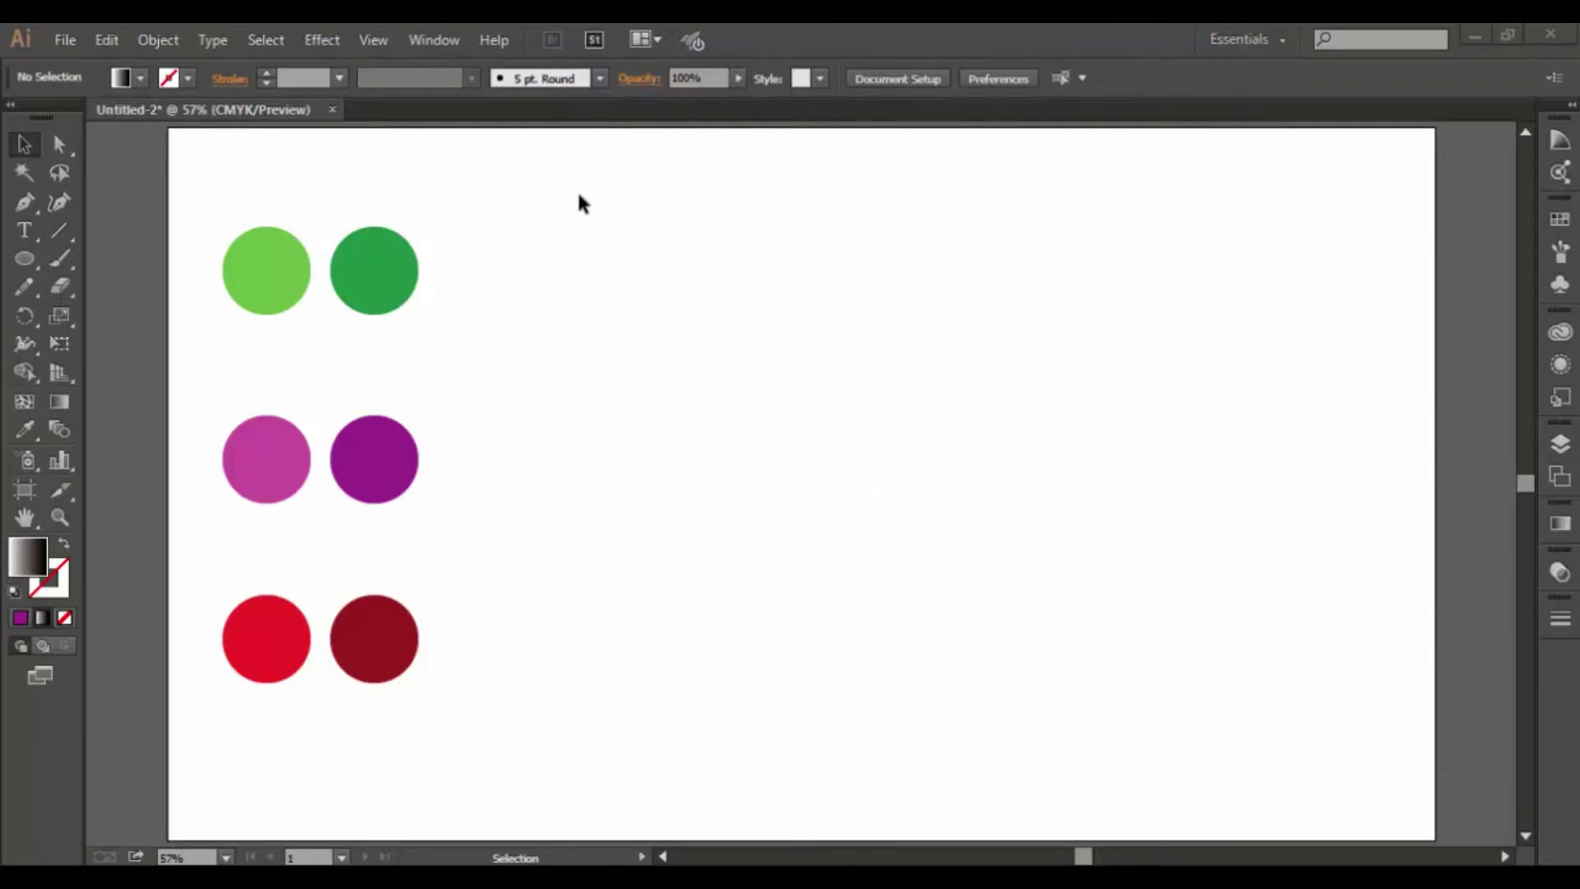
Select and deselect the darker and lighter circle columns in turn, then bring up the shape tools flyout.
{"action": "left_click", "coordinate": [490, 210]}
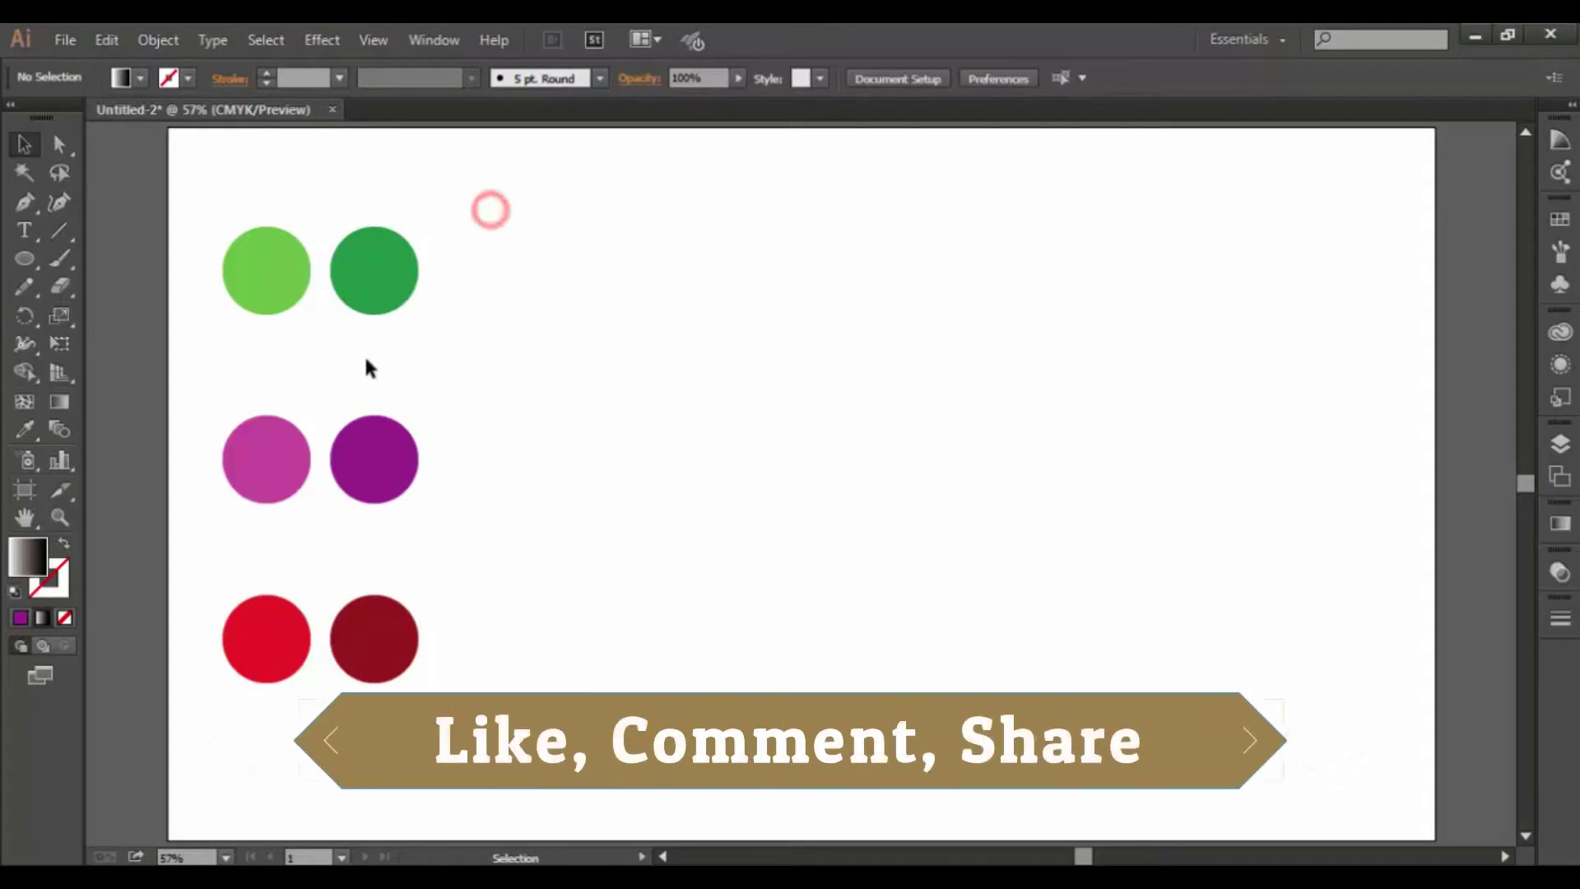
{"action": "left_click_drag", "start_coordinate": [451, 229], "coordinate": [349, 691]}
{"action": "left_click", "coordinate": [465, 257]}
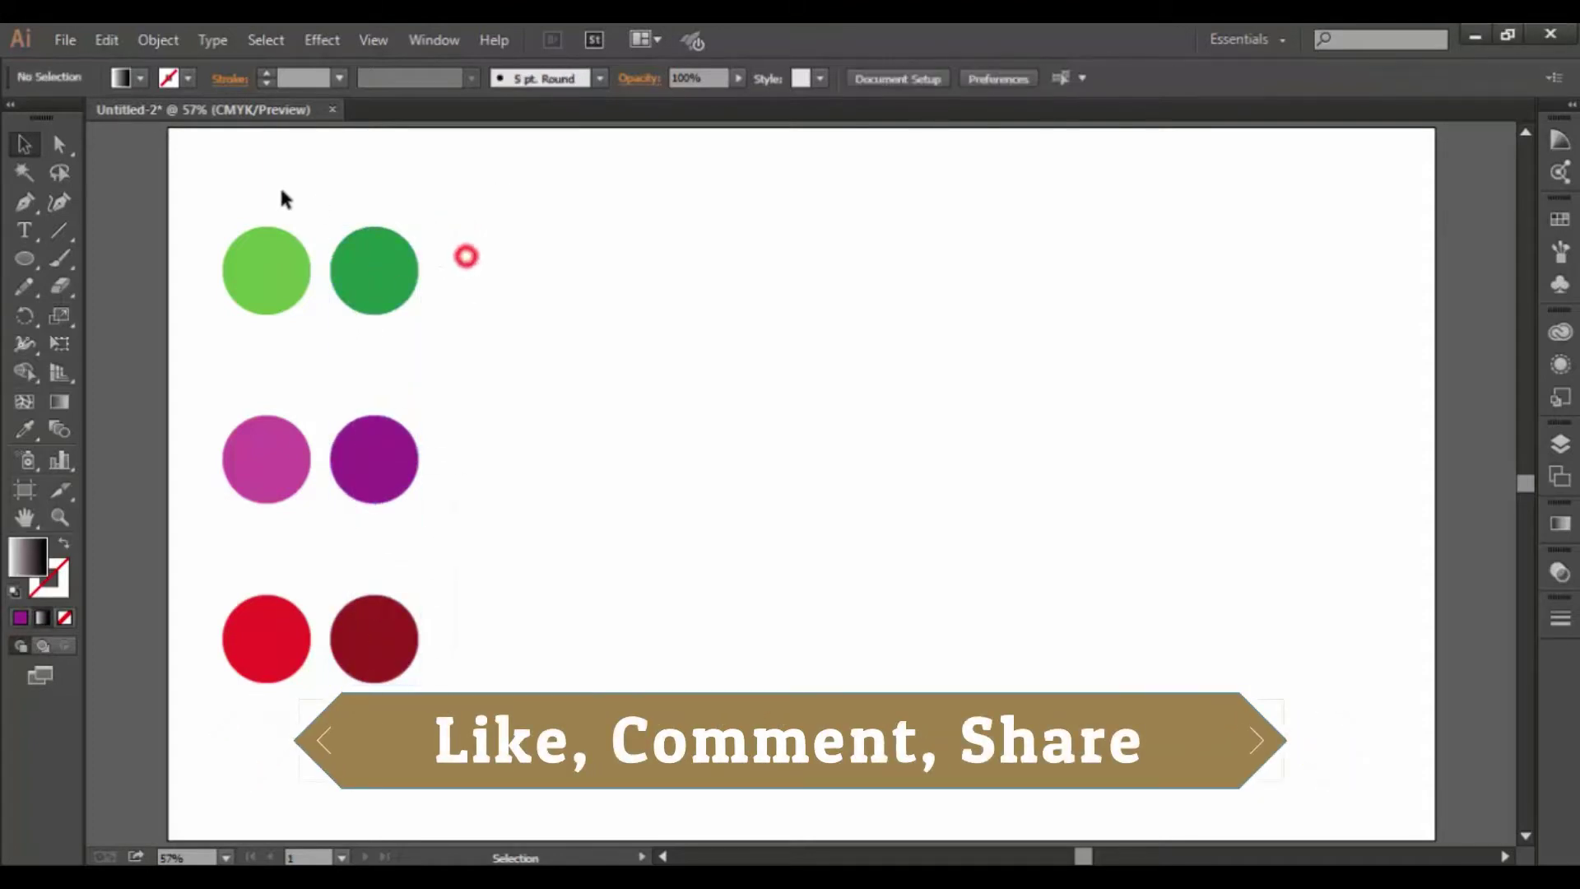
{"action": "left_click_drag", "start_coordinate": [200, 198], "coordinate": [298, 693]}
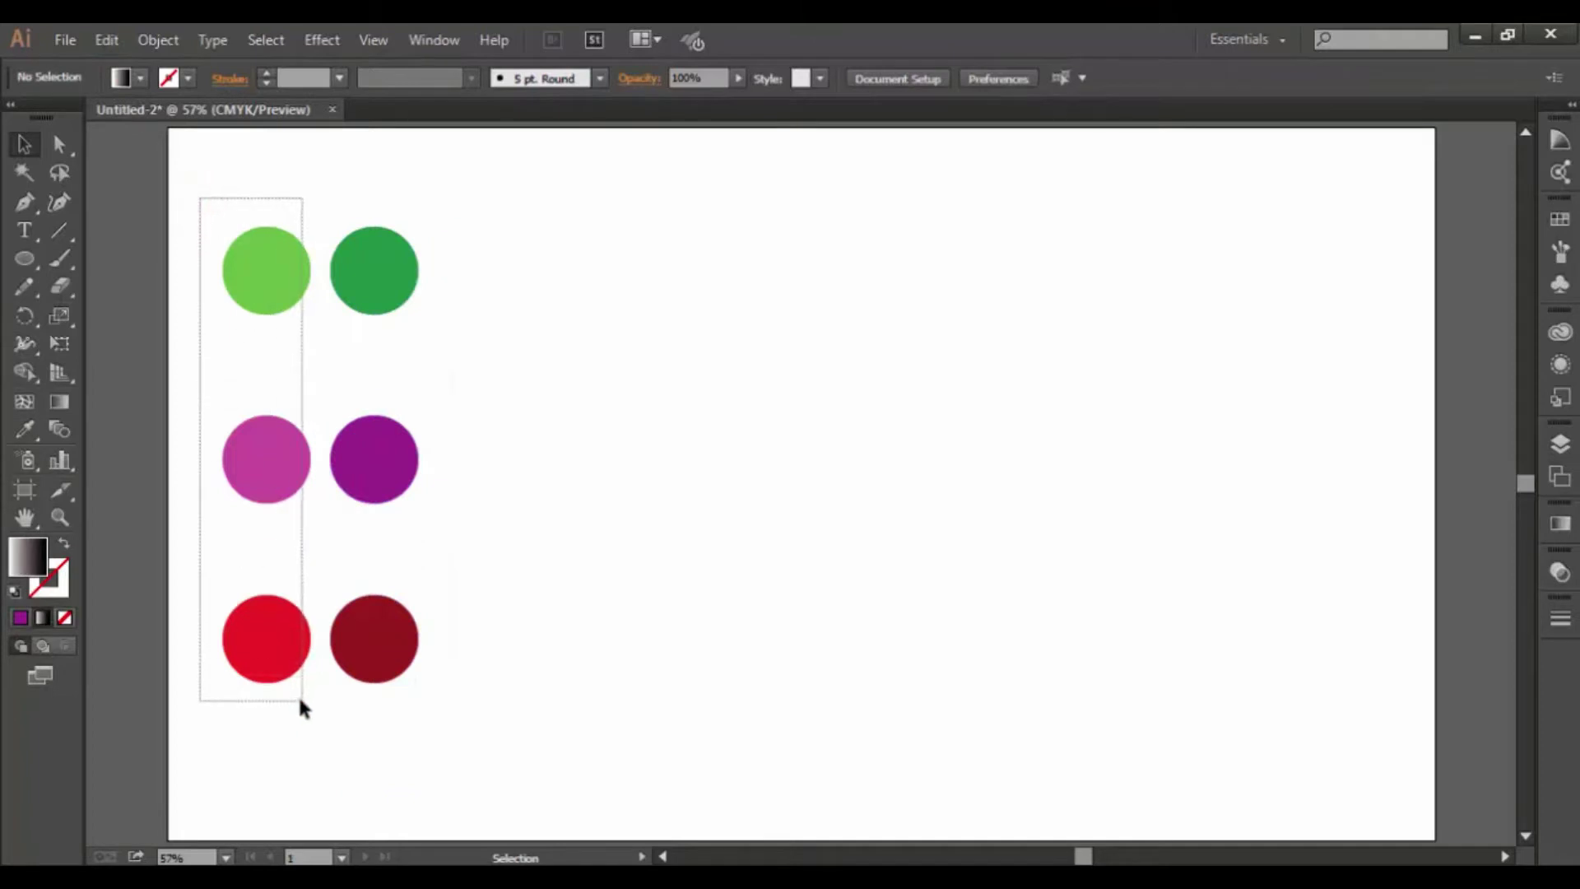
{"action": "left_click", "coordinate": [580, 313]}
{"action": "left_click", "coordinate": [36, 251]}
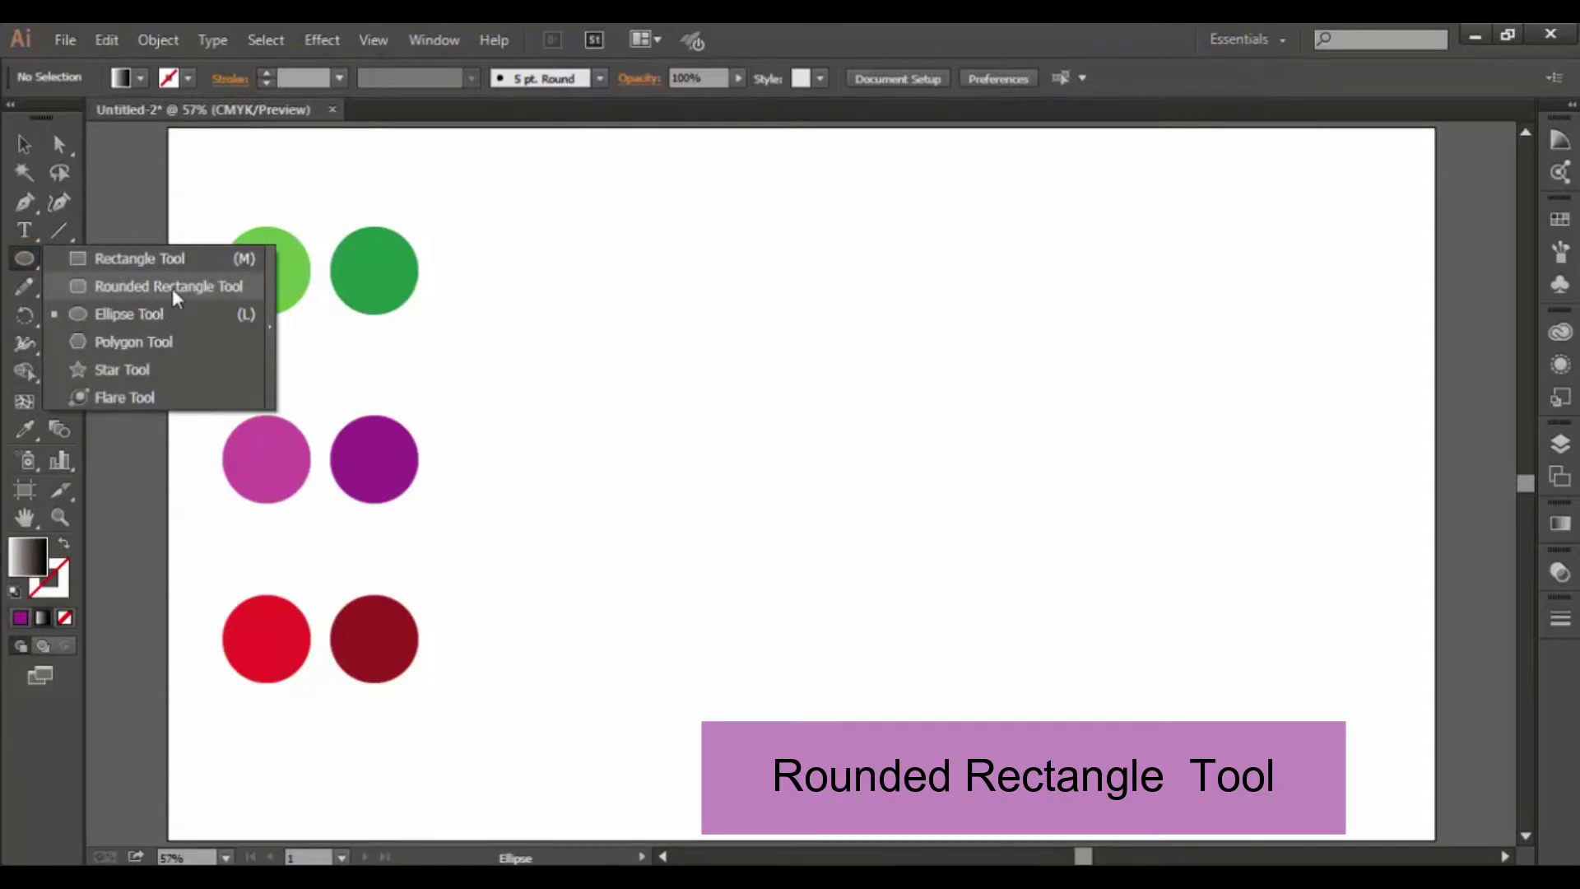
Draw a wide rounded rectangle to the right of the green circles.
{"action": "left_click", "coordinate": [194, 288]}
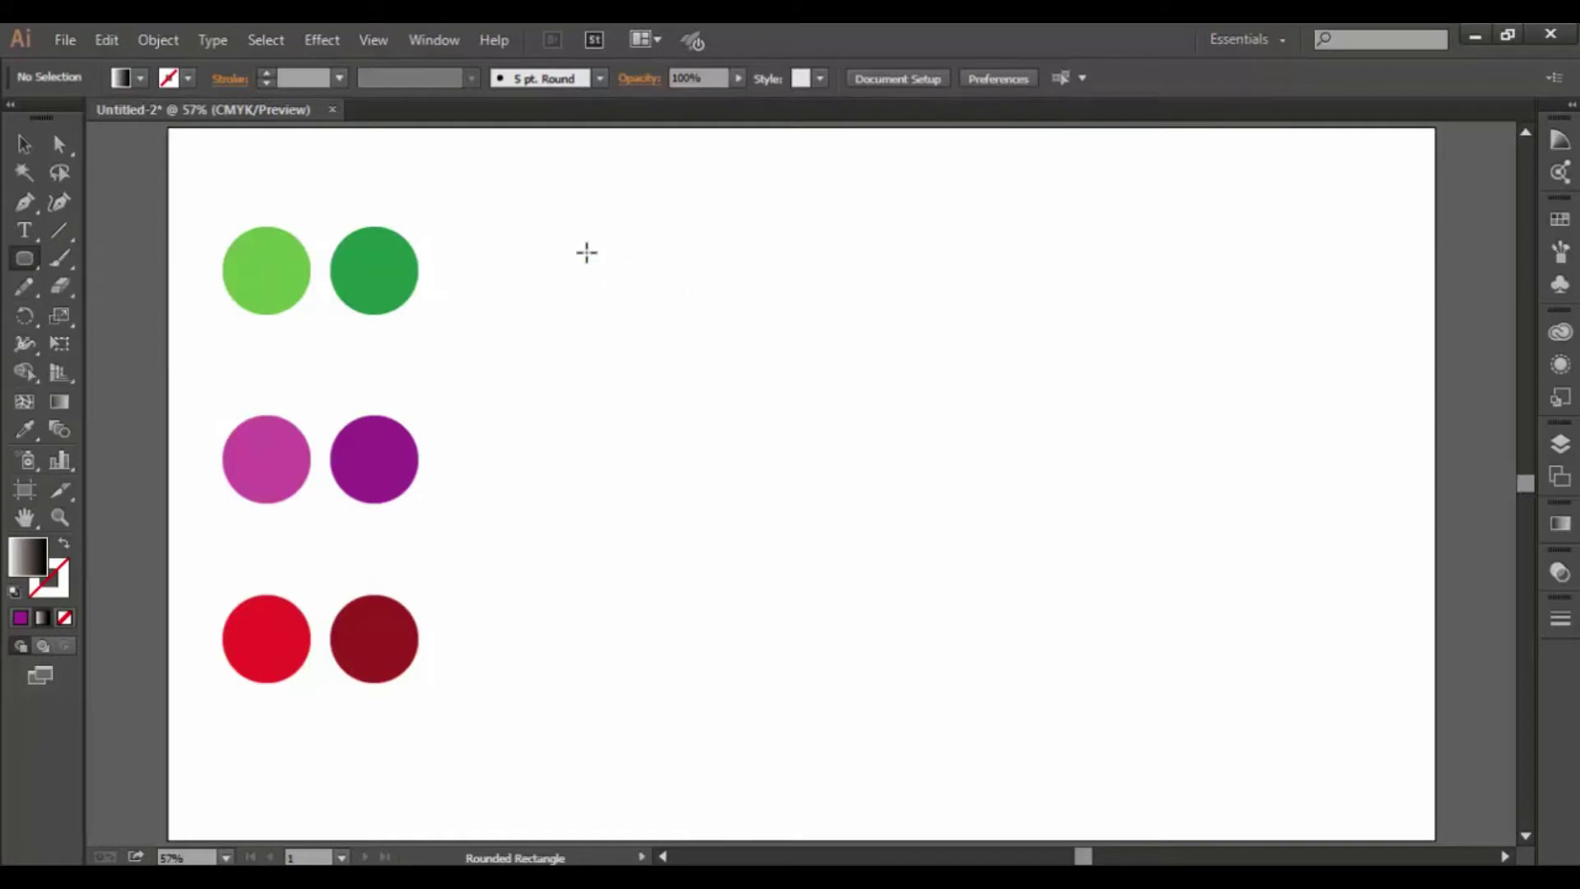
{"action": "left_click_drag", "start_coordinate": [580, 236], "coordinate": [906, 345]}
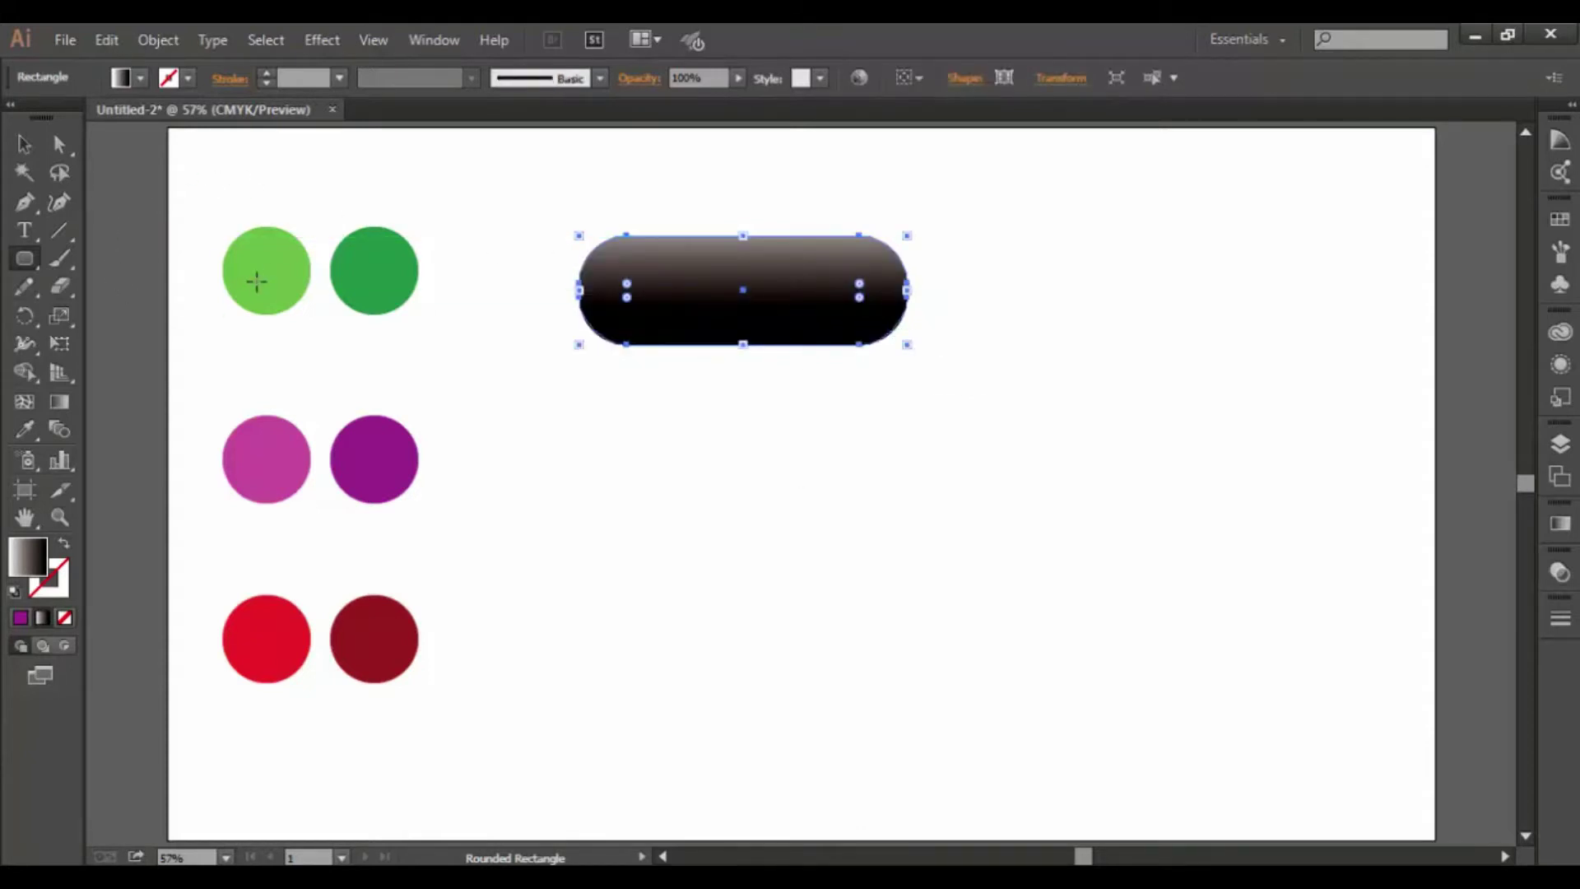
{"action": "left_click", "coordinate": [25, 428]}
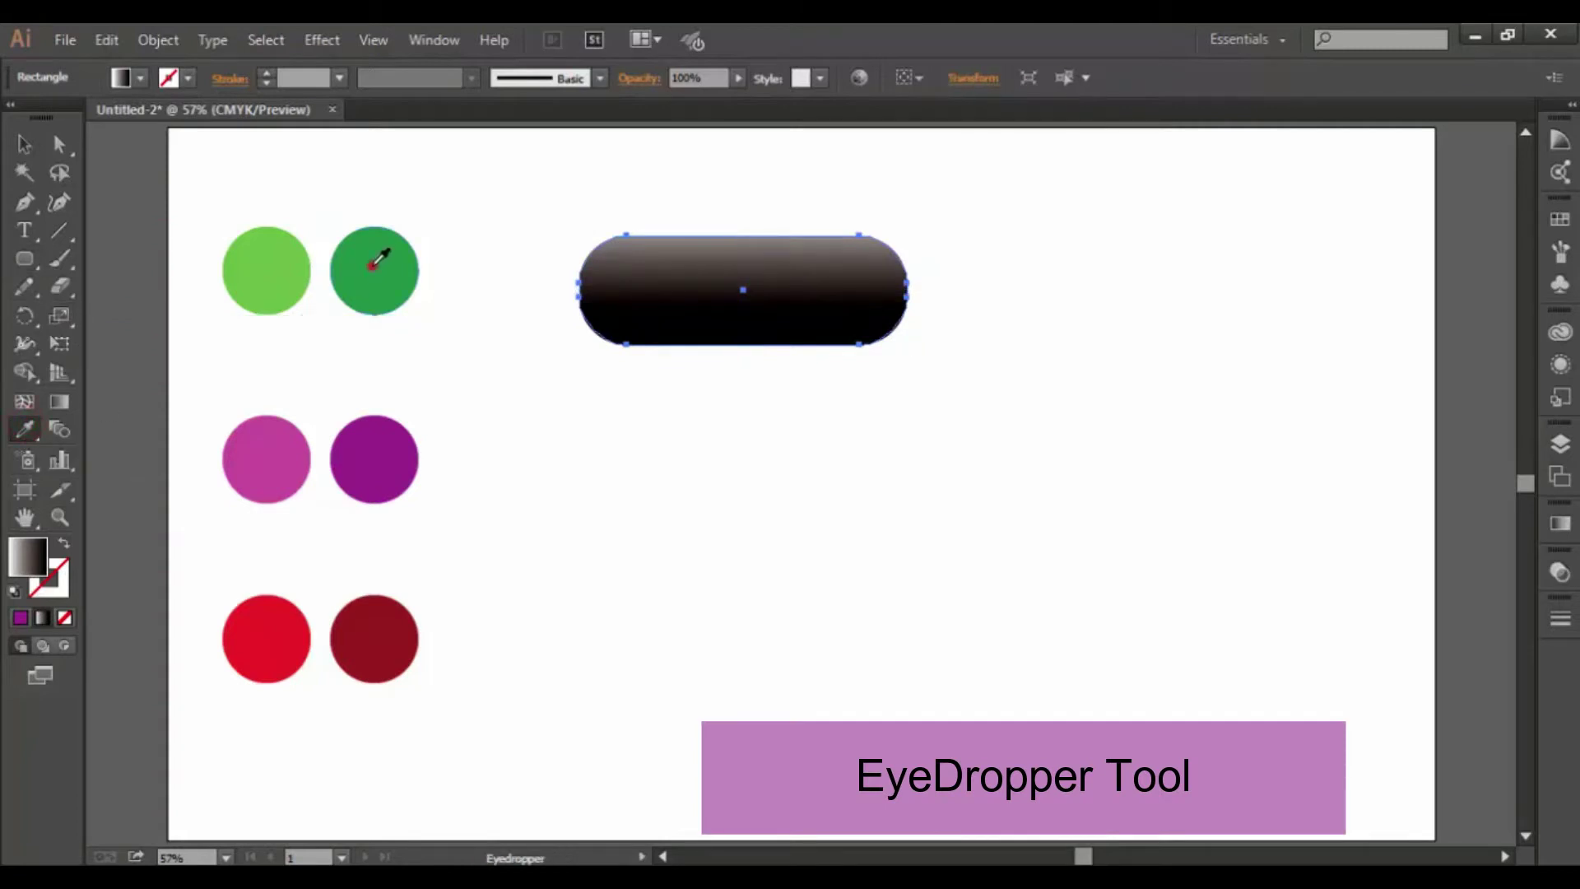
Fill the rectangle with the dark green circle's colour and nudge it slightly upward.
{"action": "left_click", "coordinate": [372, 264]}
{"action": "left_click", "coordinate": [24, 145]}
{"action": "left_click_drag", "start_coordinate": [745, 284], "coordinate": [748, 271]}
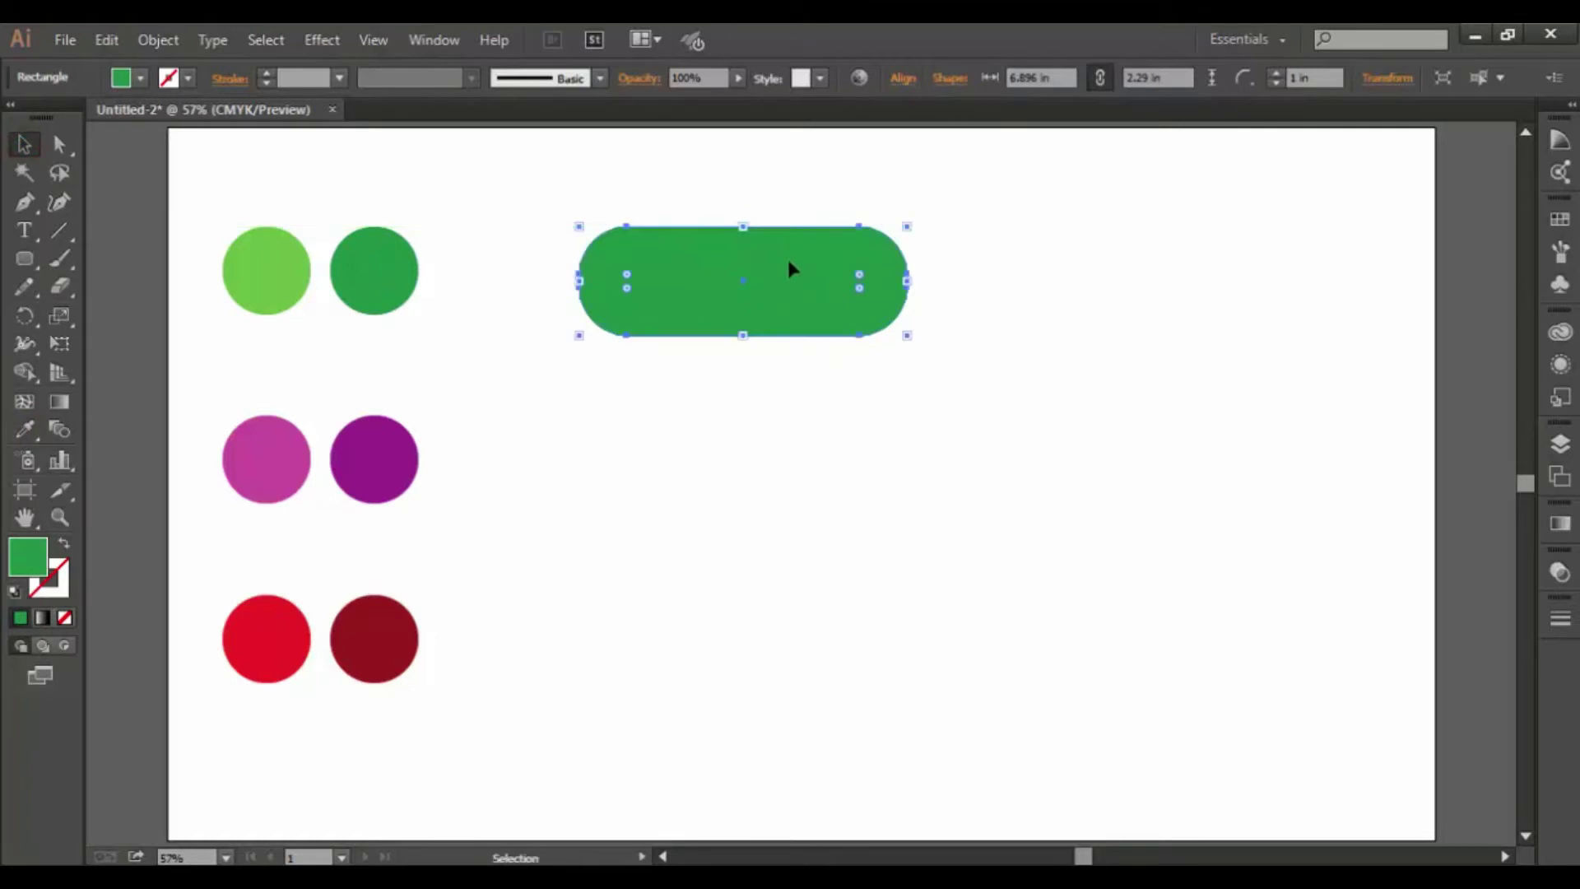
Round the rectangle's corners to the maximum 1.15 in radius, making a pill shape.
{"action": "left_click", "coordinate": [861, 283]}
{"action": "left_click_drag", "start_coordinate": [860, 276], "coordinate": [839, 302]}
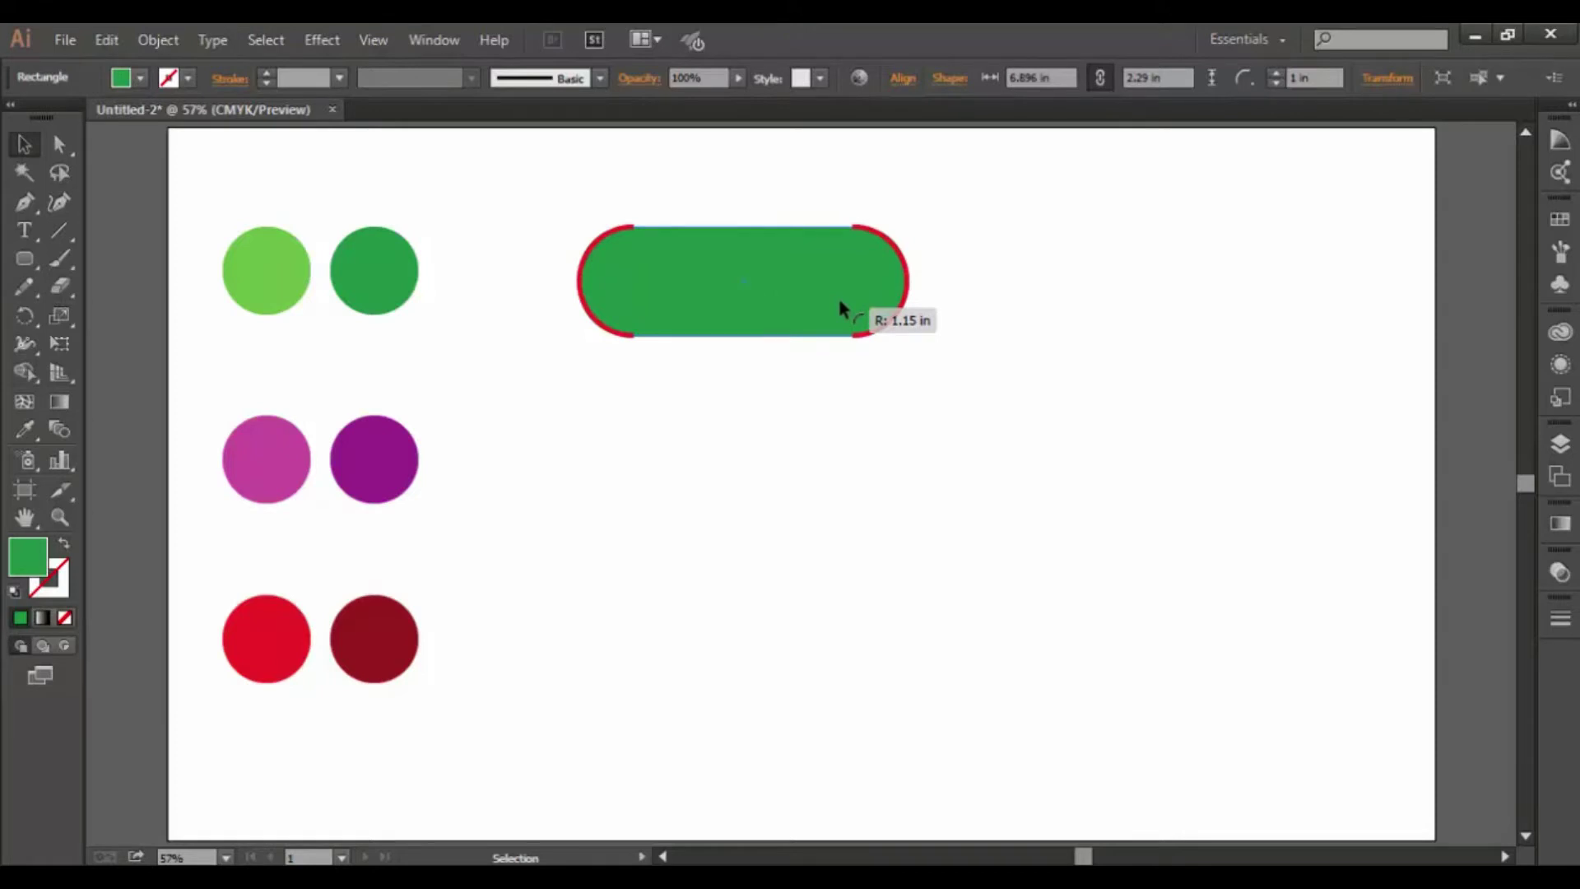
{"action": "left_click_drag", "start_coordinate": [840, 302], "coordinate": [840, 302]}
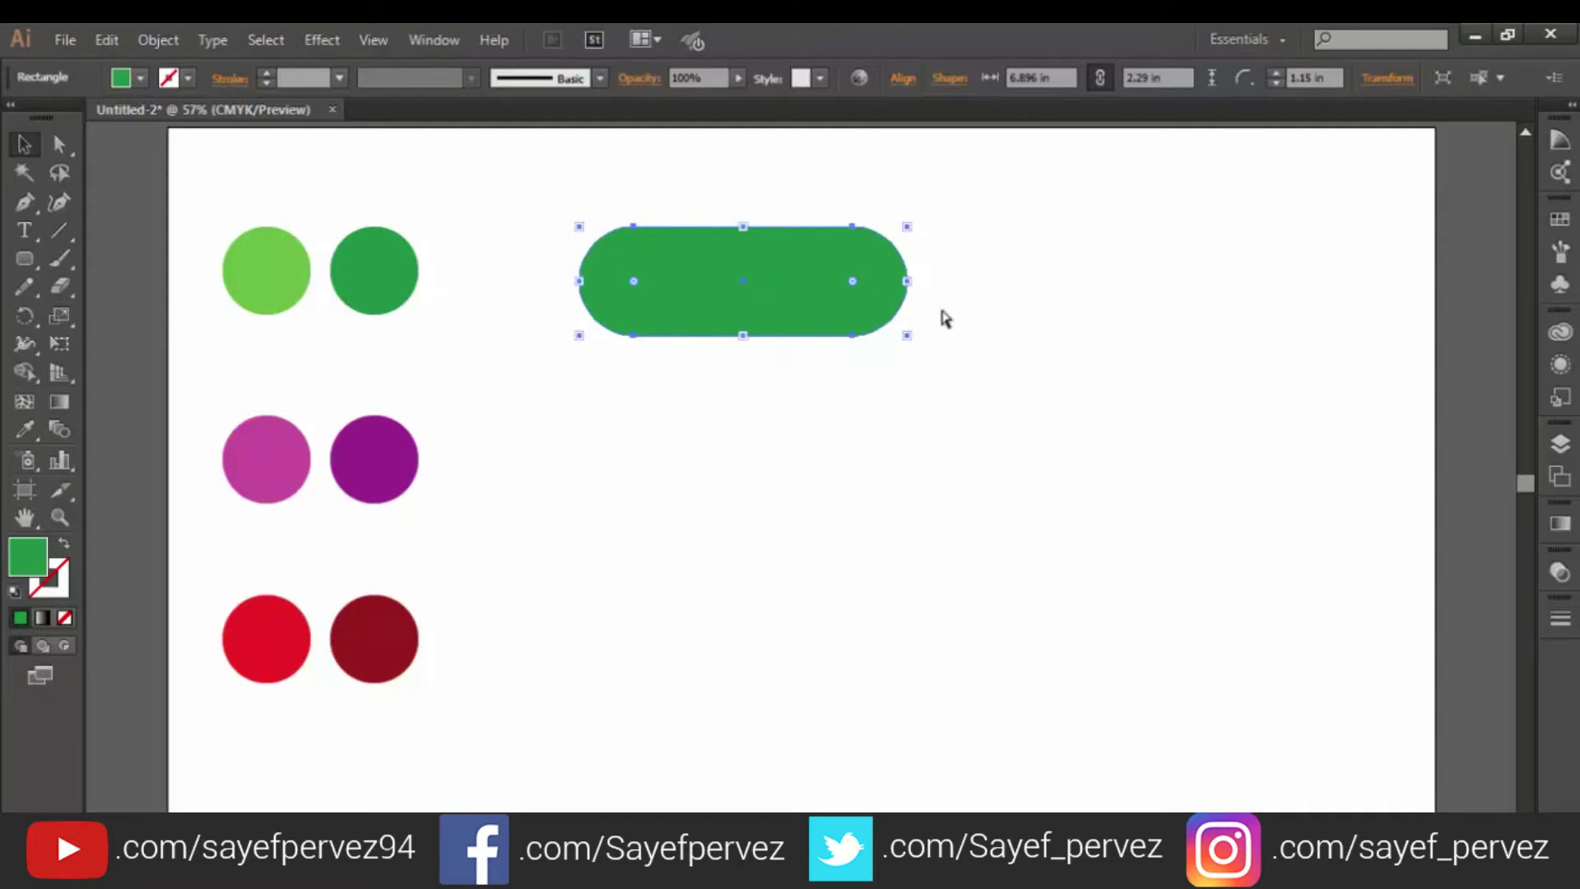
{"action": "key", "text": "ctrl+z"}
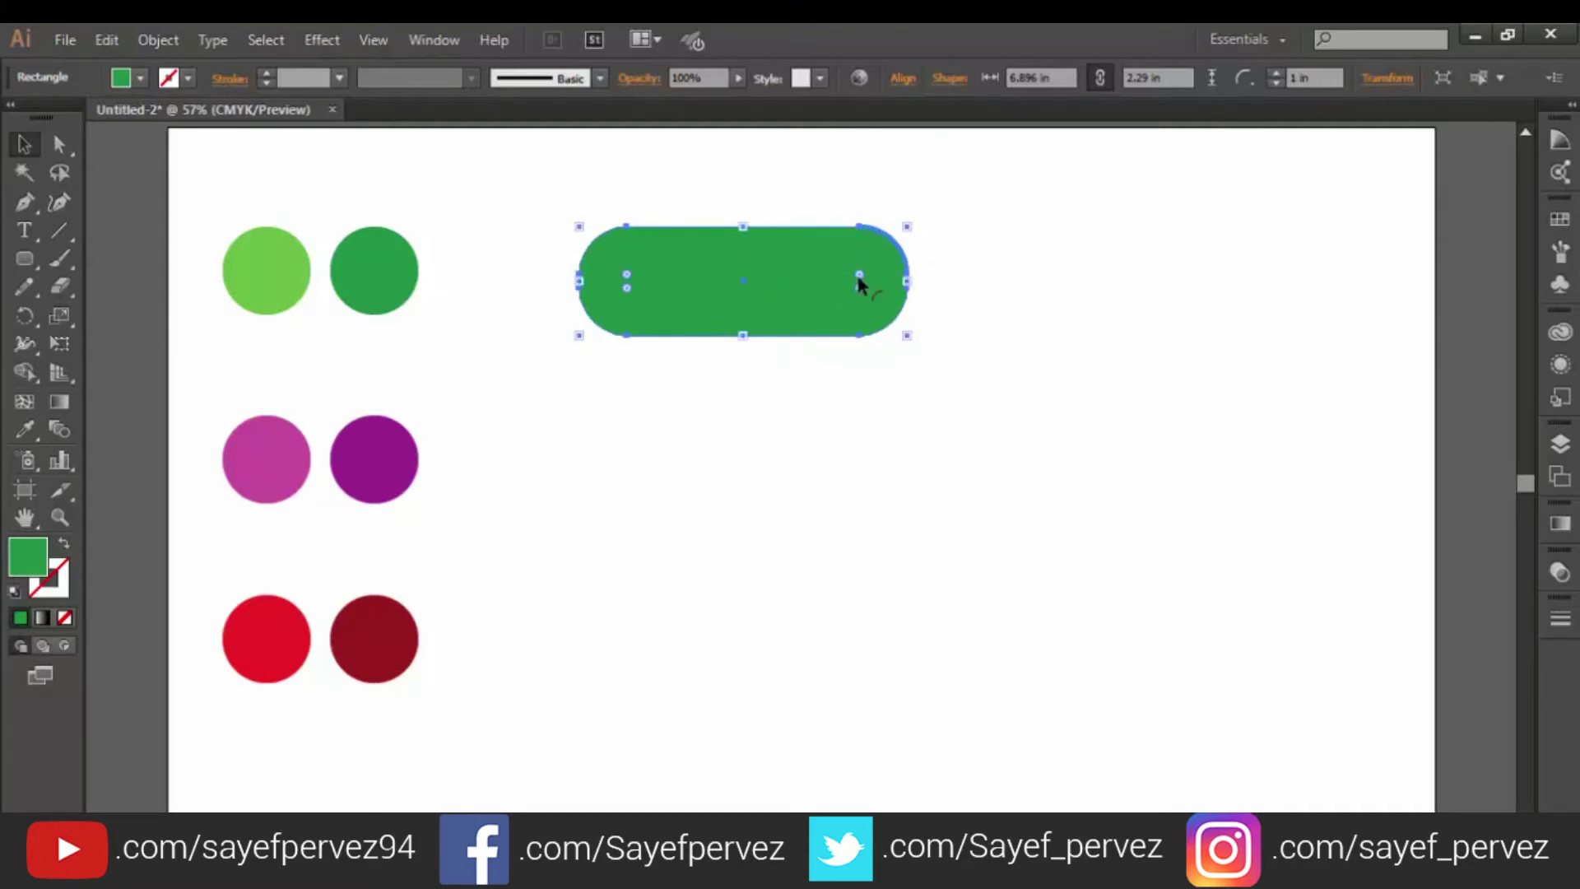
{"action": "left_click_drag", "start_coordinate": [860, 274], "coordinate": [841, 299]}
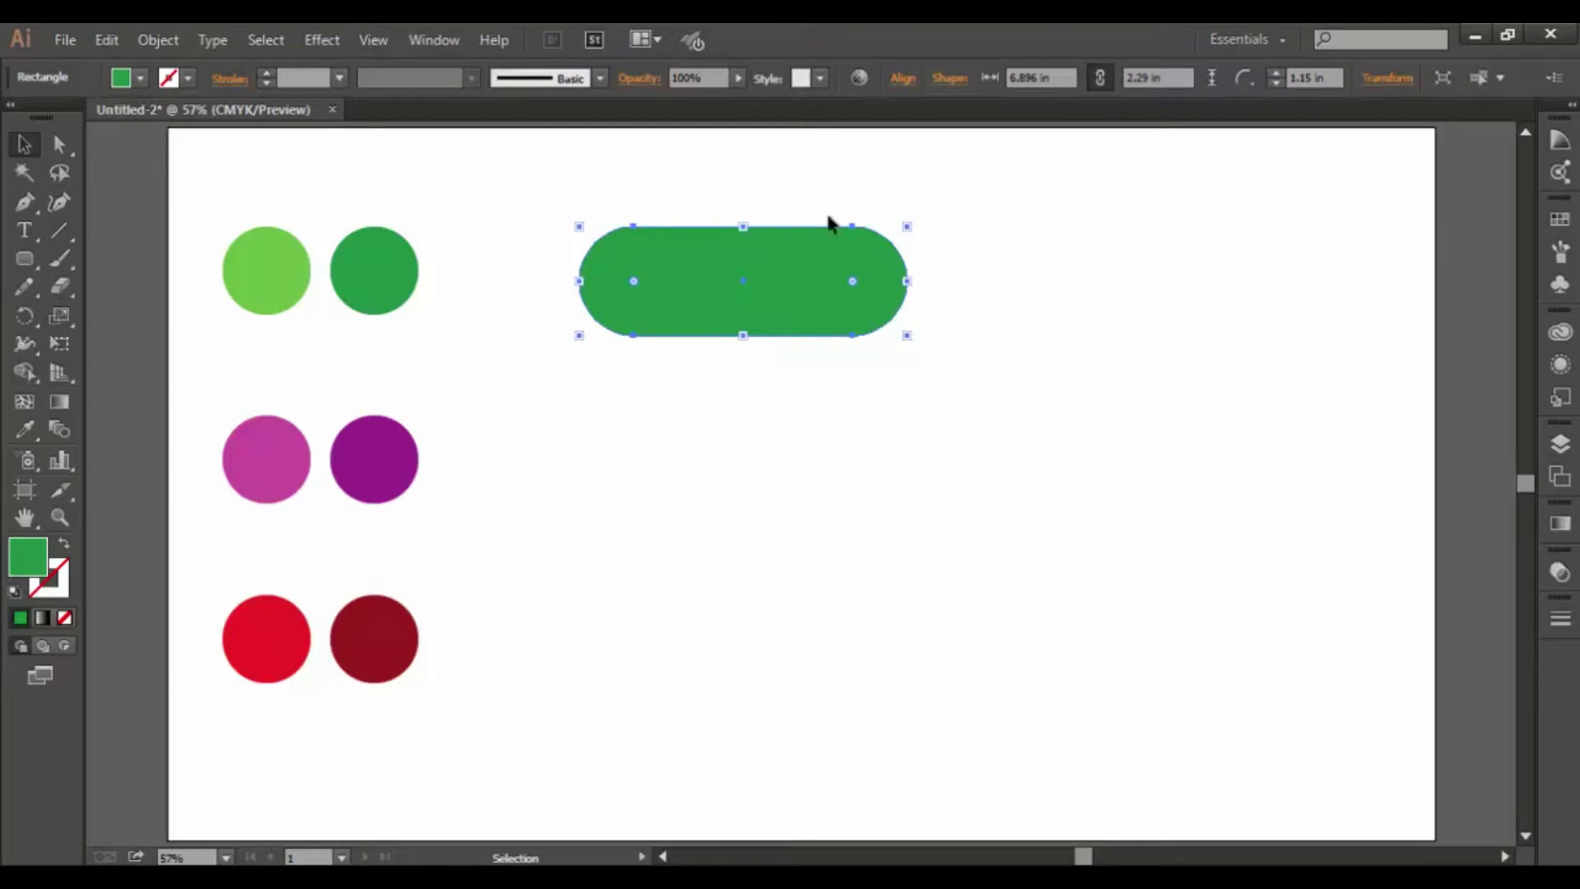
{"action": "left_click", "coordinate": [979, 236]}
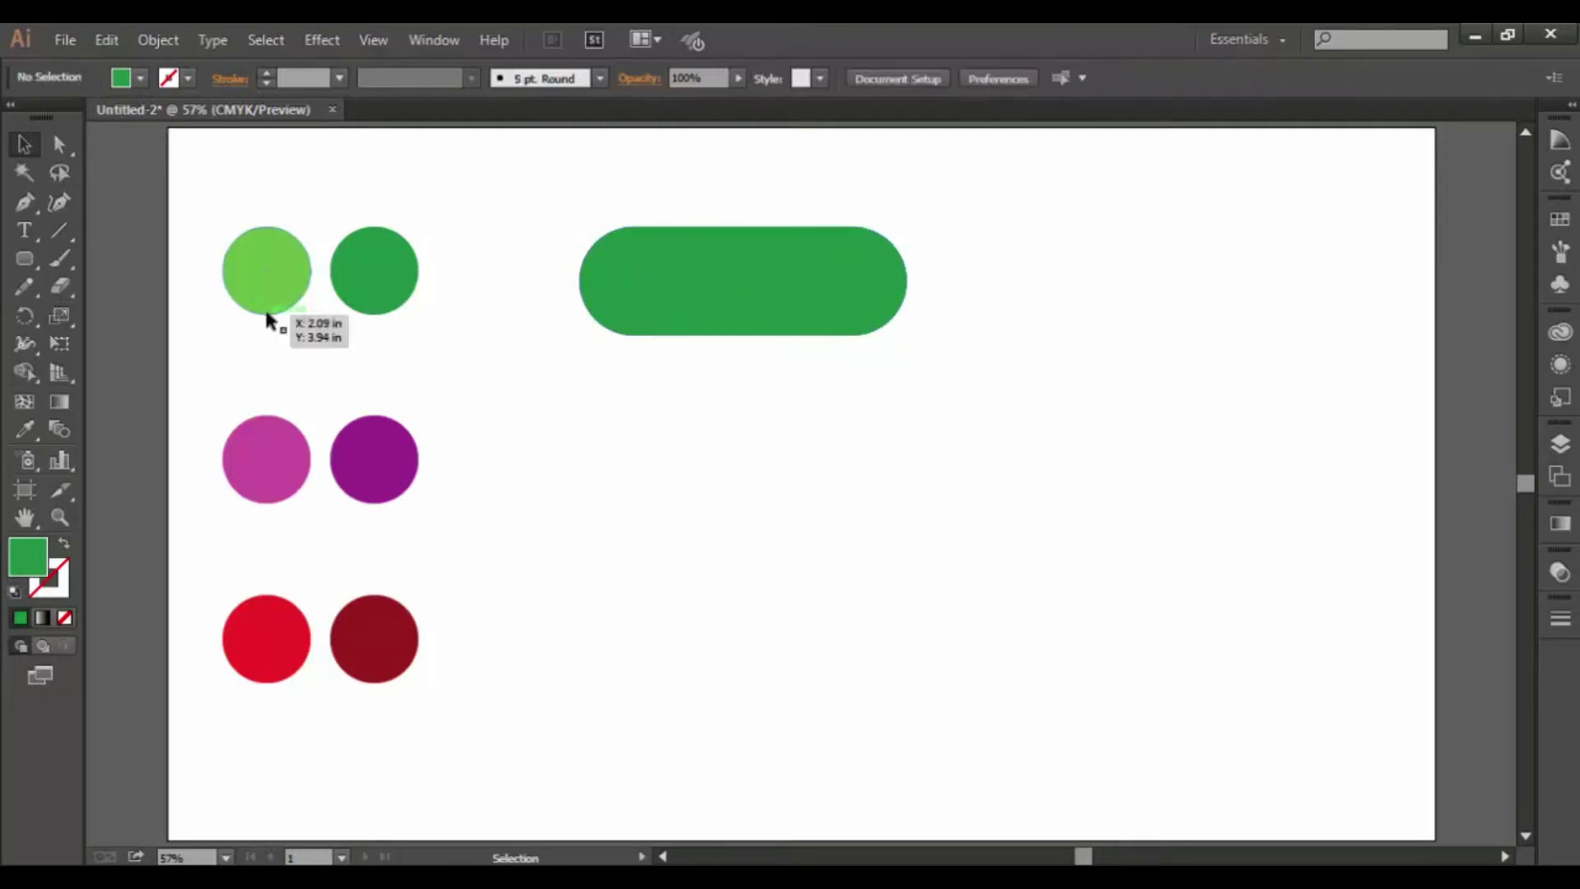
Draw a smaller rounded rectangle in the pill's lower half, colour it light green, and select both shapes.
{"action": "left_click_drag", "start_coordinate": [24, 259], "coordinate": [118, 284]}
{"action": "left_click_drag", "start_coordinate": [632, 293], "coordinate": [848, 332]}
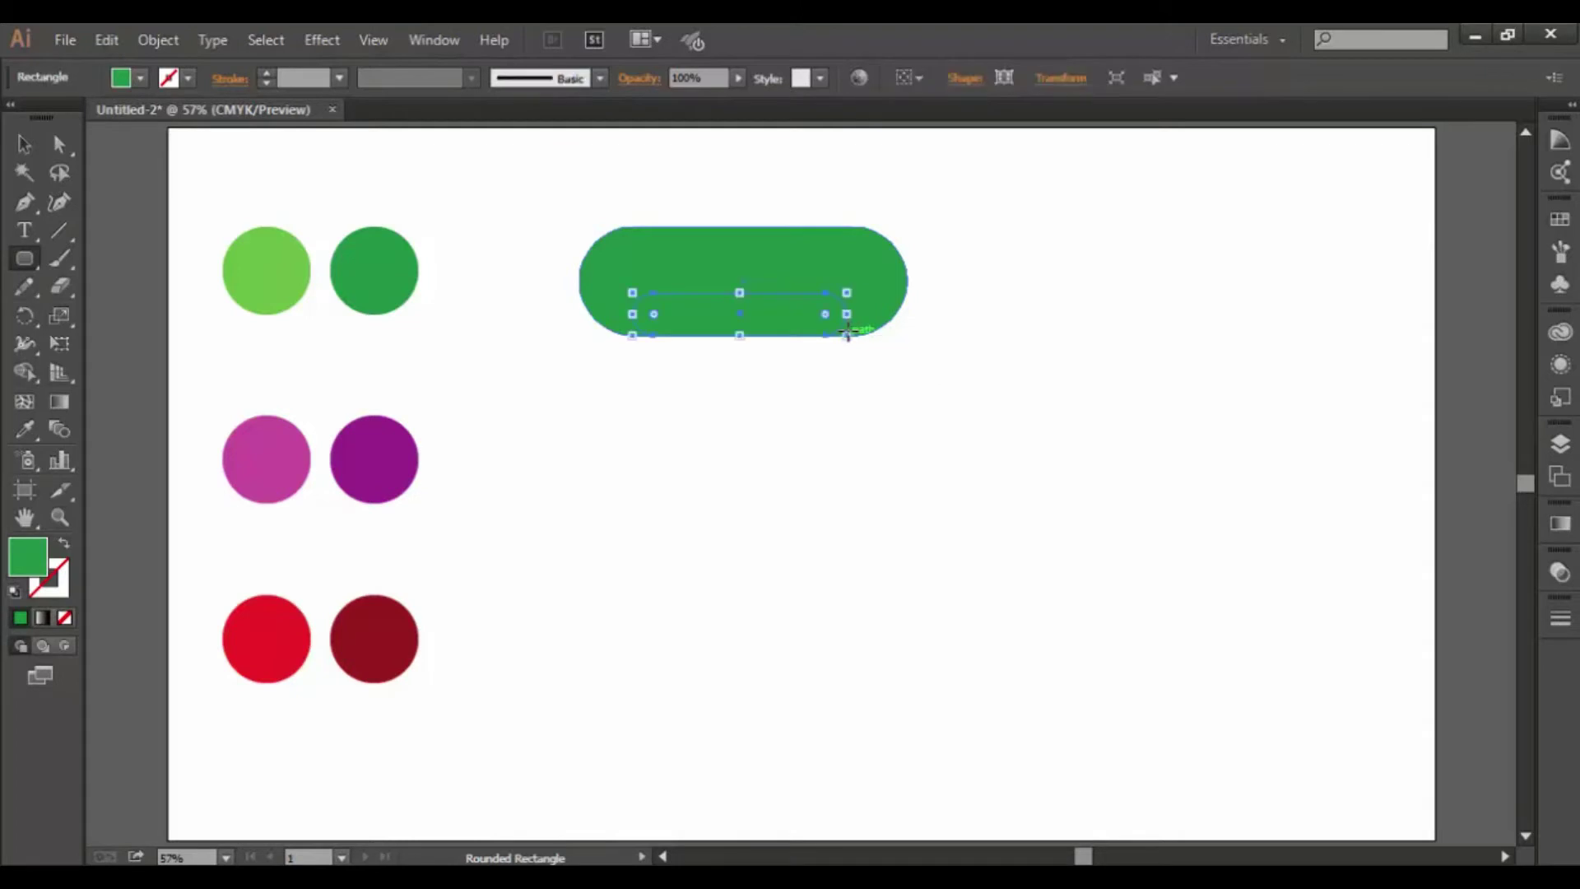
{"action": "left_click", "coordinate": [33, 419]}
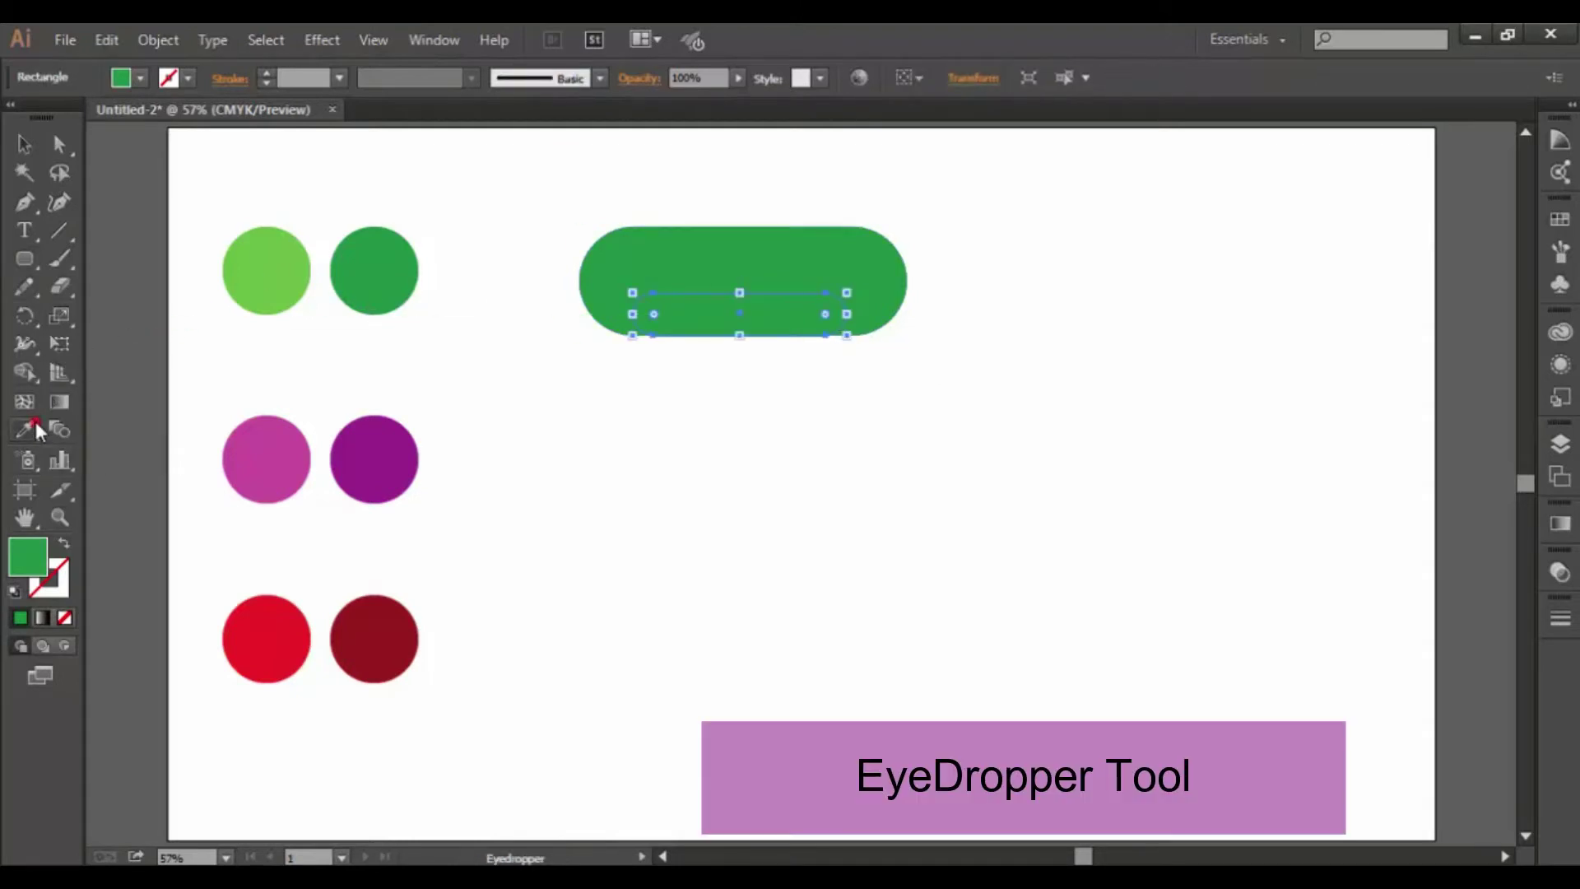
{"action": "left_click", "coordinate": [272, 262]}
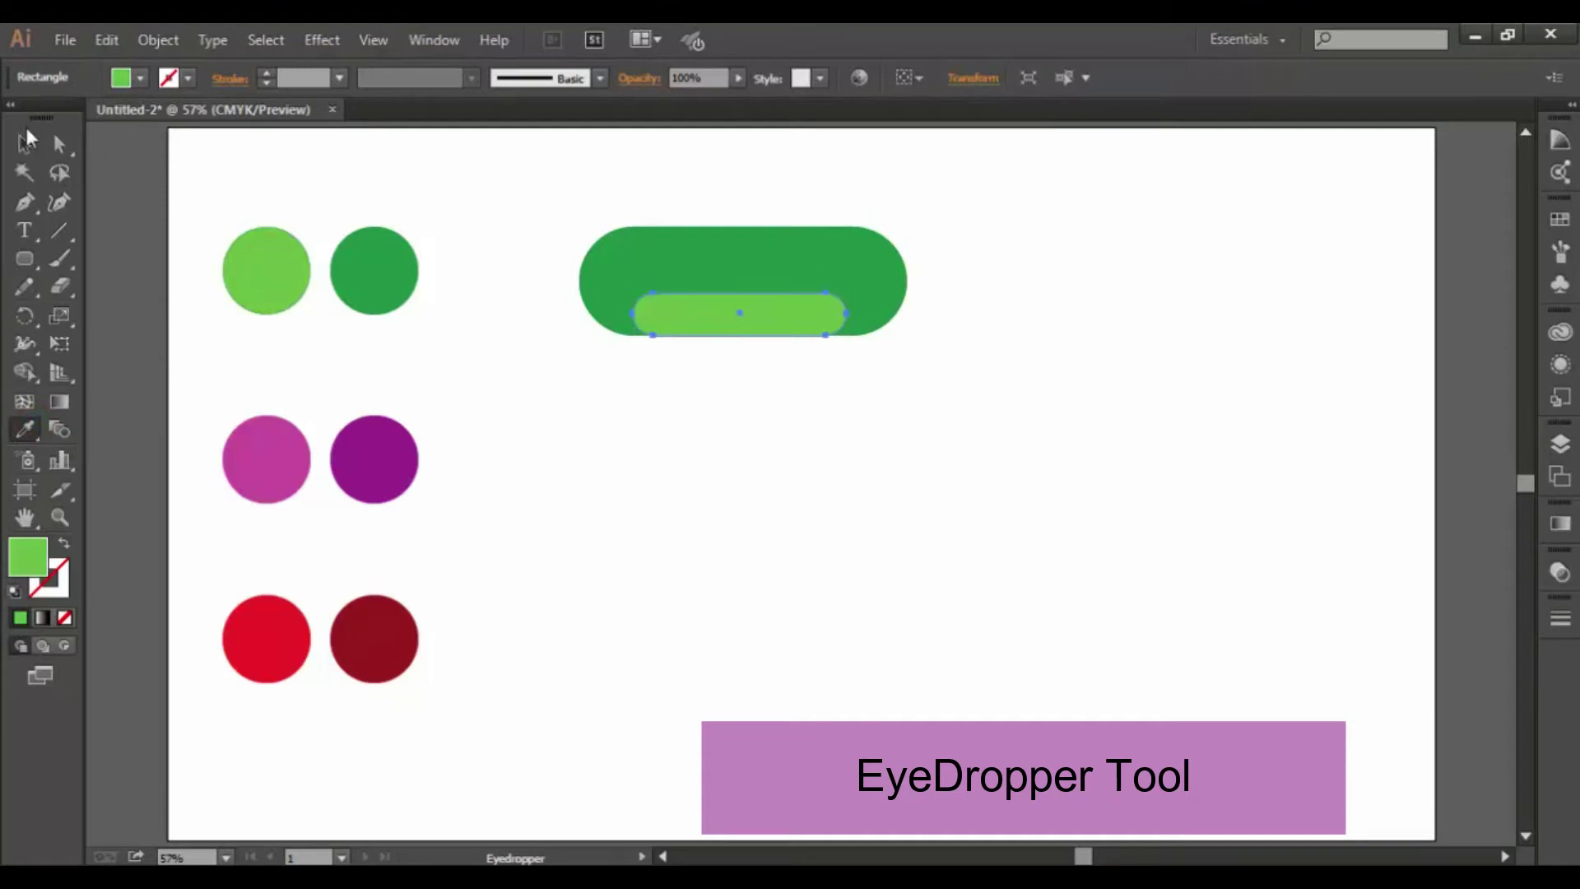
{"action": "left_click", "coordinate": [24, 142]}
{"action": "left_click_drag", "start_coordinate": [756, 308], "coordinate": [743, 303]}
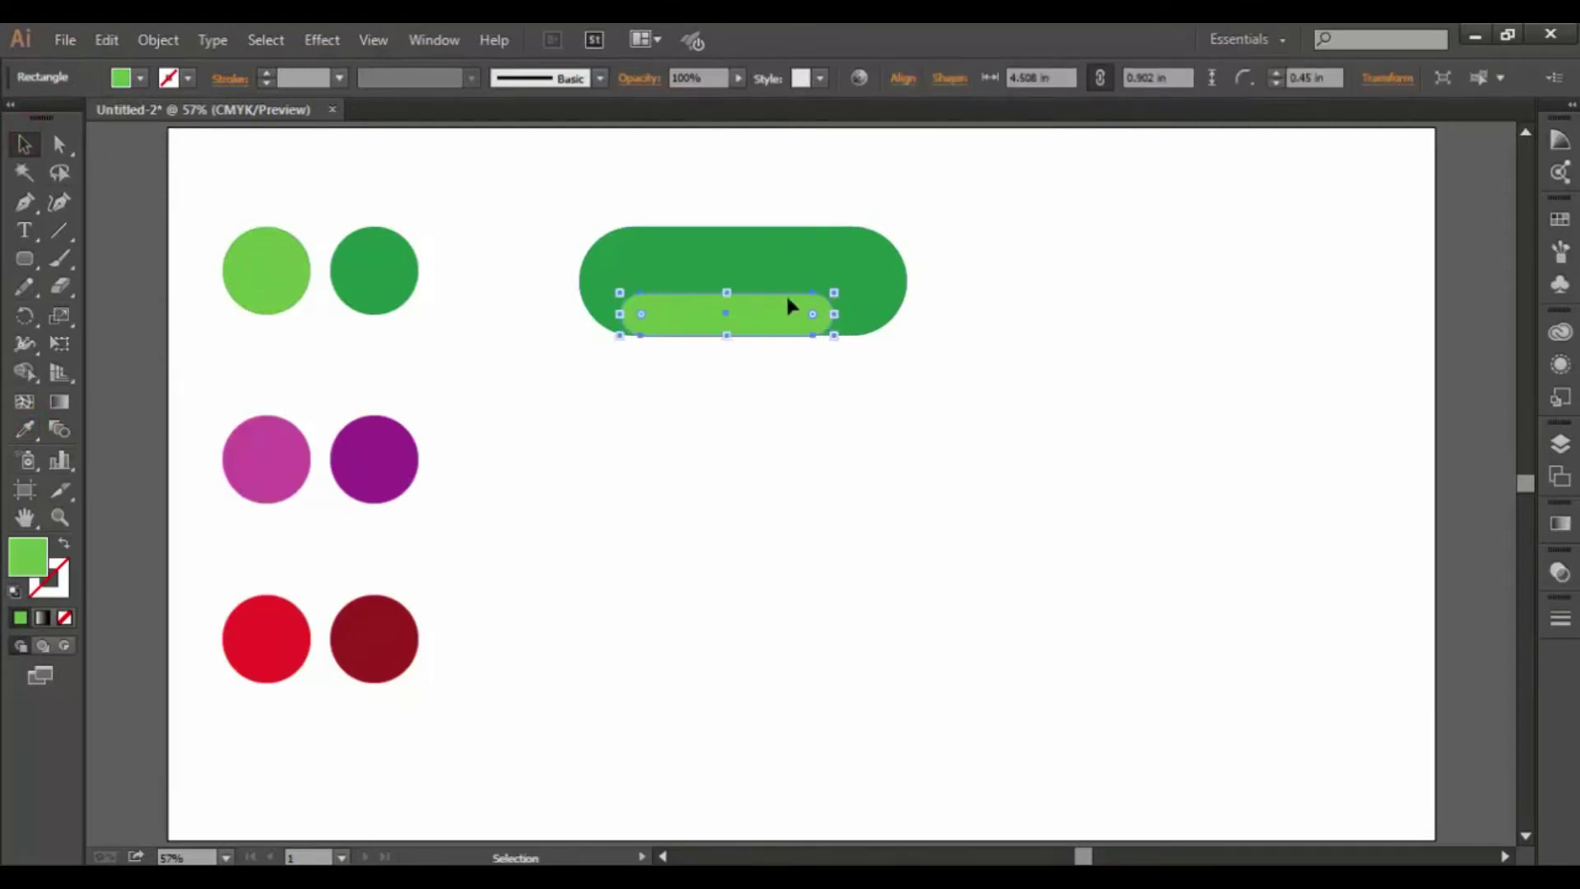
{"action": "left_click_drag", "start_coordinate": [955, 191], "coordinate": [571, 356]}
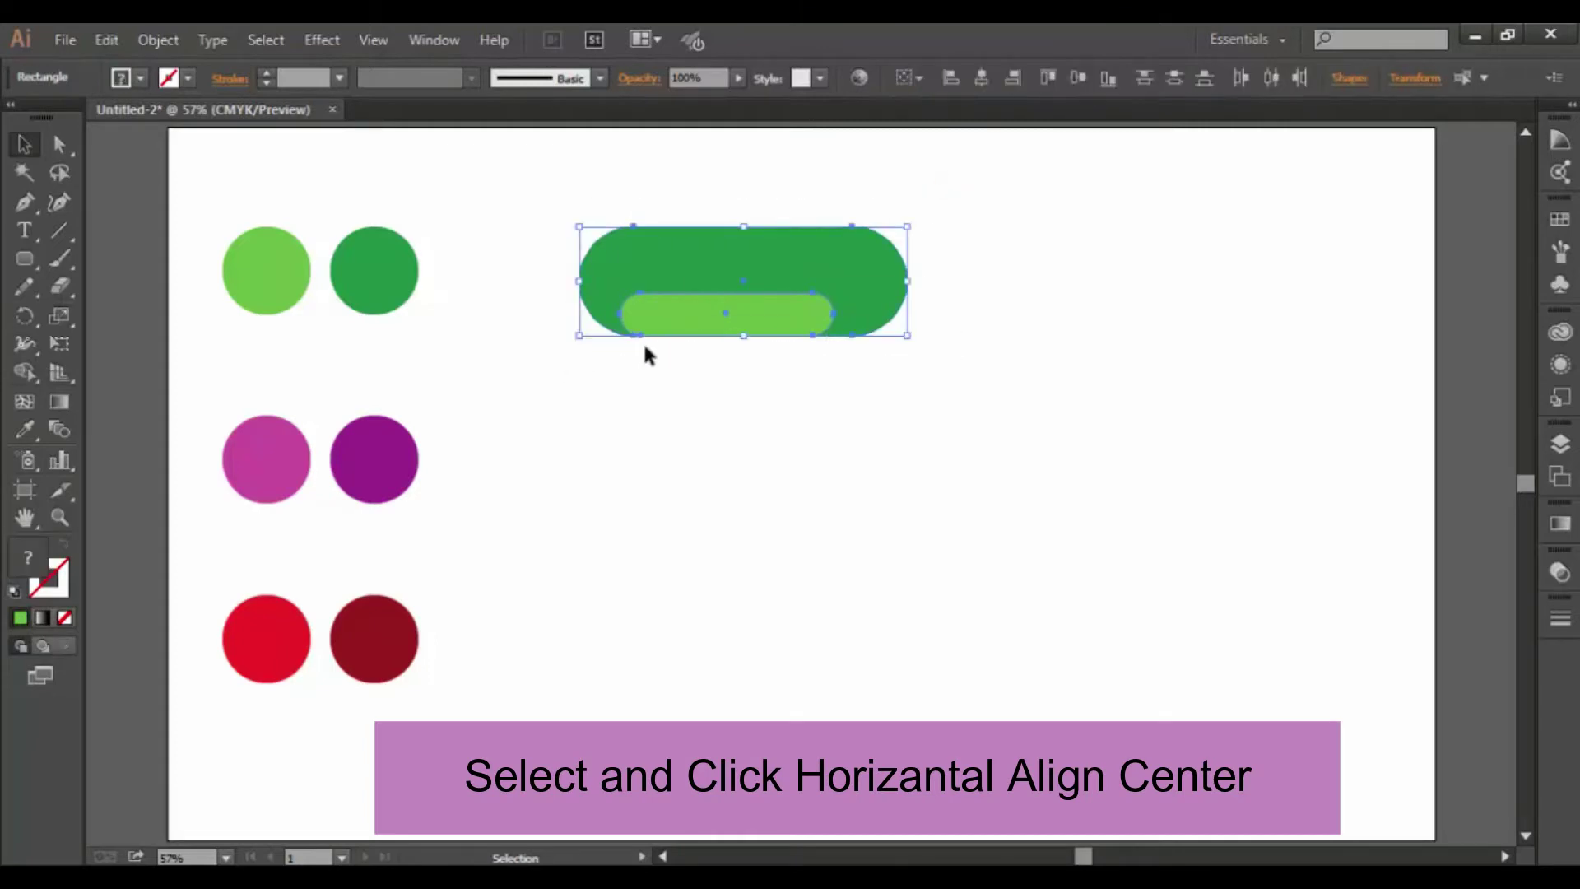
Horizontally center the two rectangles, then zoom to 100% on the pill.
{"action": "left_click", "coordinate": [982, 78]}
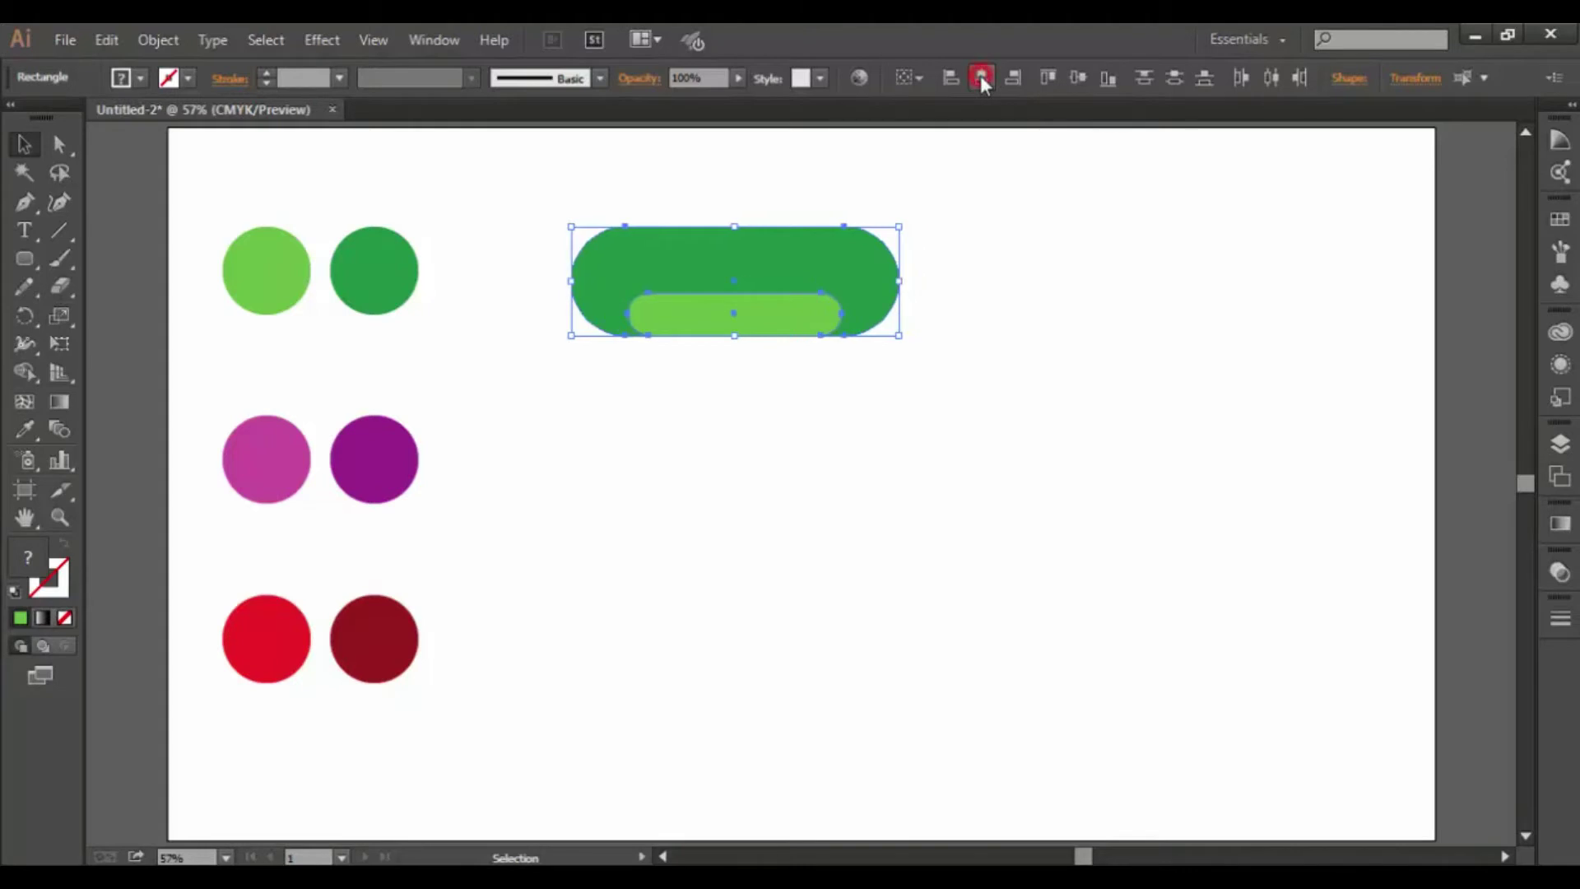
{"action": "left_click", "coordinate": [1028, 209]}
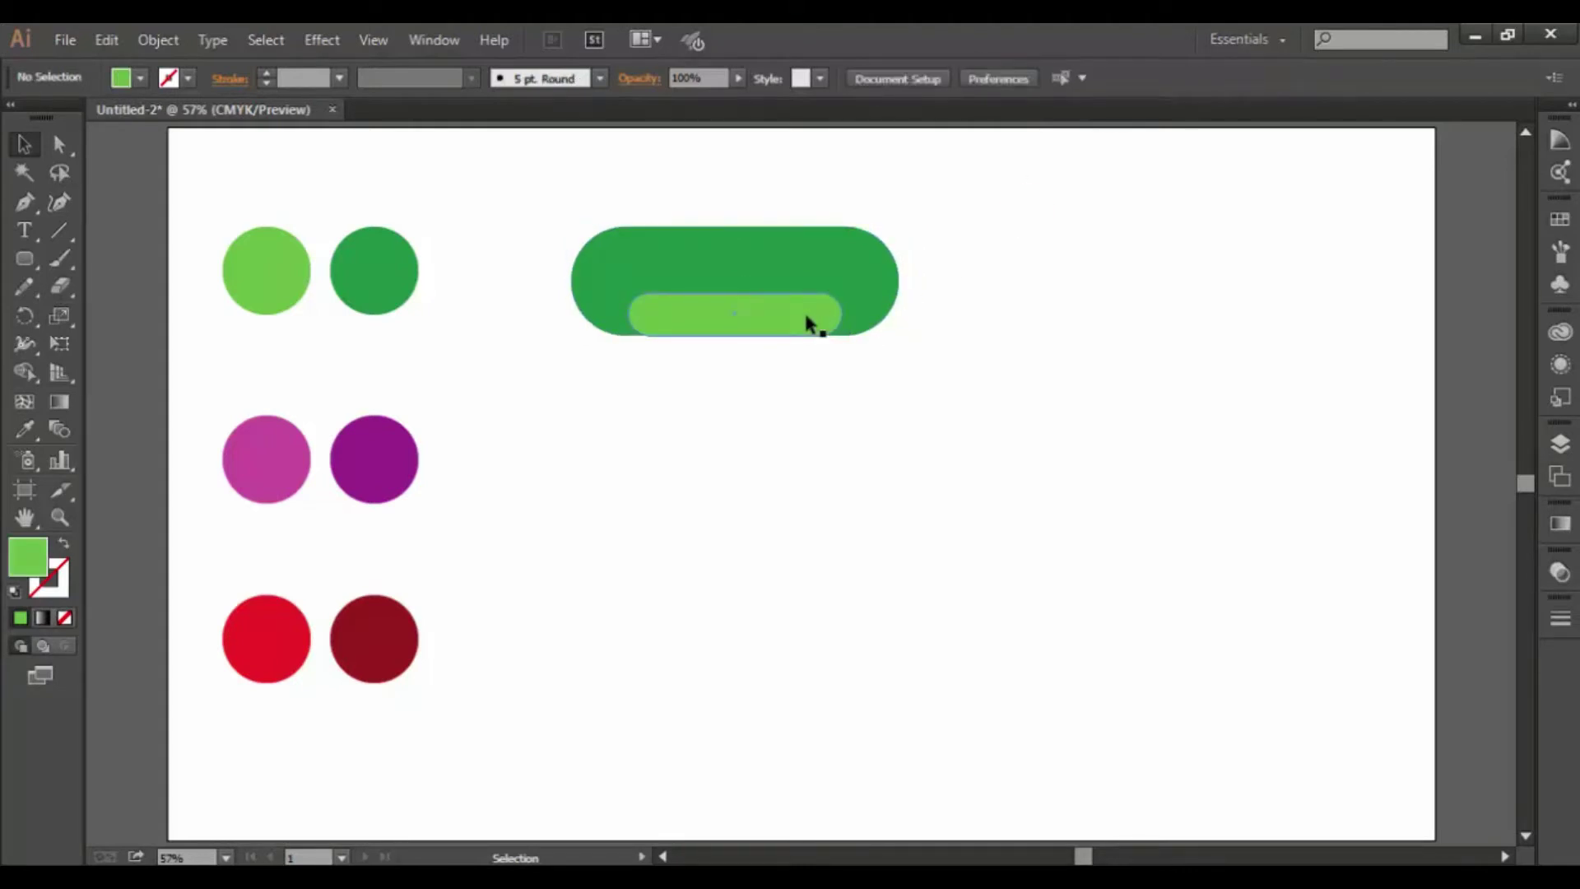
{"action": "key", "text": "ctrl+plus"}
{"action": "key", "text": "ctrl+plus"}
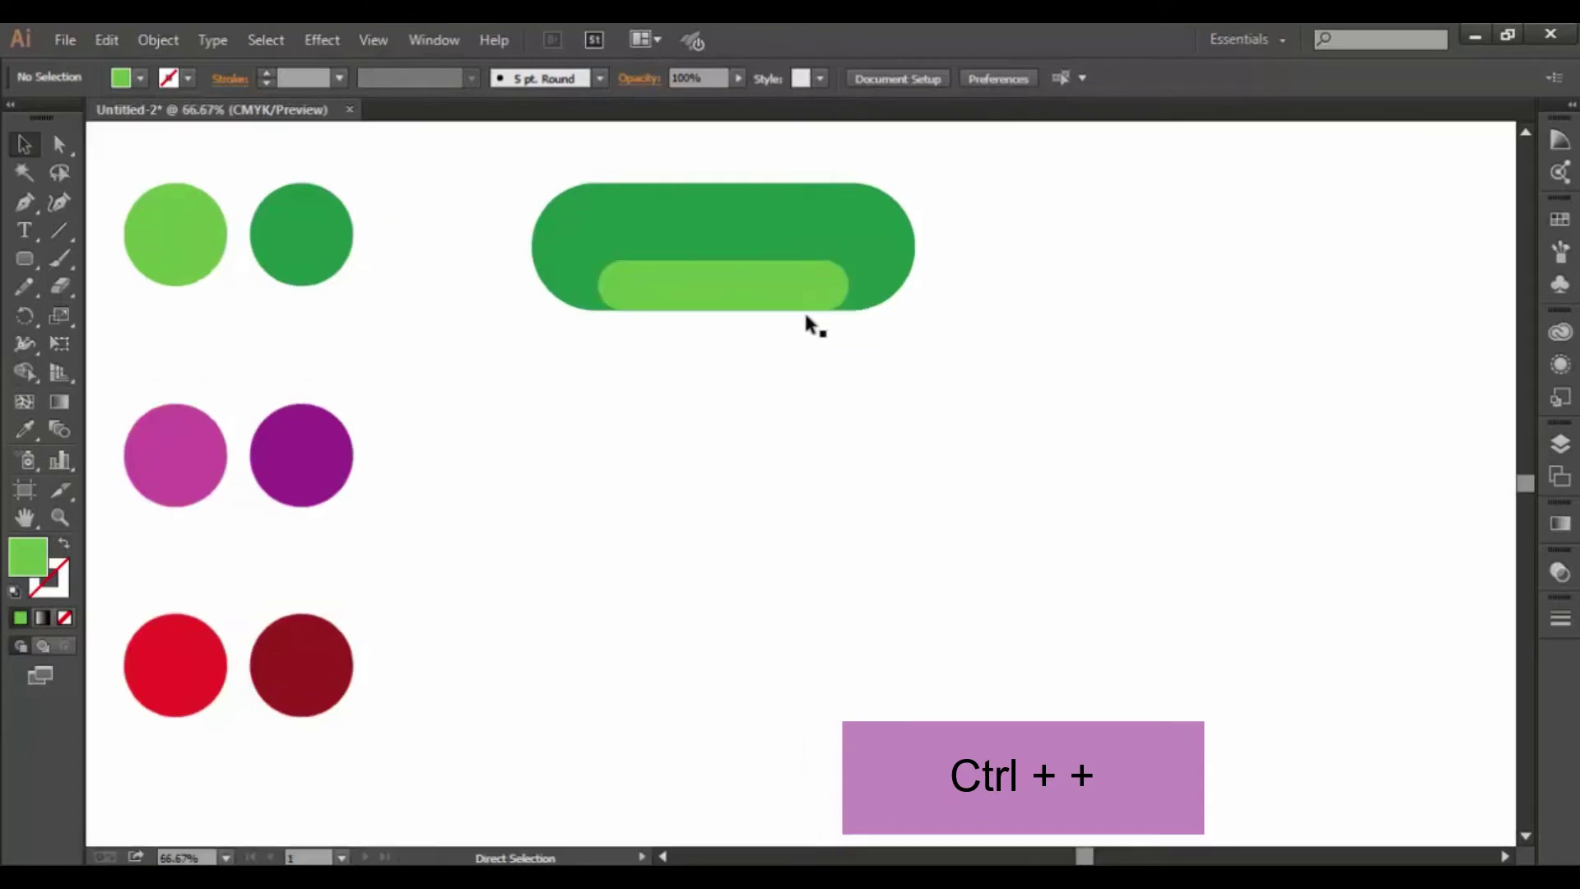
{"action": "key", "text": "ctrl+plus"}
{"action": "key", "text": "space"}
{"action": "left_click_drag", "start_coordinate": [809, 330], "coordinate": [1110, 516]}
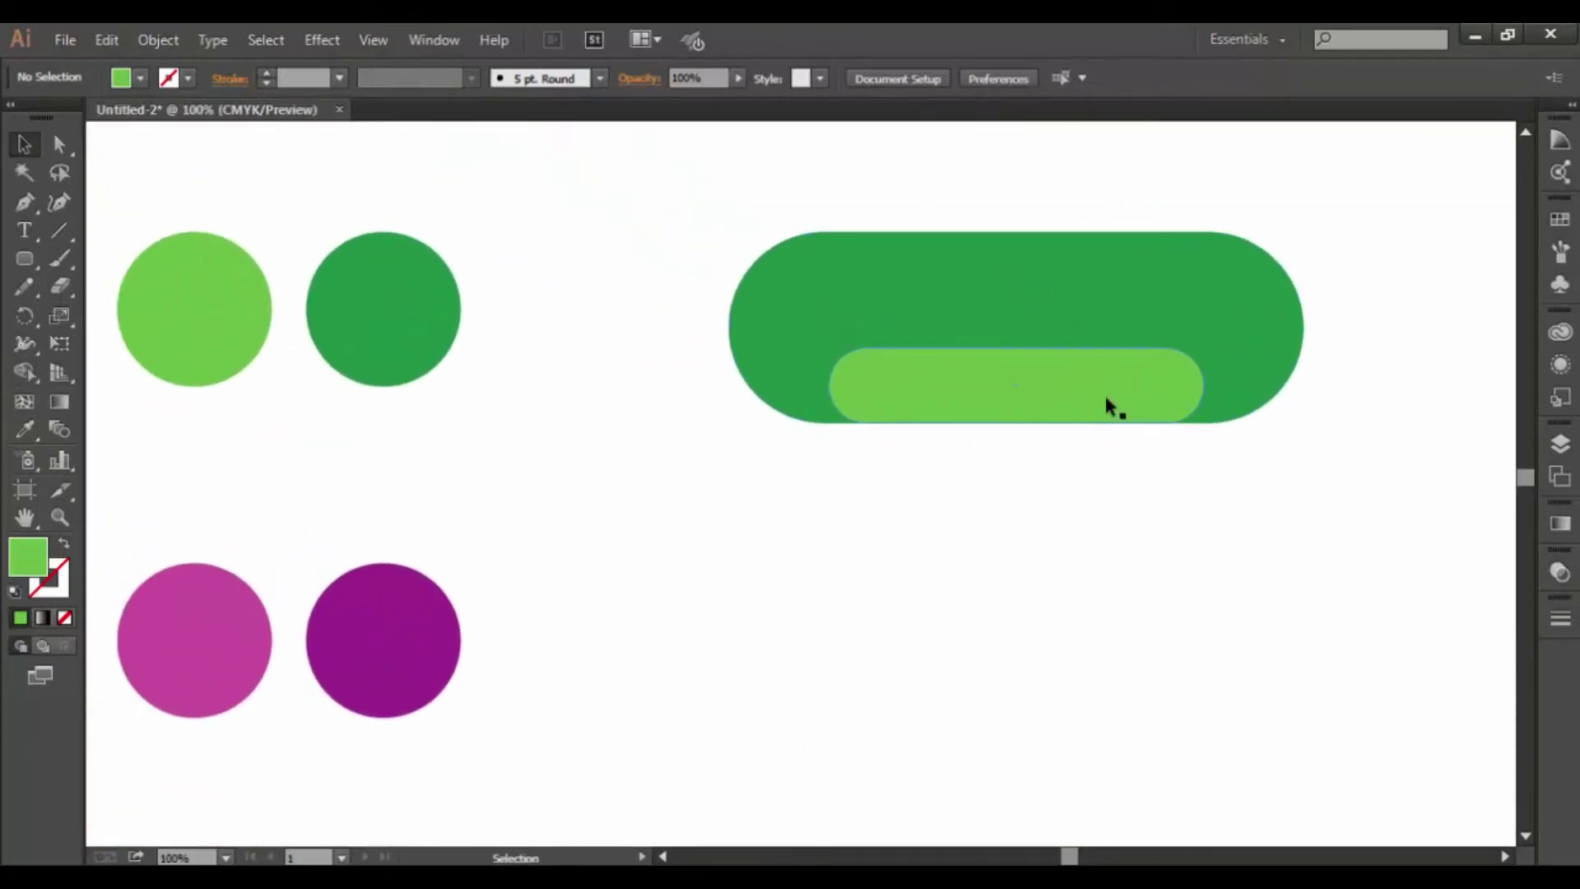
Fine-tune the light-green bar's position with arrow keys and re-center it horizontally within the pill.
{"action": "left_click", "coordinate": [1108, 400]}
{"action": "key", "text": "Up"}
{"action": "key", "text": "Up"}
{"action": "key", "text": "Up"}
{"action": "key", "text": "Up"}
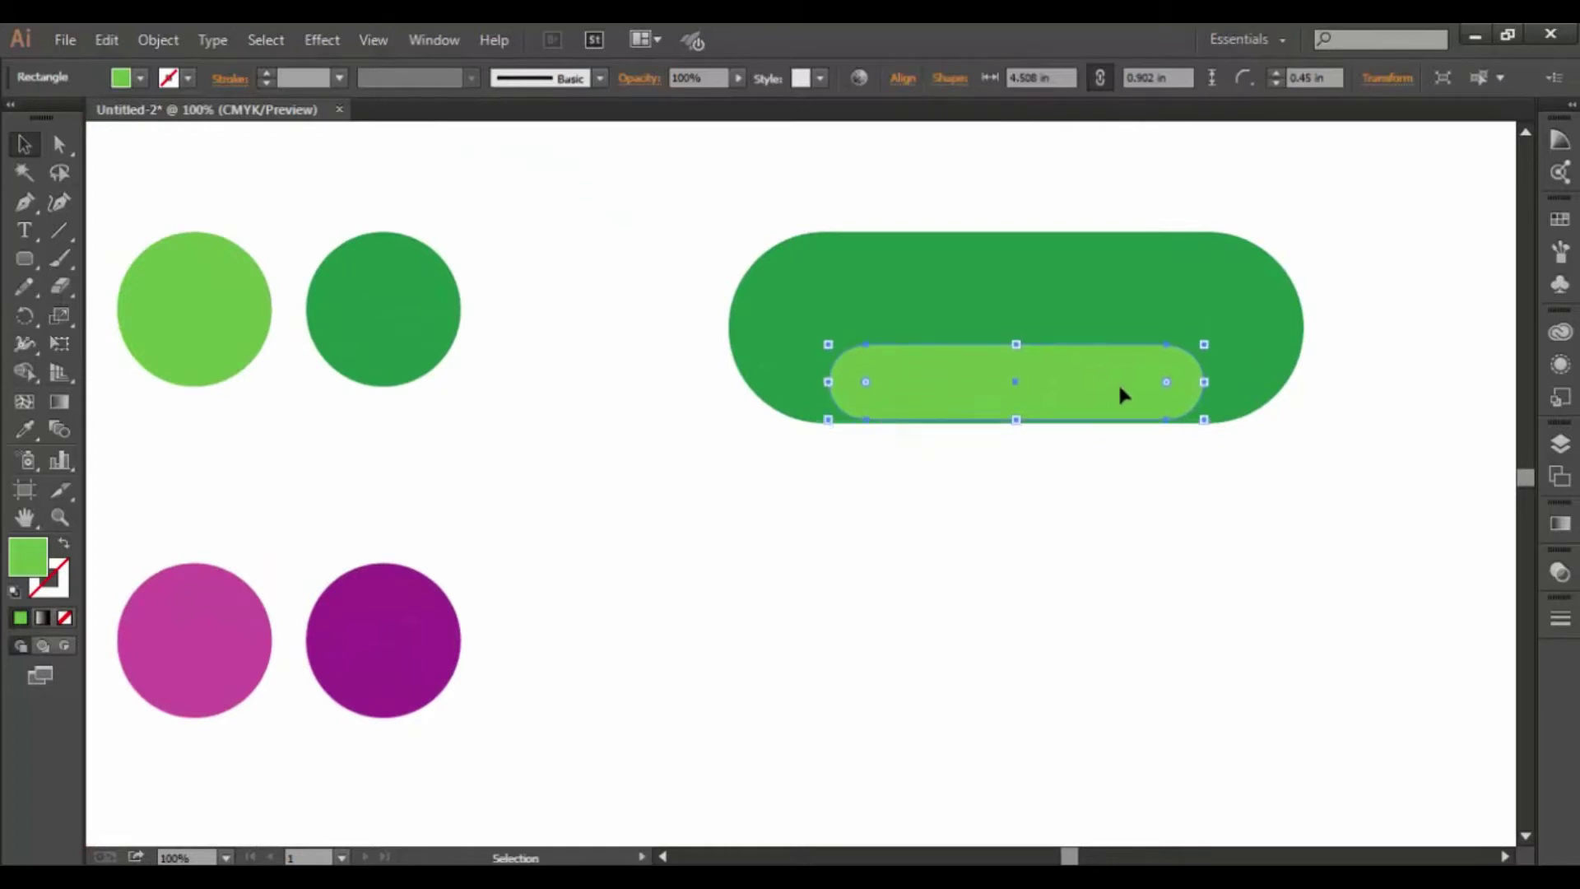
{"action": "key", "text": "Up"}
{"action": "key", "text": "Left"}
{"action": "key", "text": "Left"}
{"action": "key", "text": "Left"}
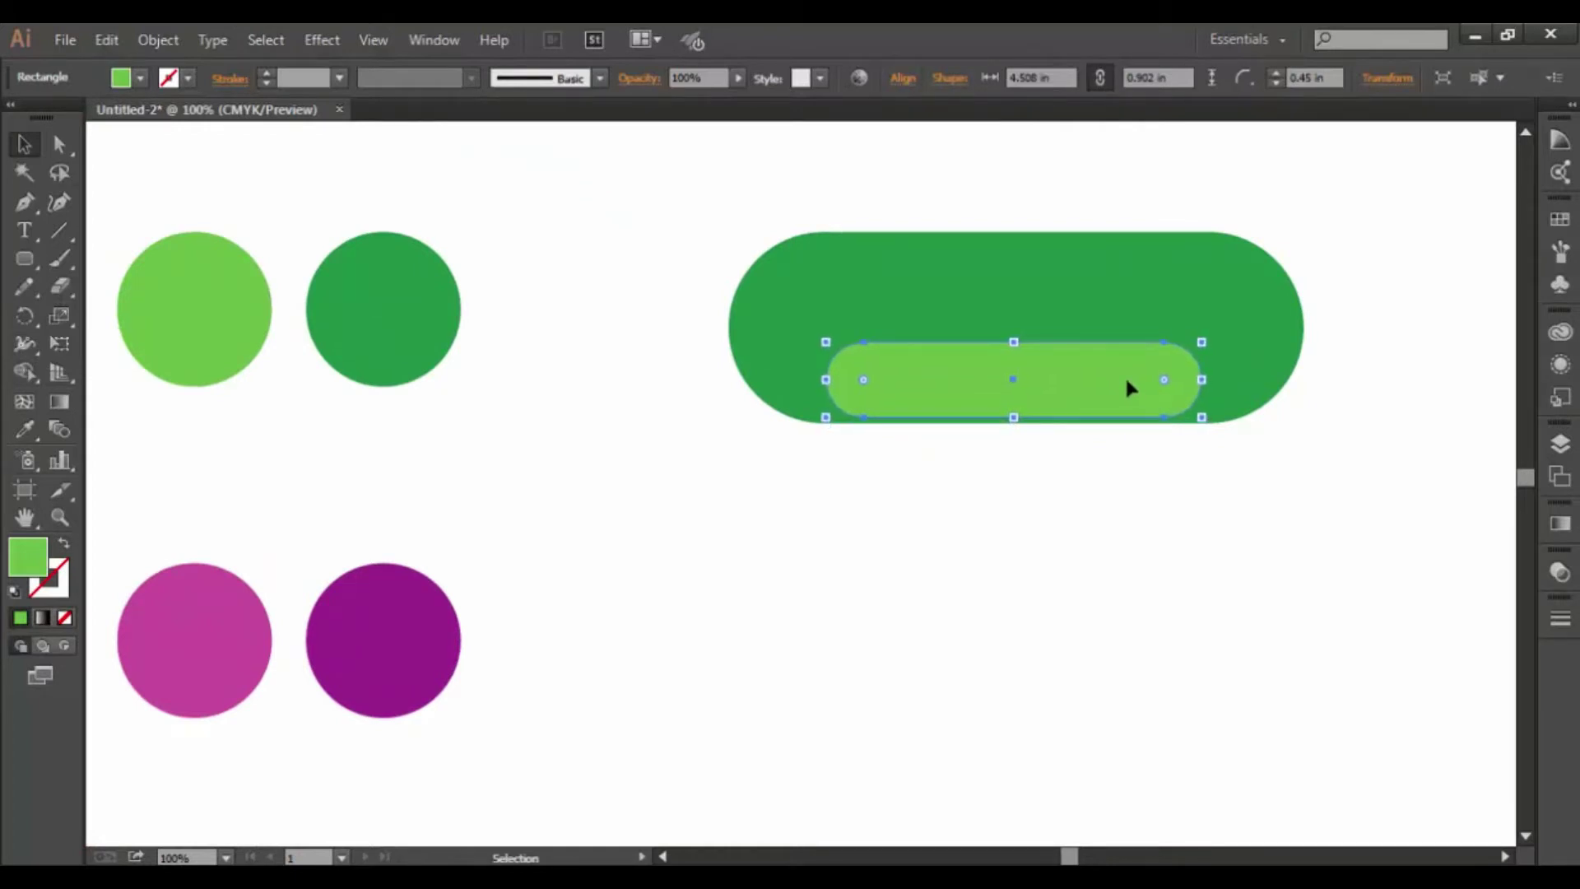
{"action": "key", "text": "Down"}
{"action": "key", "text": "Down"}
{"action": "key", "text": "Up"}
{"action": "key", "text": "Up"}
{"action": "key", "text": "Down"}
{"action": "left_click", "coordinate": [1347, 253]}
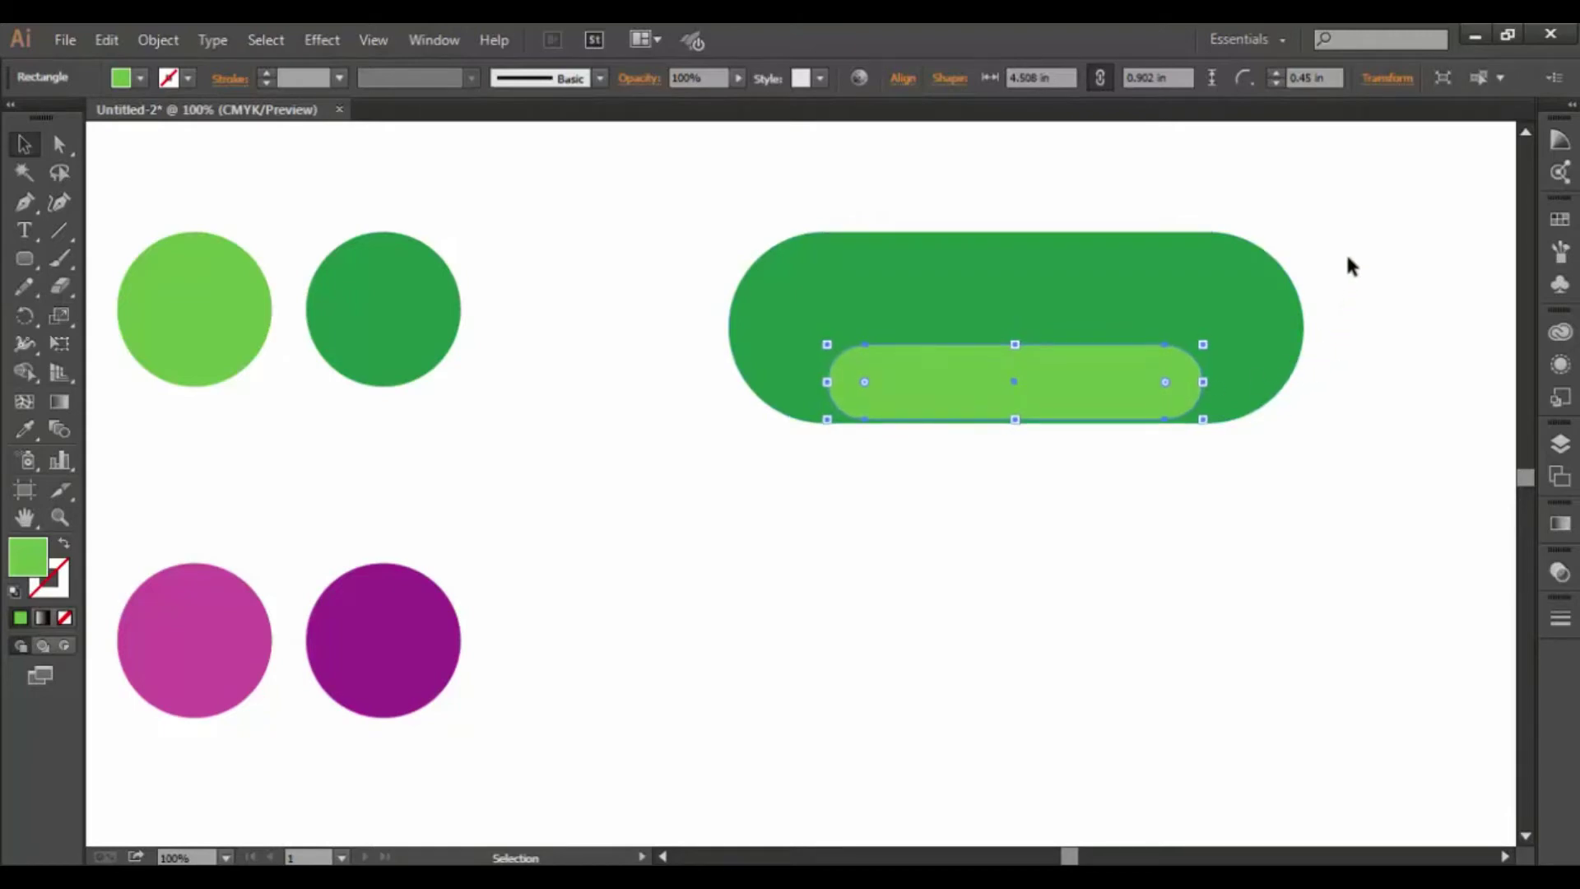
{"action": "left_click_drag", "start_coordinate": [1345, 252], "coordinate": [681, 451]}
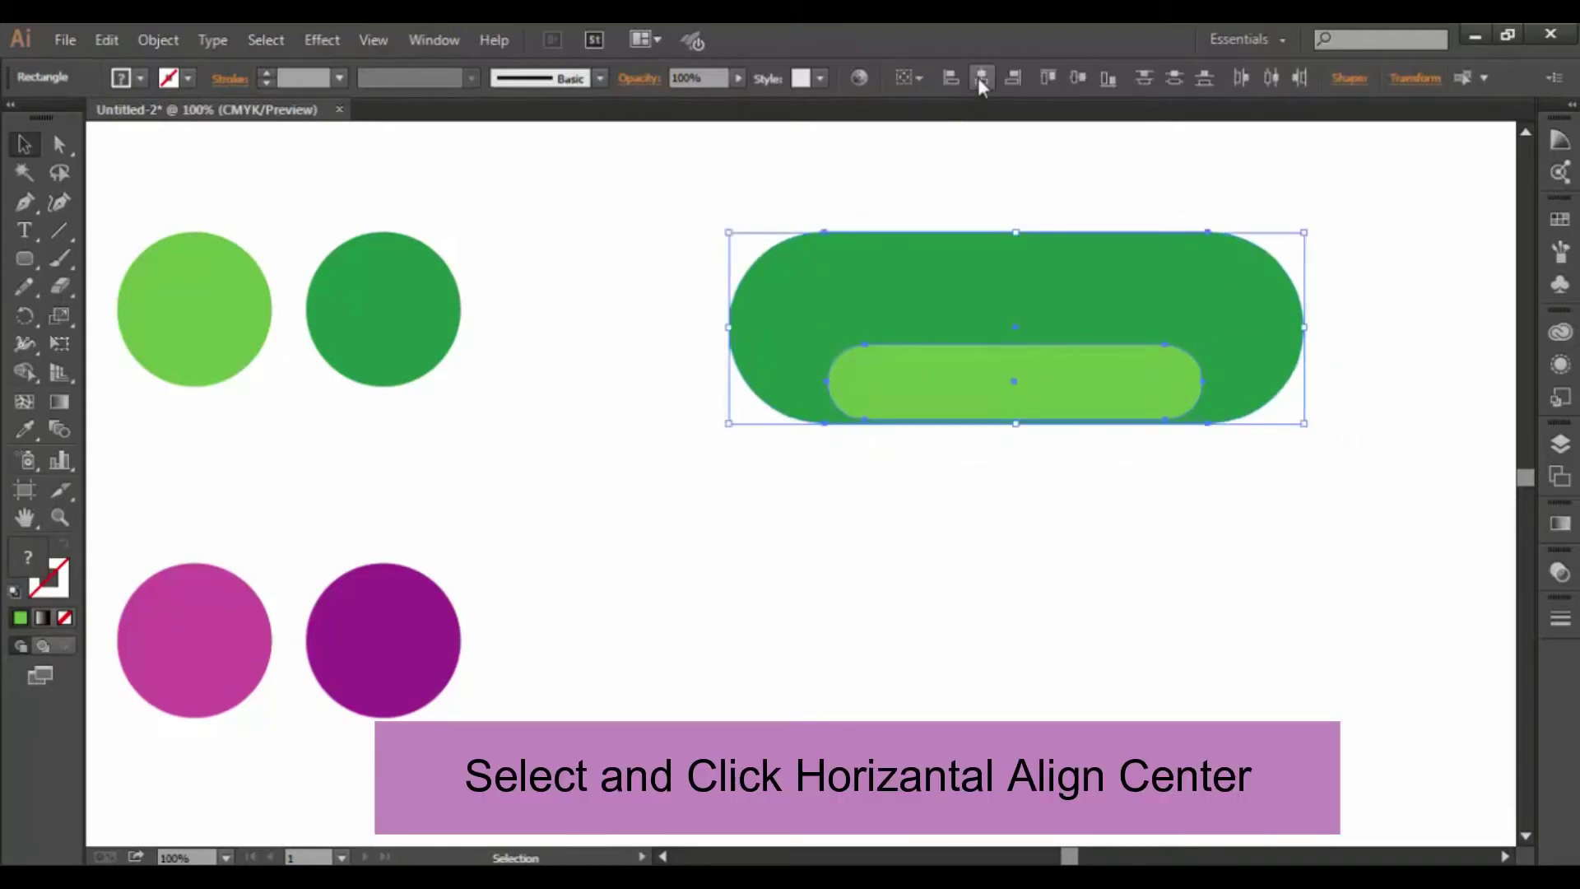
{"action": "left_click", "coordinate": [980, 79]}
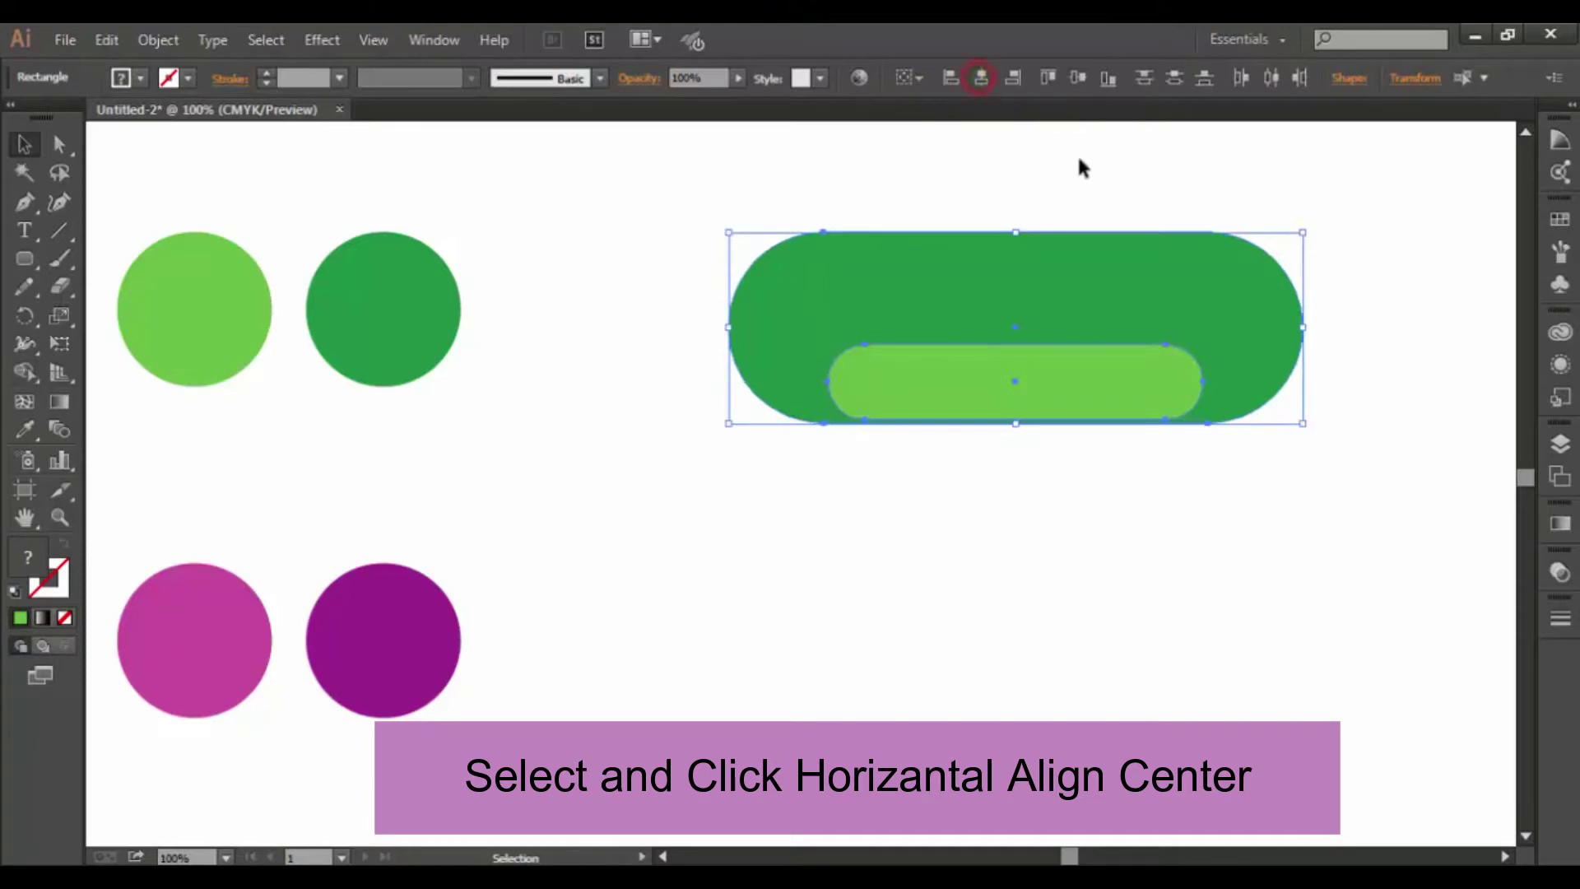
{"action": "left_click", "coordinate": [981, 78]}
{"action": "left_click", "coordinate": [1395, 210]}
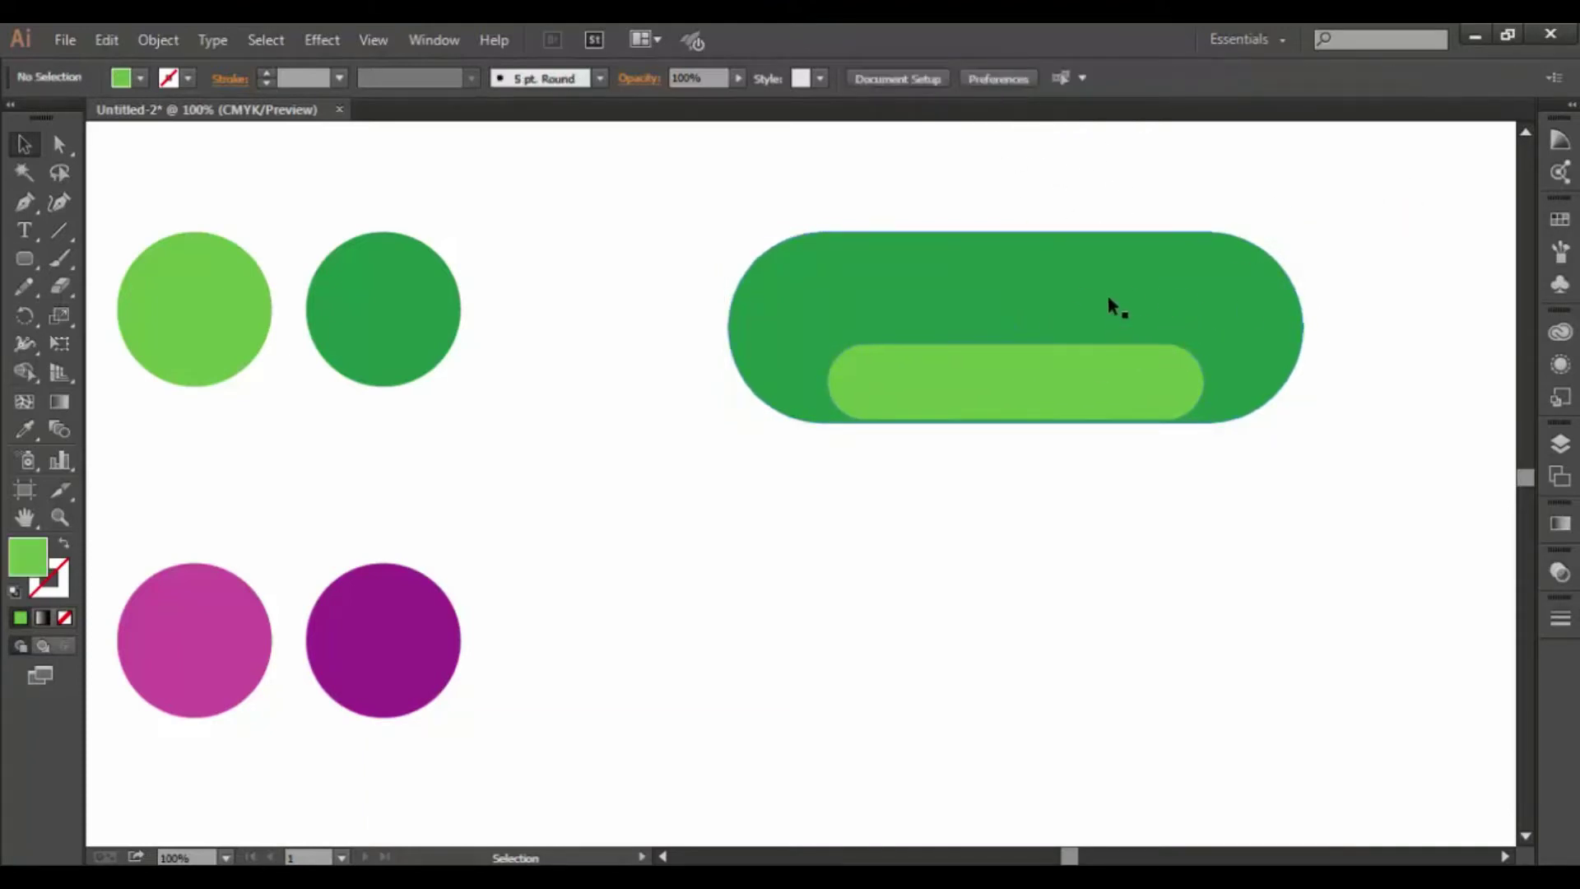
Widen the inner light-green bar evenly on both sides to about 4.625 in.
{"action": "left_click", "coordinate": [1108, 390]}
{"action": "left_click_drag", "start_coordinate": [1204, 384], "coordinate": [1217, 384]}
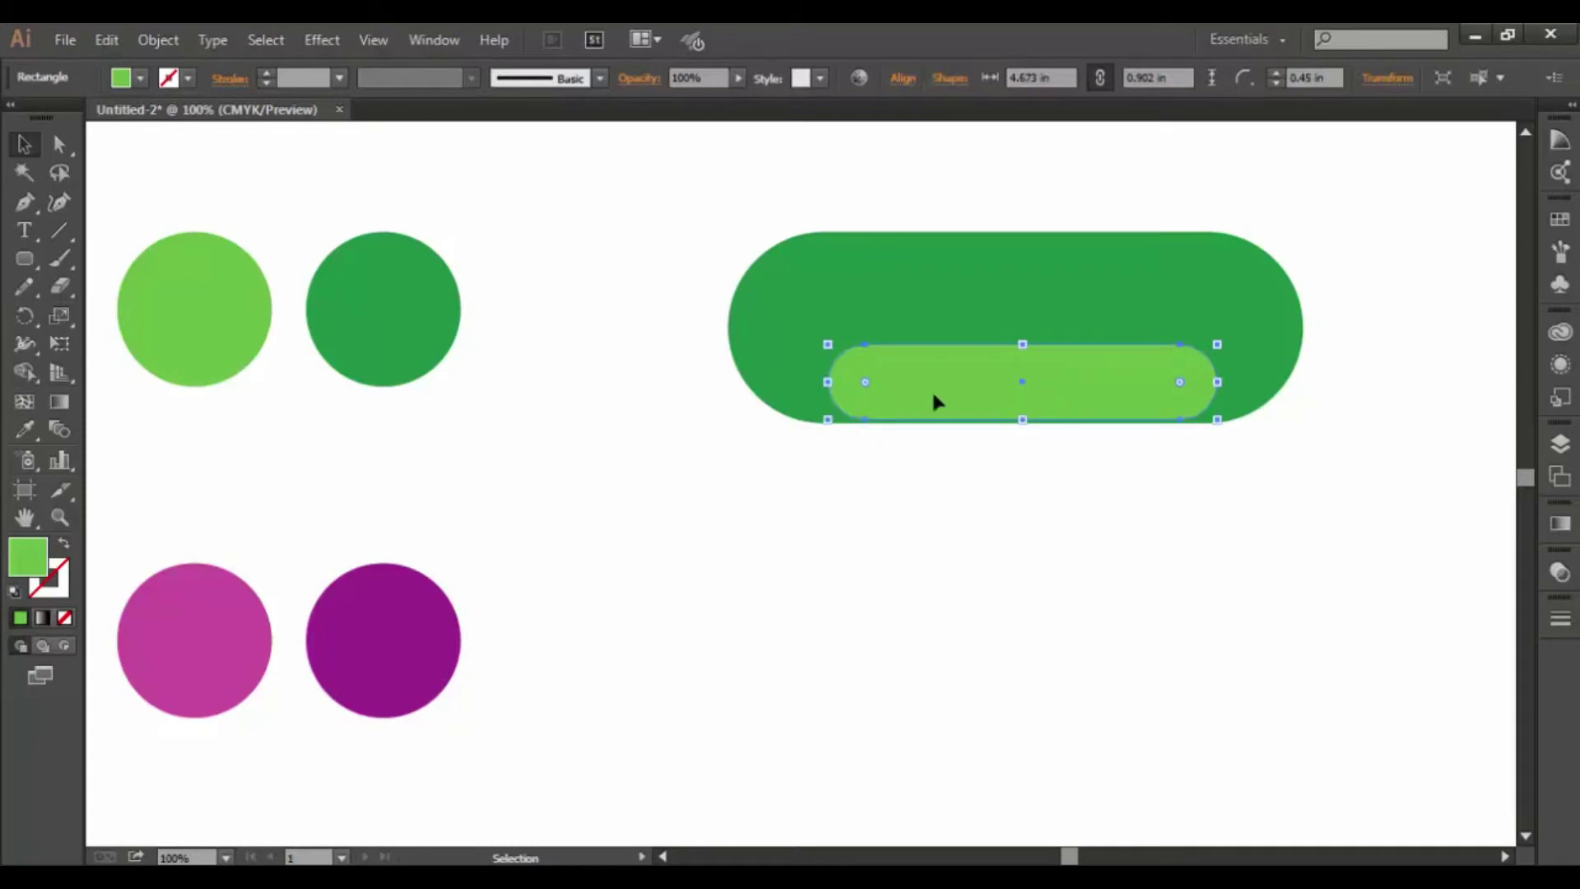
{"action": "left_click", "coordinate": [827, 382]}
{"action": "left_click_drag", "start_coordinate": [827, 381], "coordinate": [797, 382]}
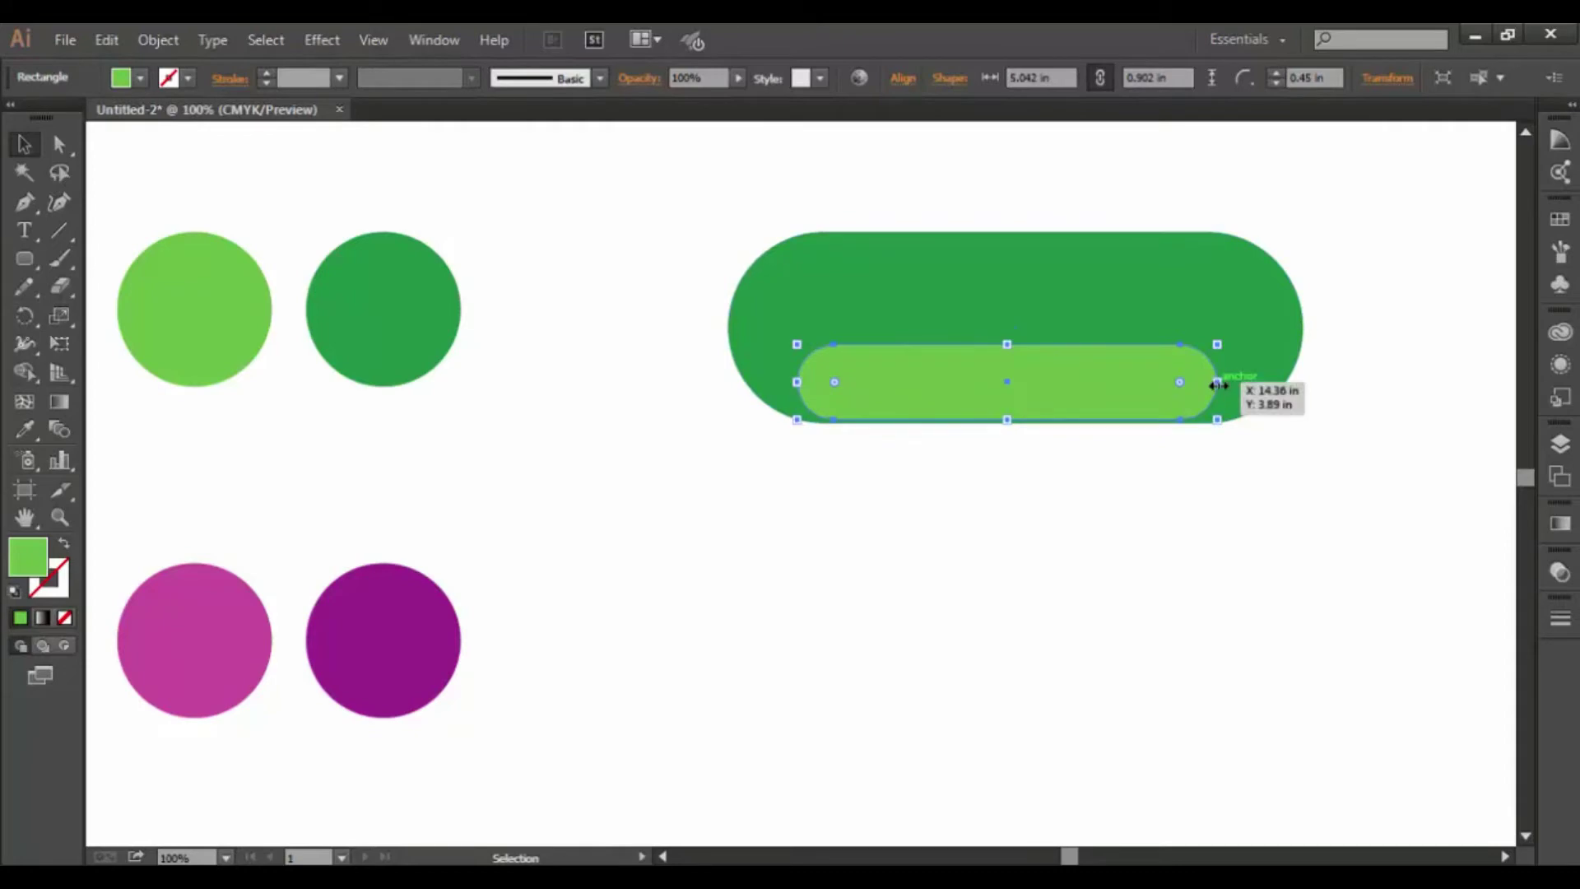
{"action": "left_click_drag", "start_coordinate": [1217, 384], "coordinate": [1199, 383]}
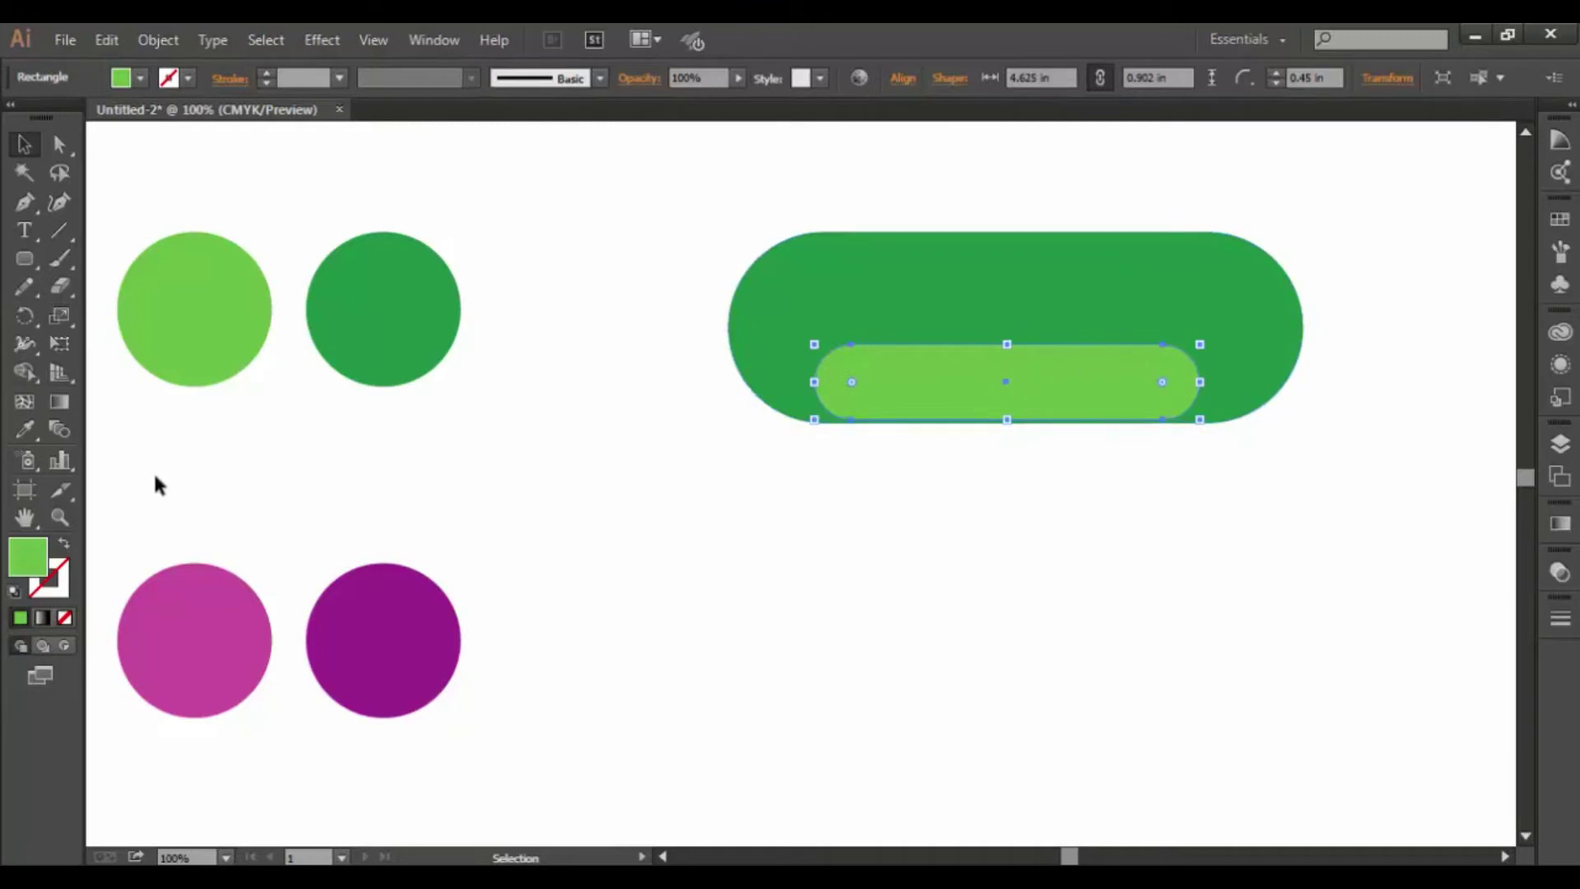
Blend the inner light-green pill with the outer dark-green pill using the Blend Tool.
{"action": "left_click", "coordinate": [61, 430]}
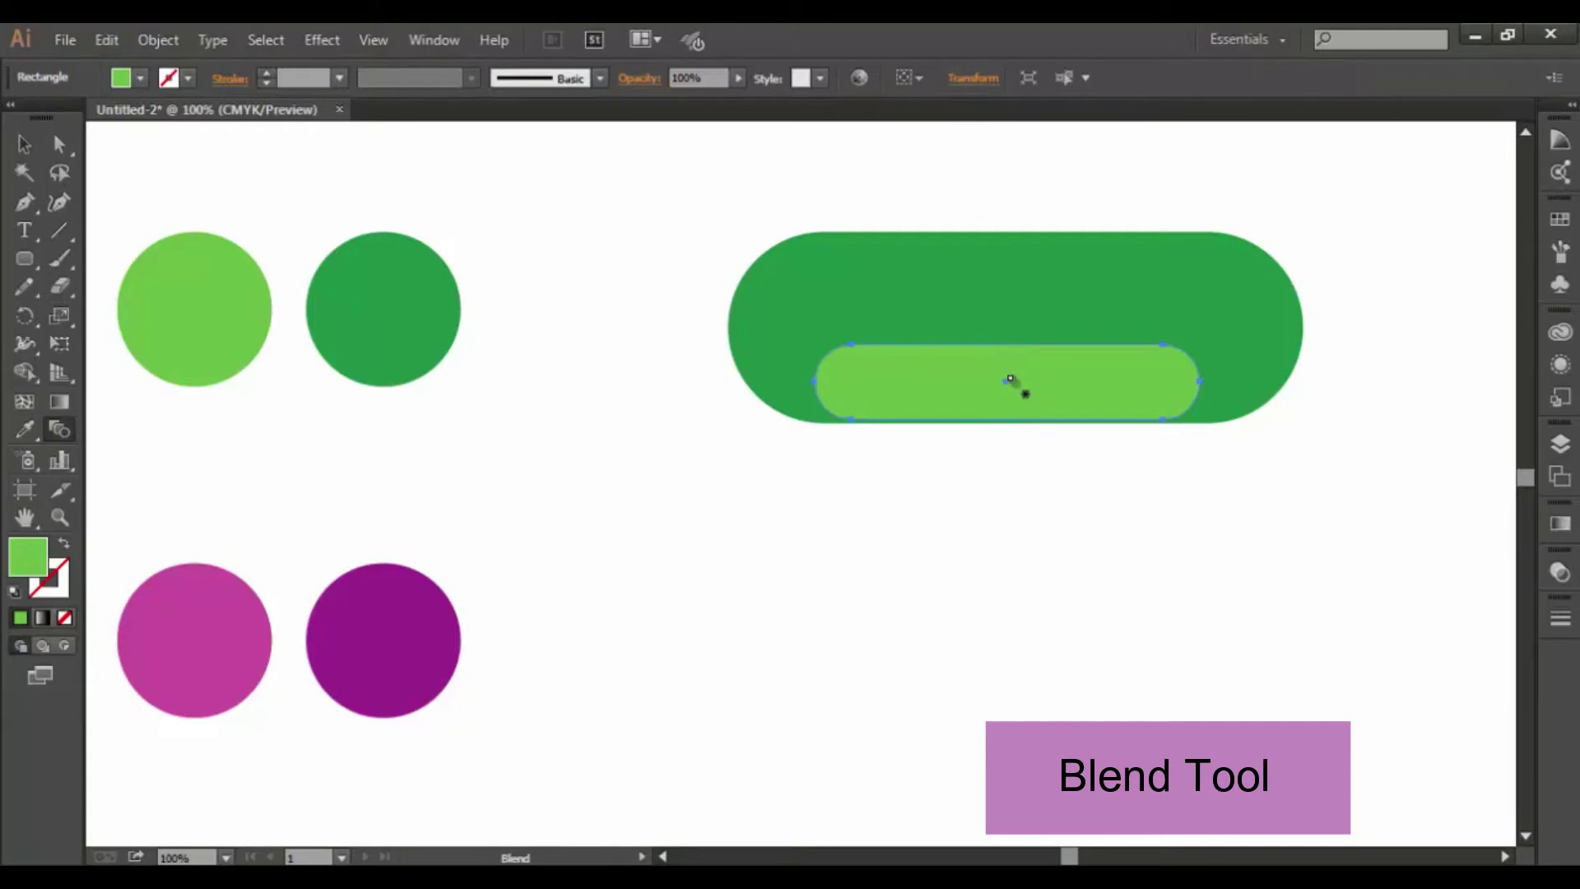
{"action": "left_click", "coordinate": [1006, 384]}
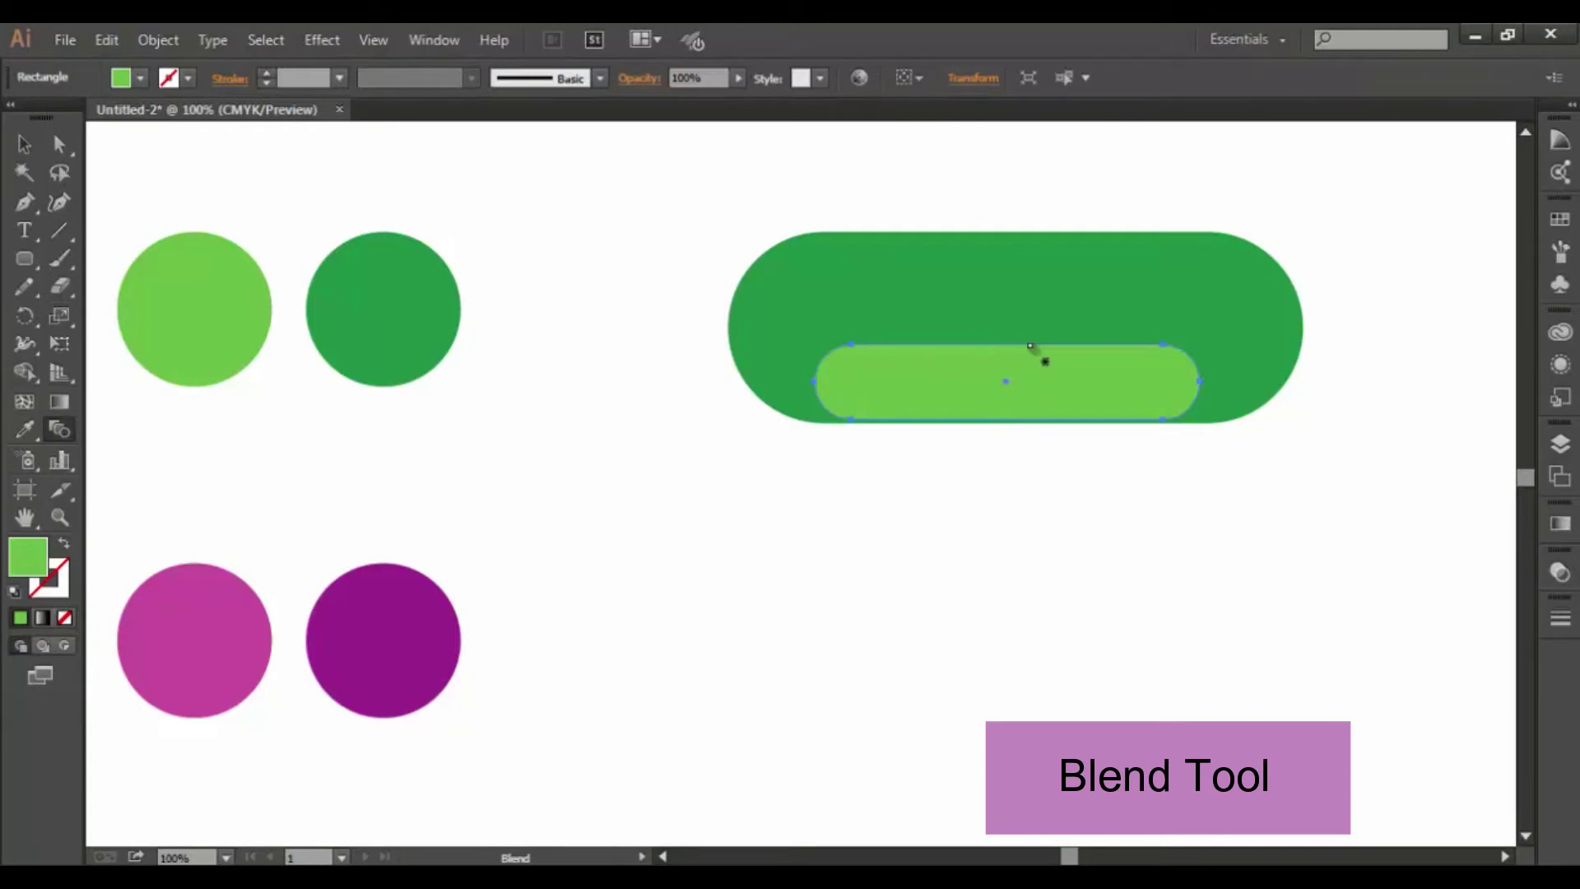
{"action": "left_click", "coordinate": [999, 239]}
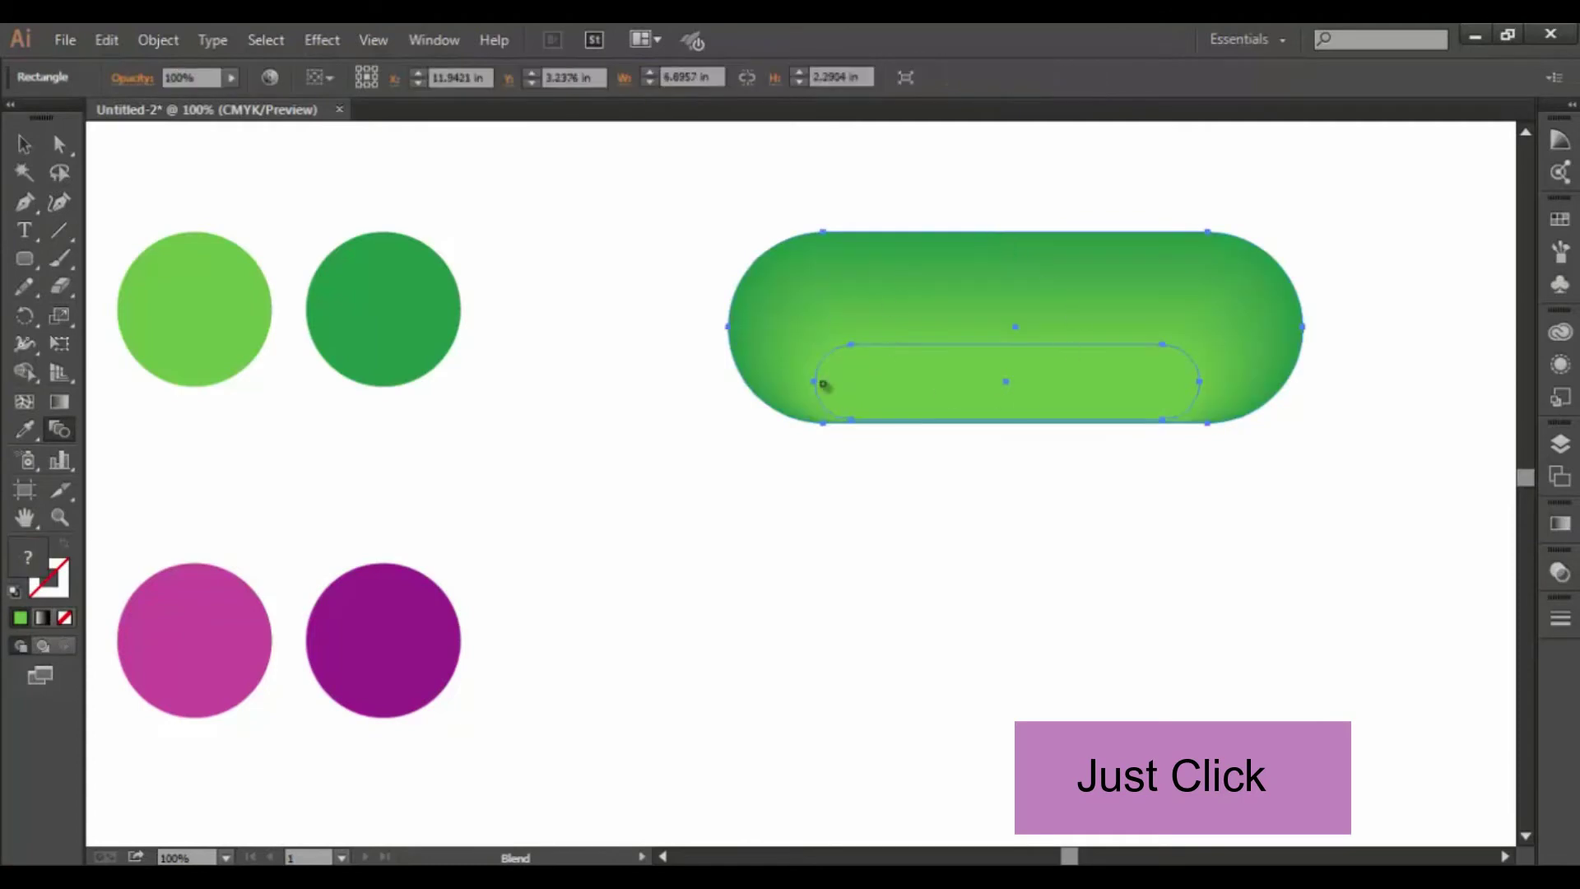
Draw a rounded rectangle about 5.08 in by 1 in across the pill's upper half.
{"action": "left_click", "coordinate": [27, 257]}
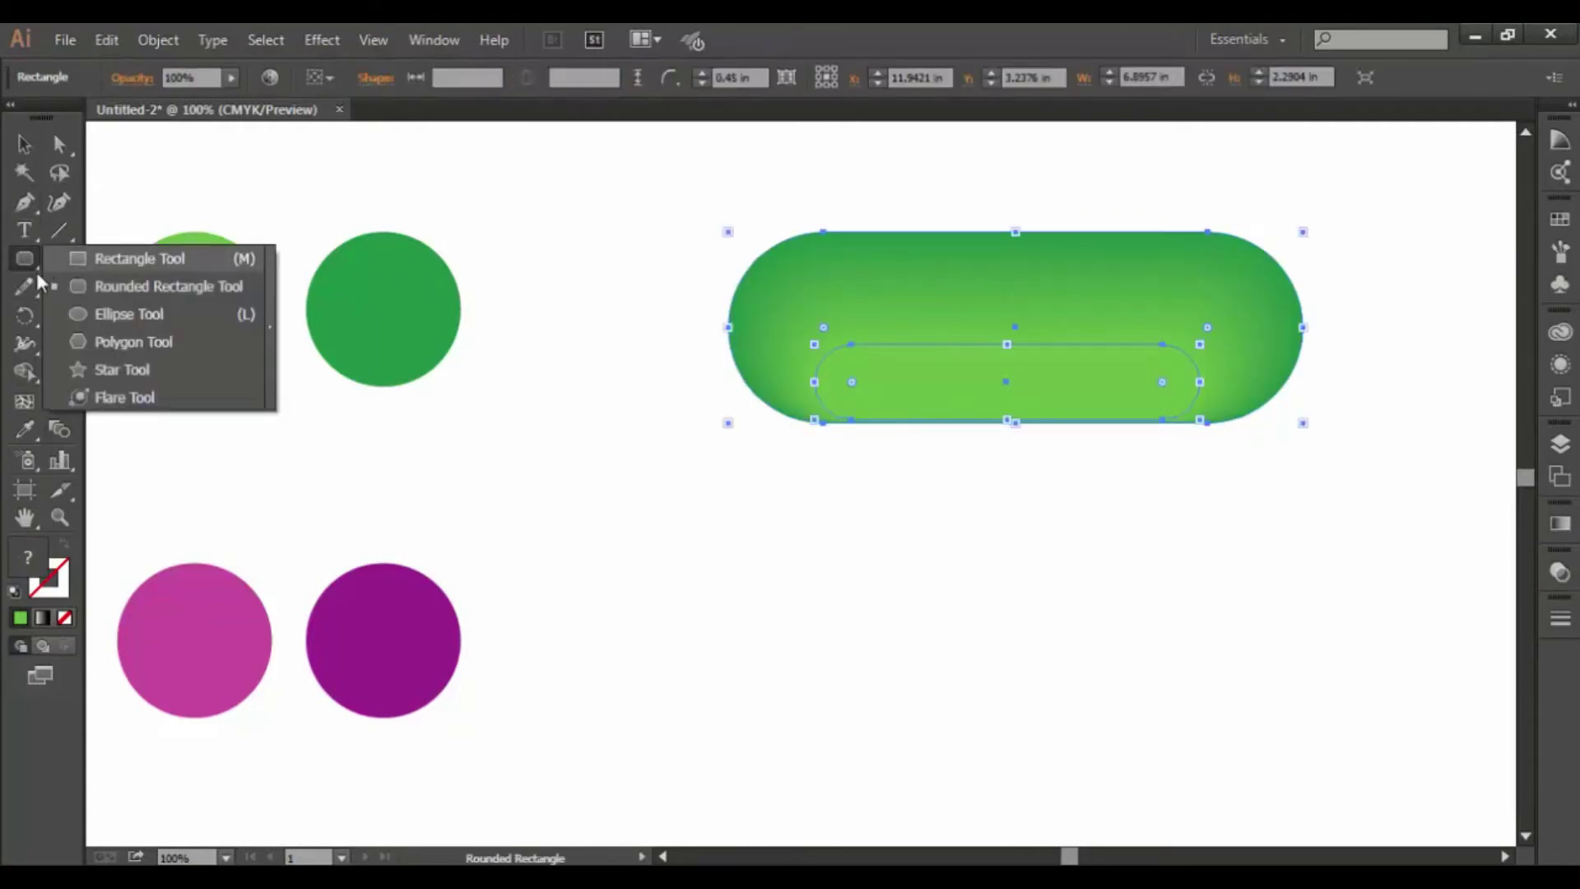
{"action": "left_click", "coordinate": [125, 286]}
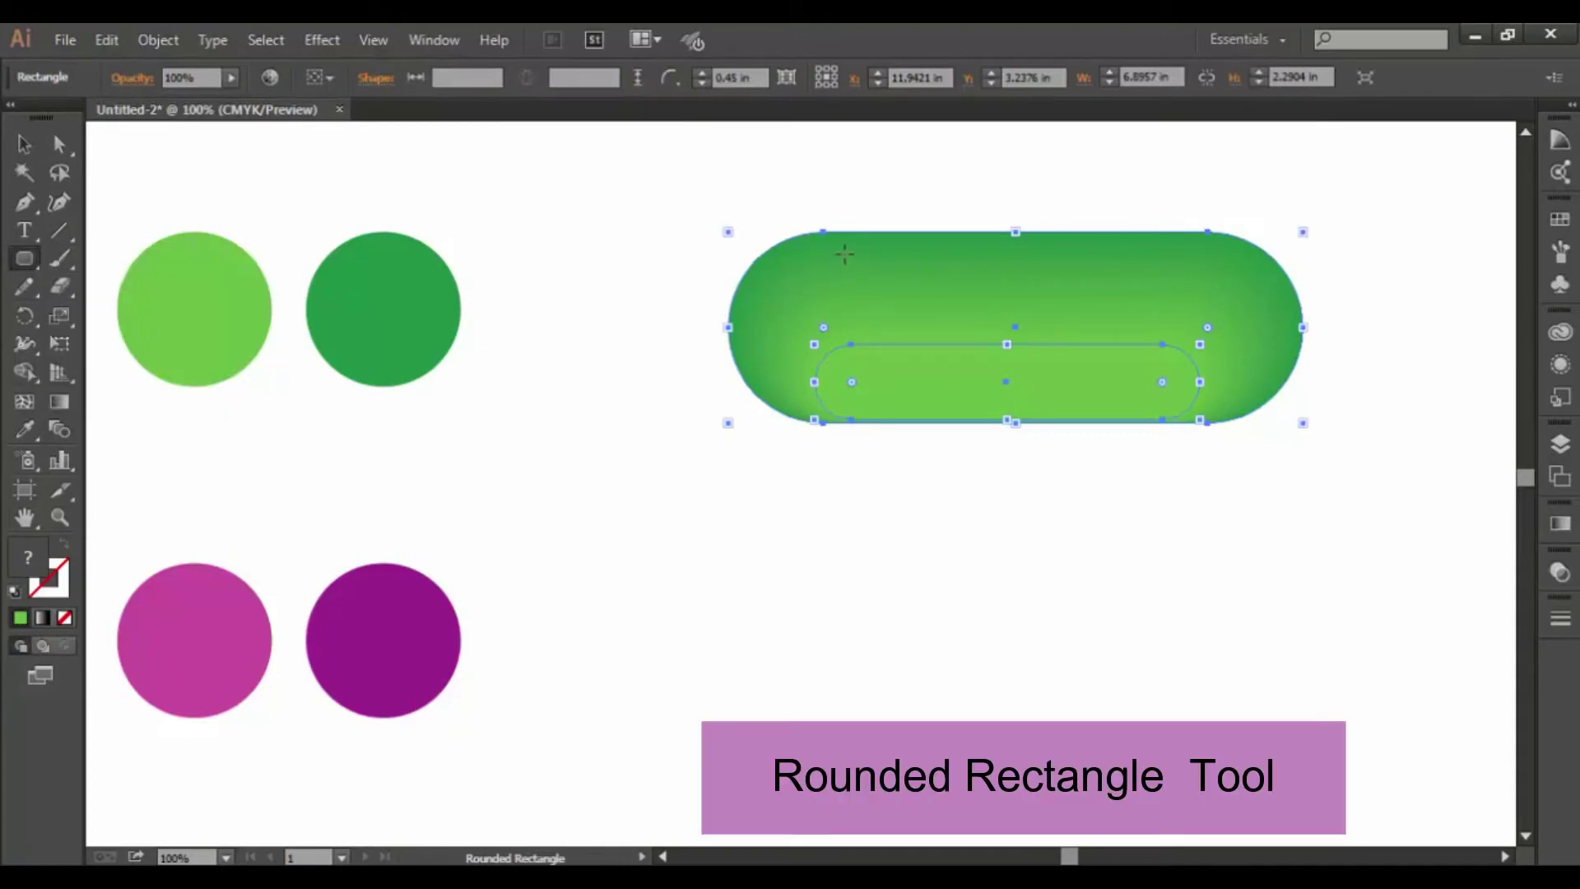
{"action": "mouse_move", "coordinate": [823, 249]}
{"action": "left_mouse_down"}
{"action": "mouse_move", "coordinate": [924, 296]}
{"action": "mouse_move", "coordinate": [1239, 327]}
{"action": "left_mouse_up"}
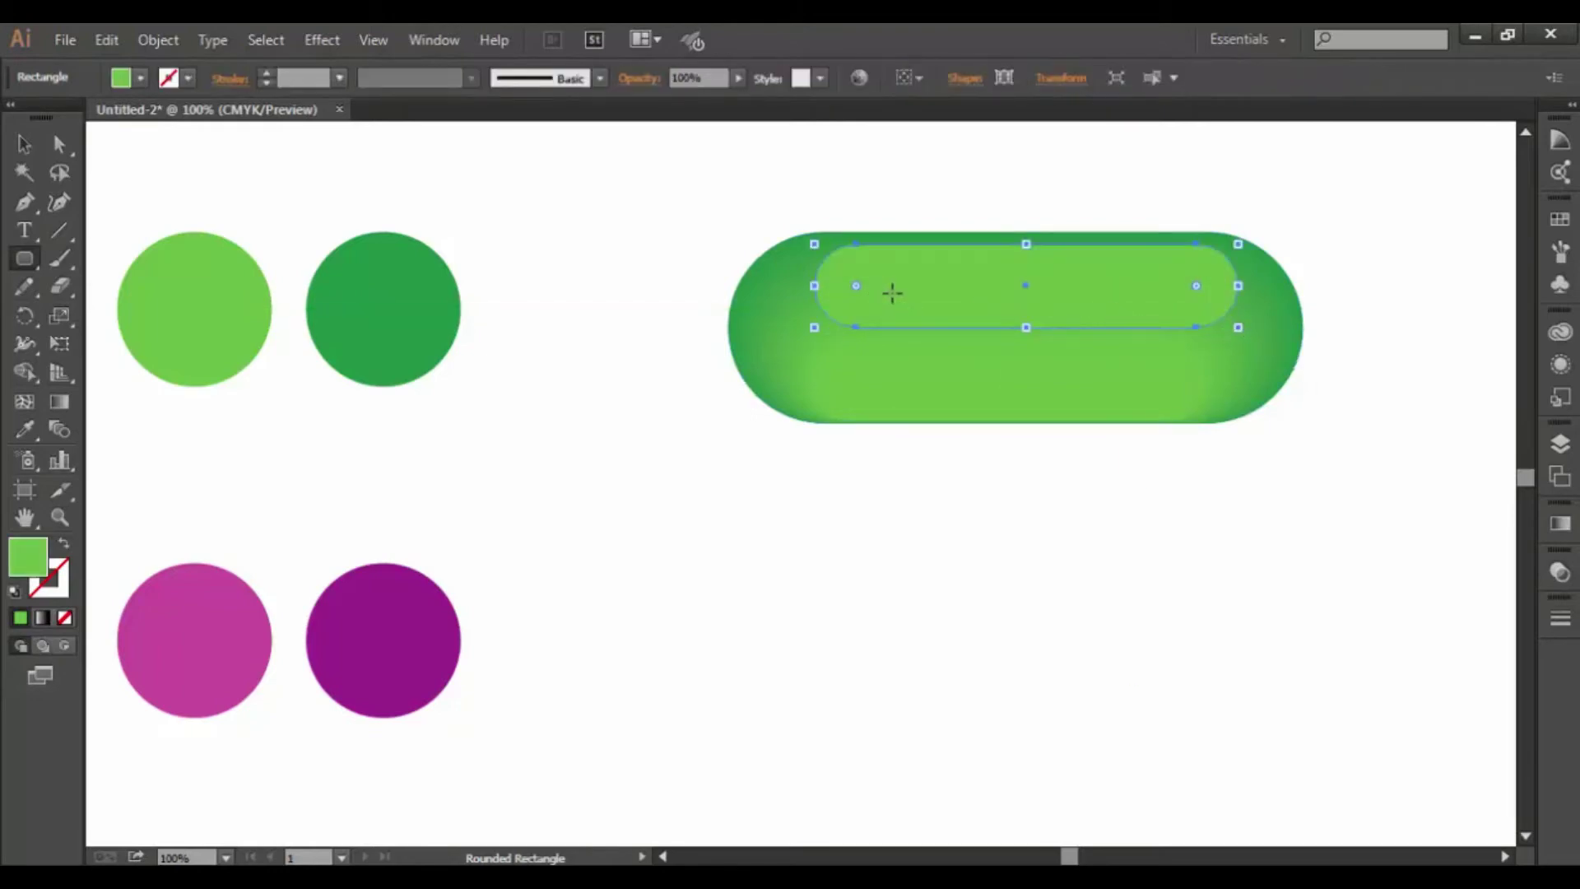
Enlarge the upper rectangle to about 5.56 by 1.1 in and move it up against the pill's top.
{"action": "left_click_drag", "start_coordinate": [814, 286], "coordinate": [783, 286]}
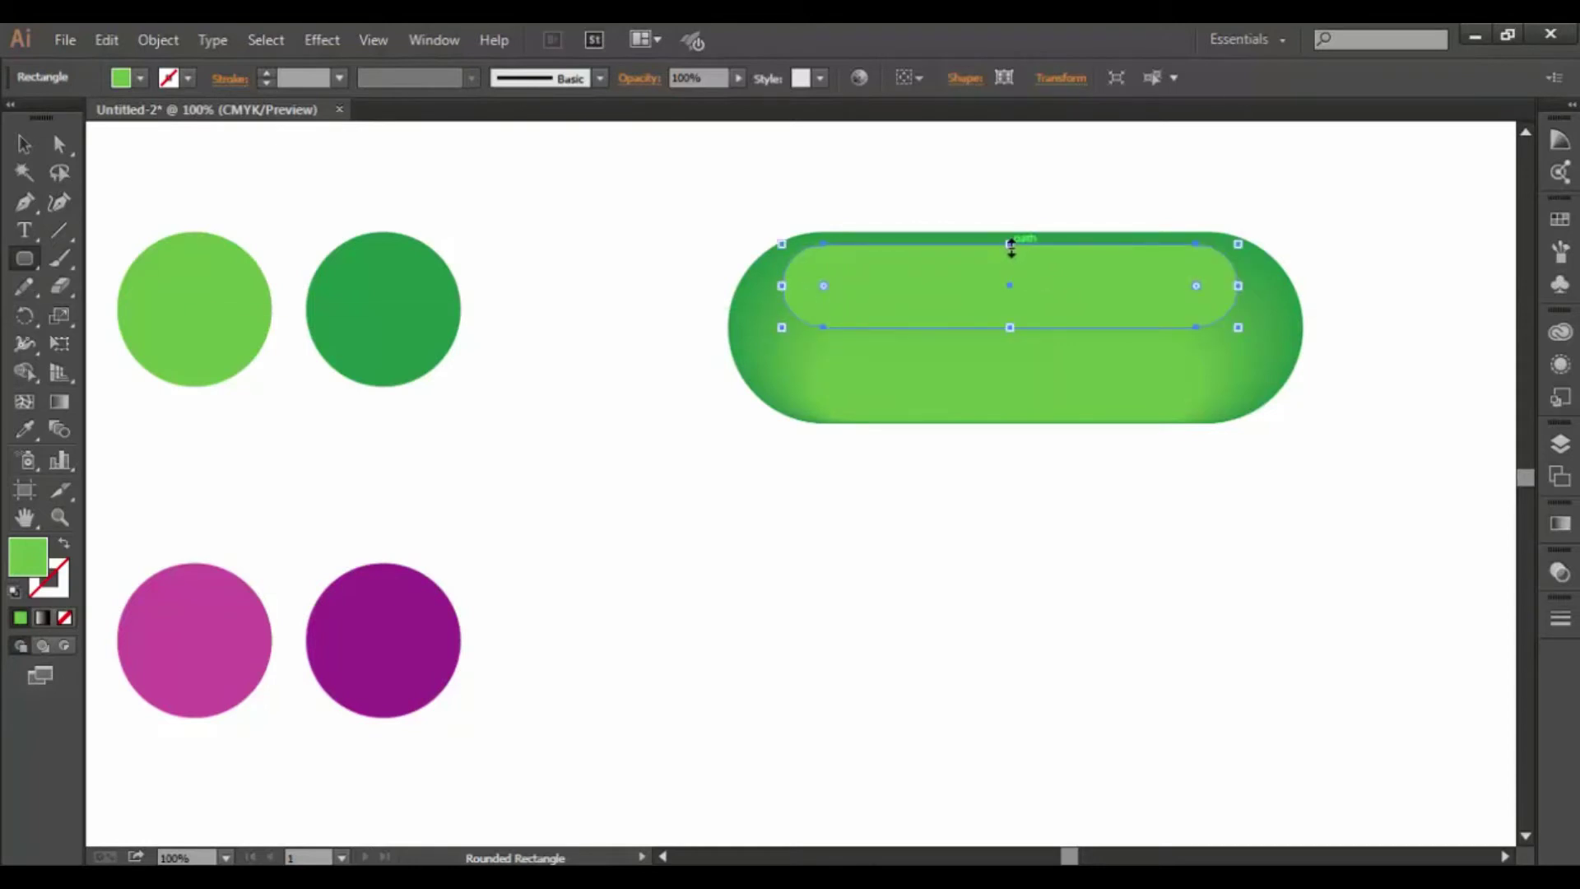
{"action": "key", "text": "Up"}
{"action": "key", "text": "Up"}
{"action": "key", "text": "Up"}
{"action": "key", "text": "Up"}
{"action": "key", "text": "Up"}
{"action": "key", "text": "Up"}
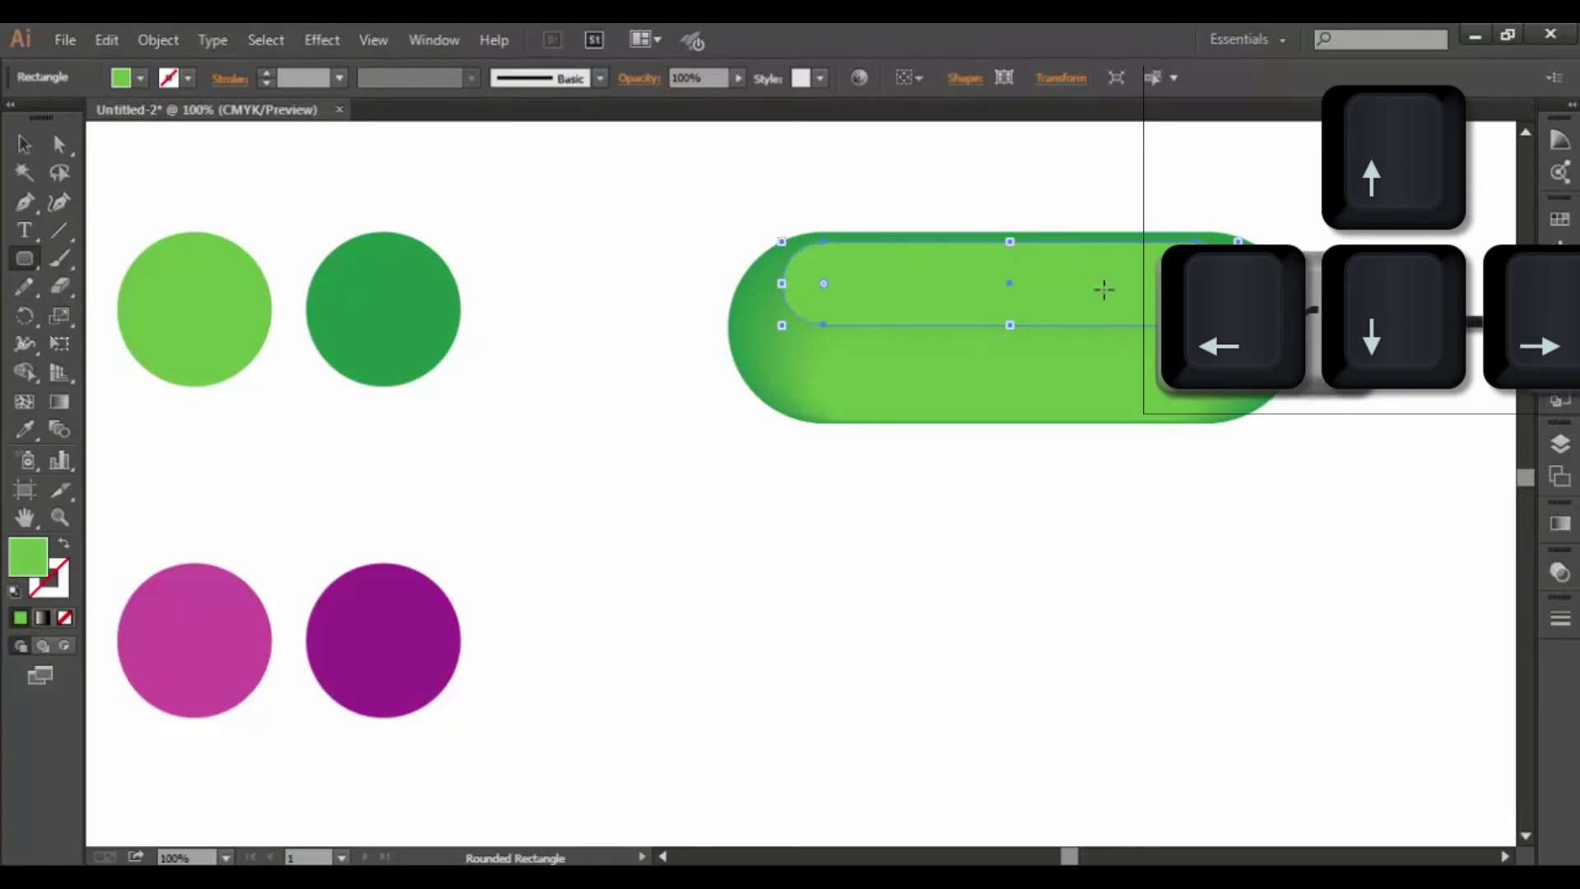
{"action": "key", "text": "Up"}
{"action": "key", "text": "Up"}
{"action": "key", "text": "Up"}
{"action": "key", "text": "Up"}
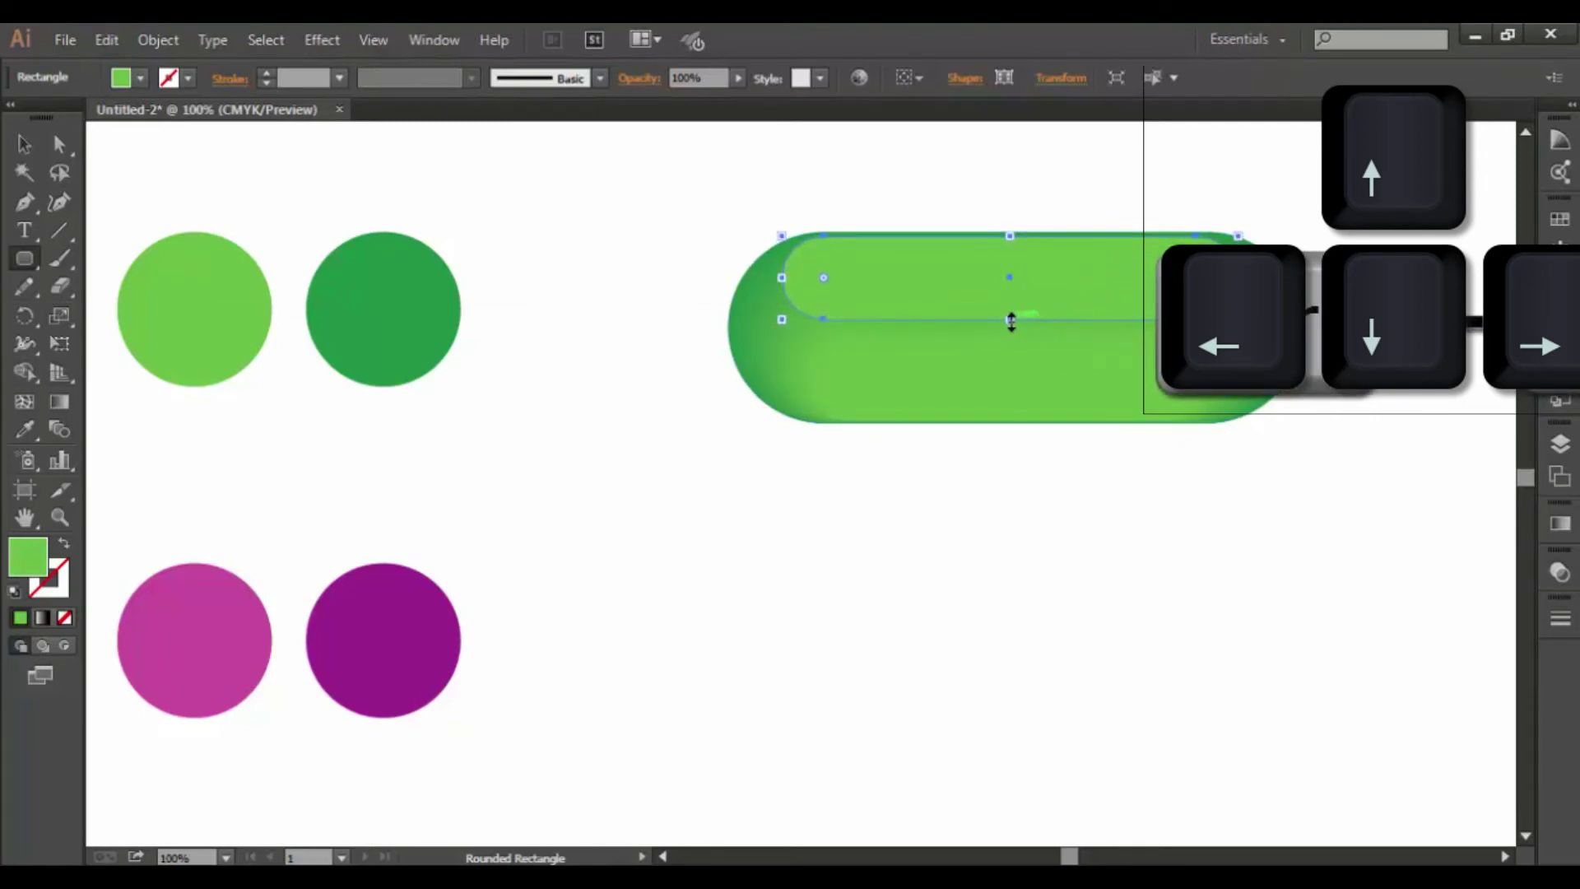
{"action": "left_click_drag", "start_coordinate": [1010, 320], "coordinate": [1009, 327]}
{"action": "left_click_drag", "start_coordinate": [783, 285], "coordinate": [775, 282]}
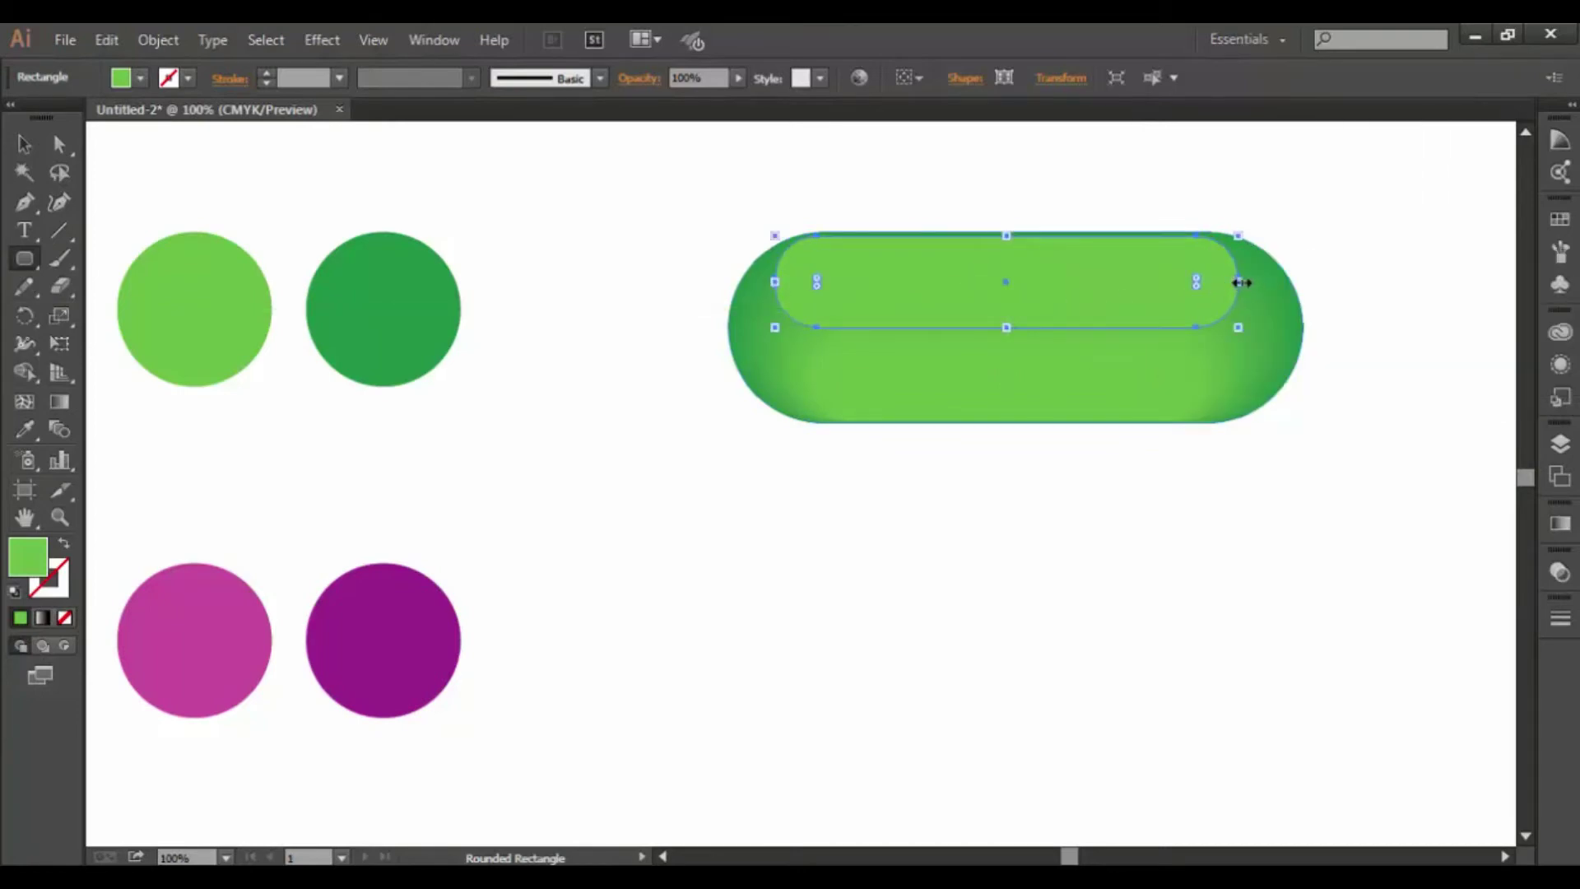
{"action": "left_click_drag", "start_coordinate": [1240, 283], "coordinate": [1242, 271]}
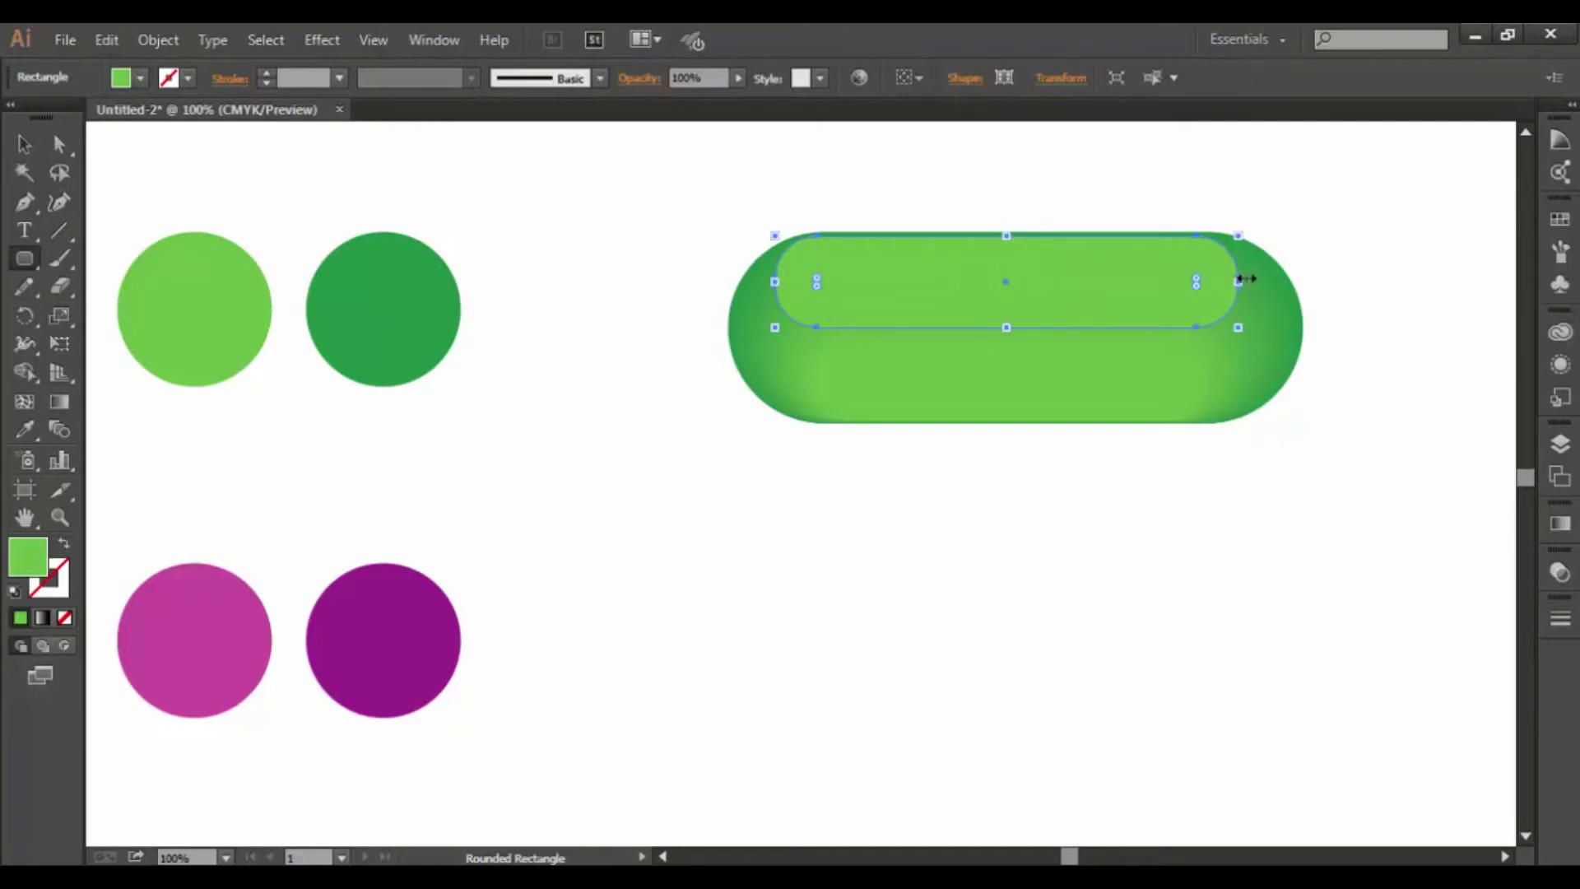
{"action": "left_click", "coordinate": [1327, 222]}
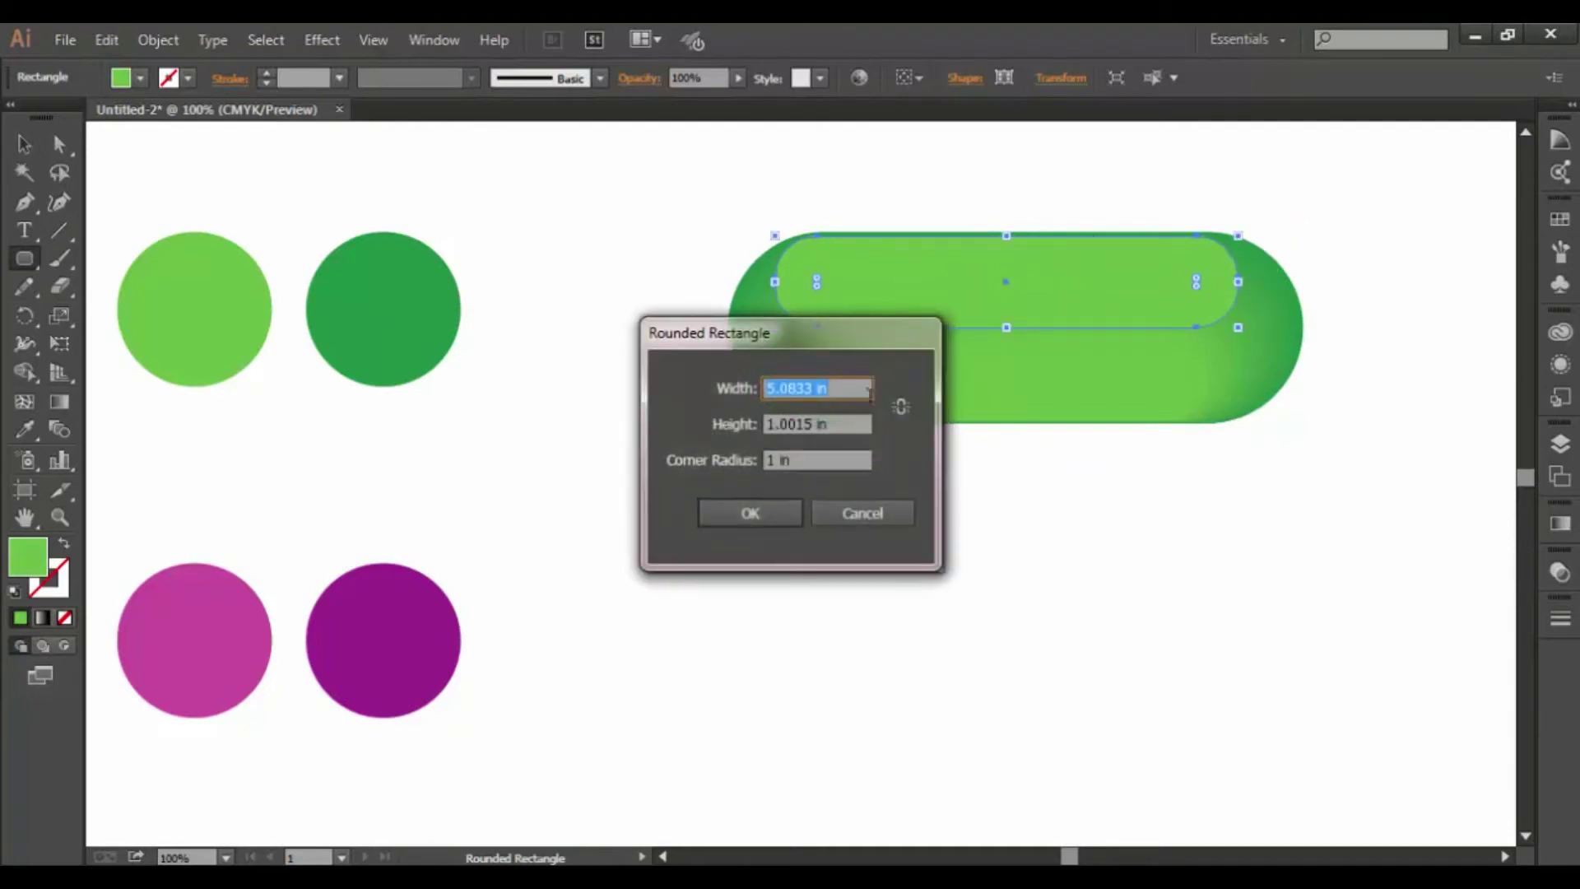
{"action": "left_click", "coordinate": [892, 519]}
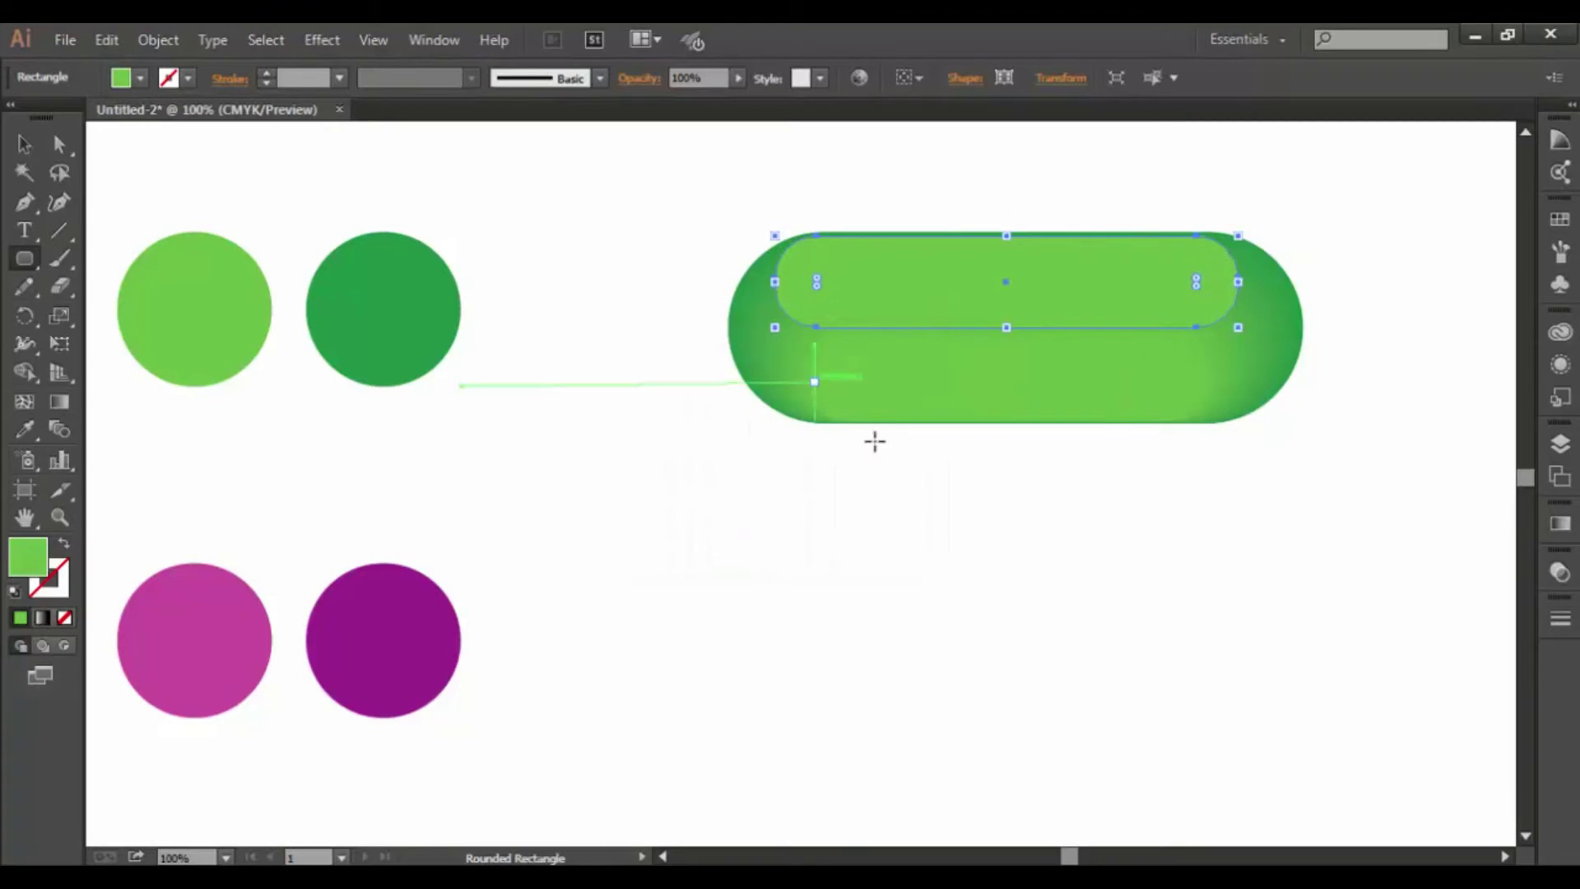
{"action": "left_click", "coordinate": [24, 144]}
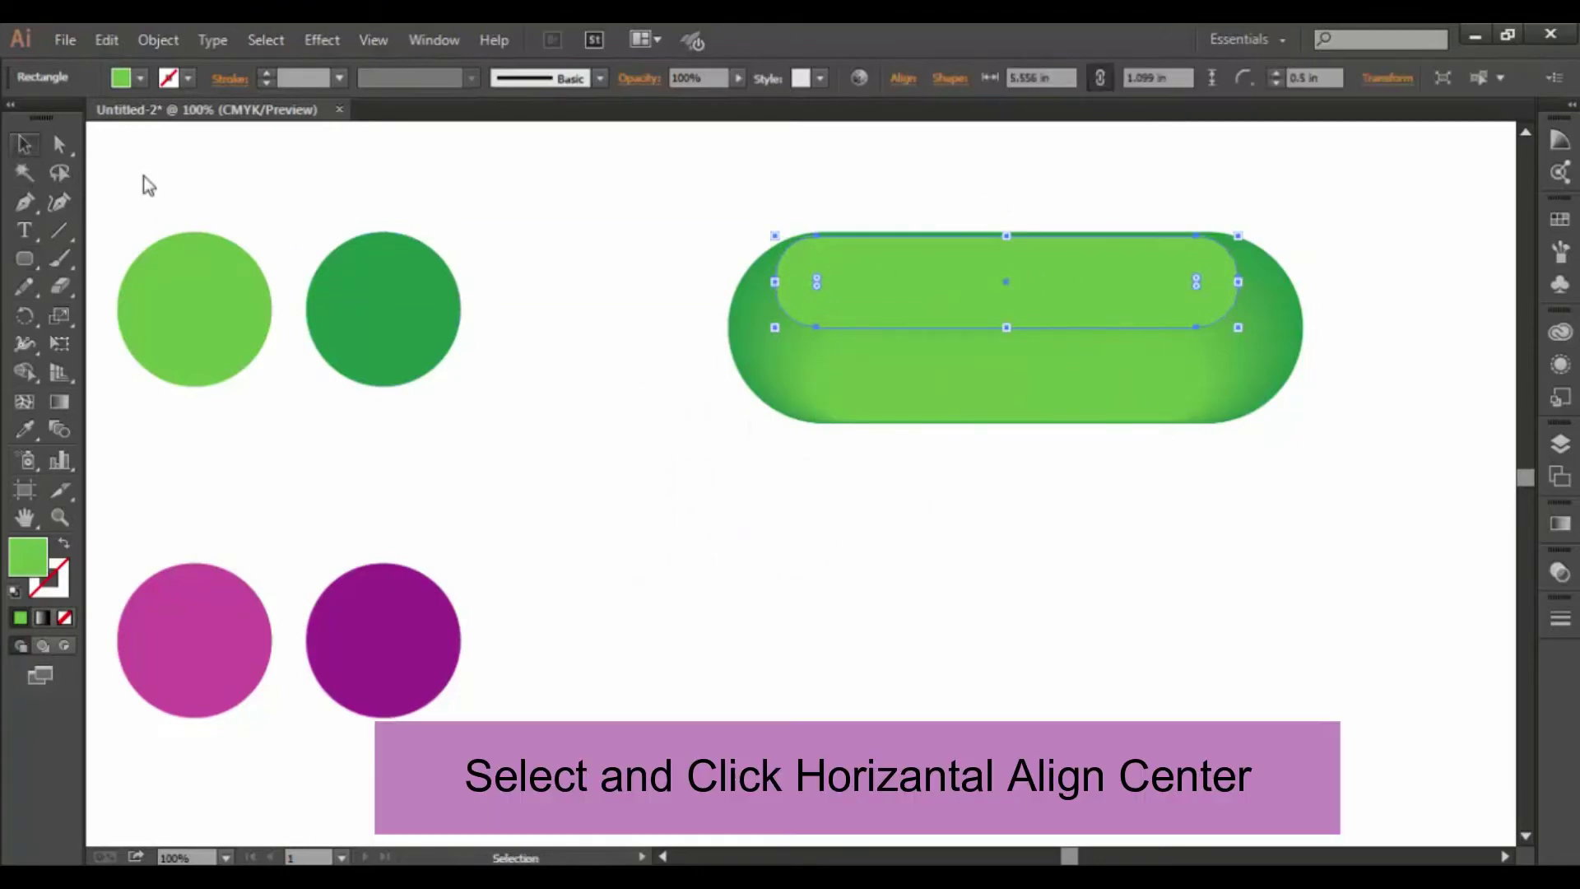
Horizontally center the top rectangle on the pill, then select it alone and show the Swatches panel.
{"action": "left_click_drag", "start_coordinate": [1366, 202], "coordinate": [951, 423]}
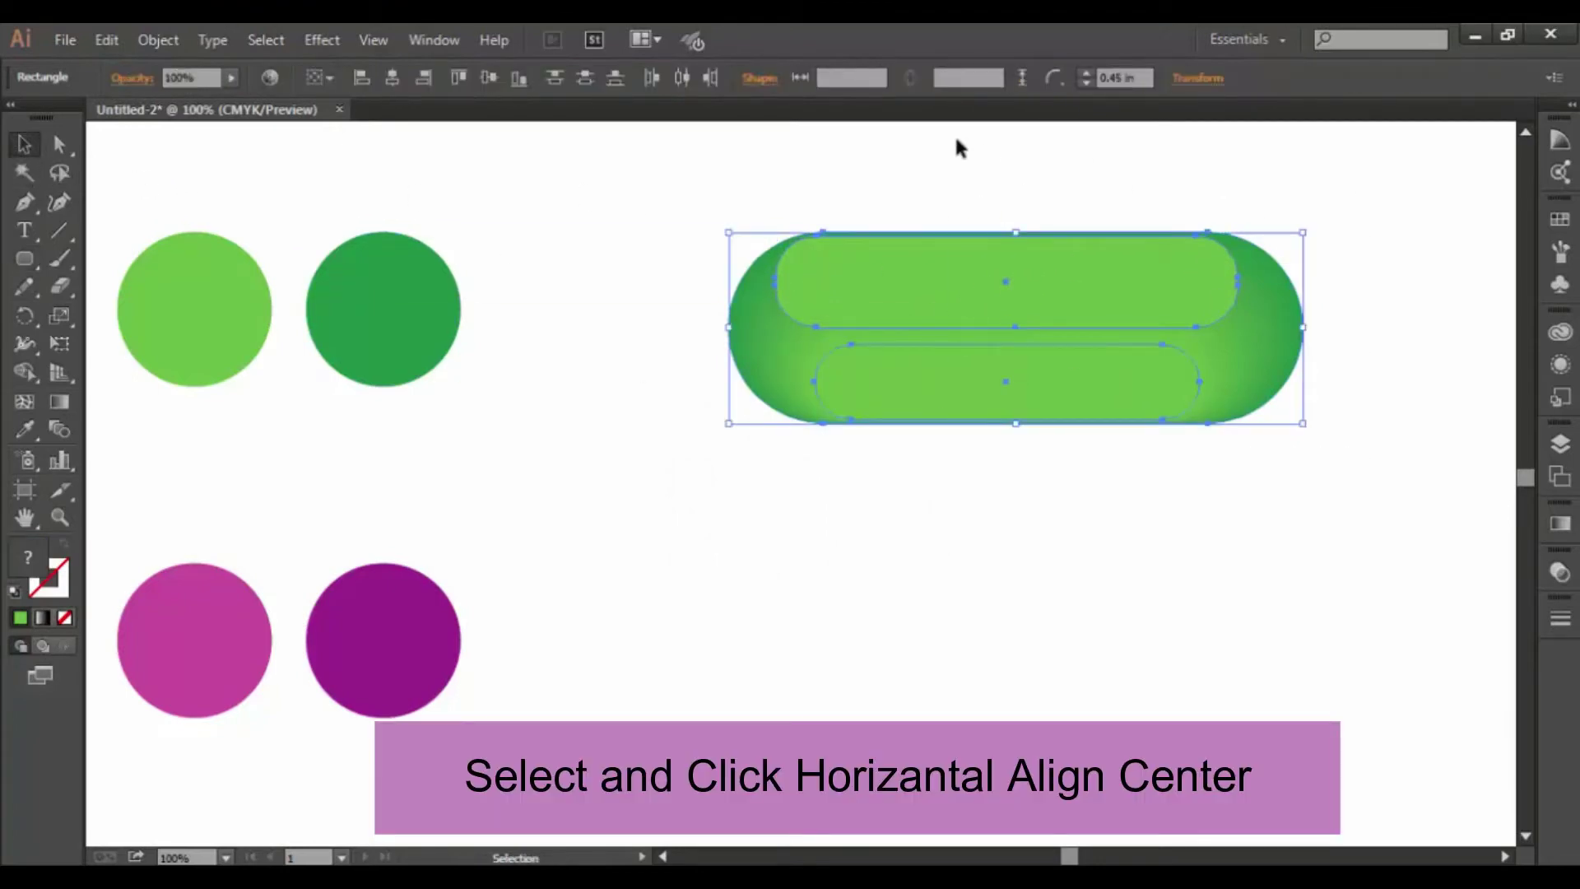
{"action": "left_click", "coordinate": [397, 79]}
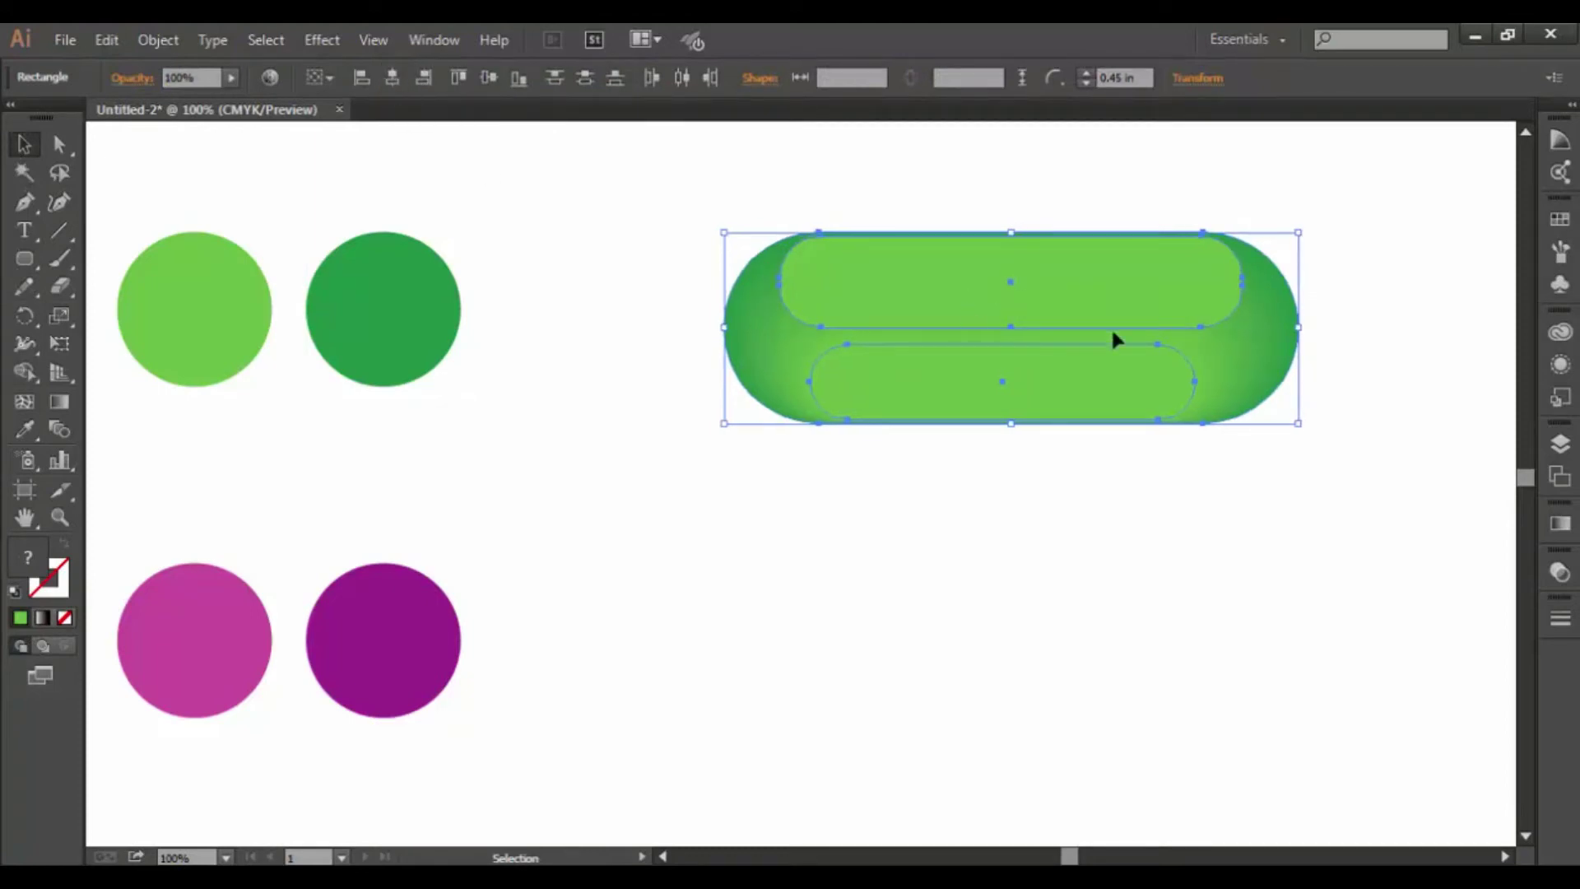
{"action": "left_click", "coordinate": [1401, 303]}
{"action": "left_click", "coordinate": [1206, 303]}
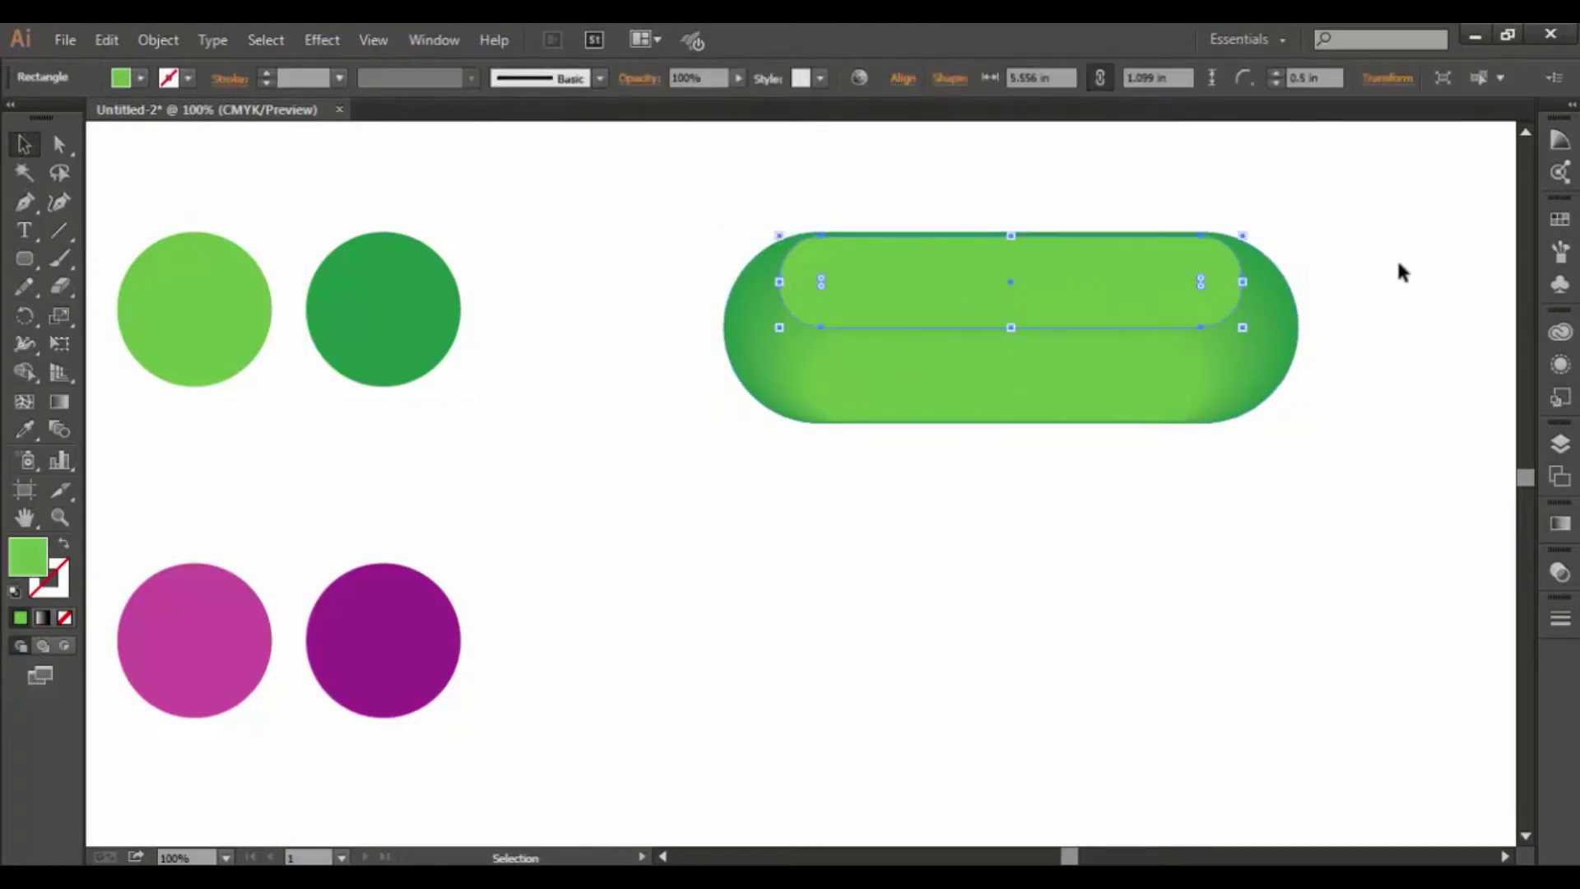
{"action": "left_click", "coordinate": [1560, 224]}
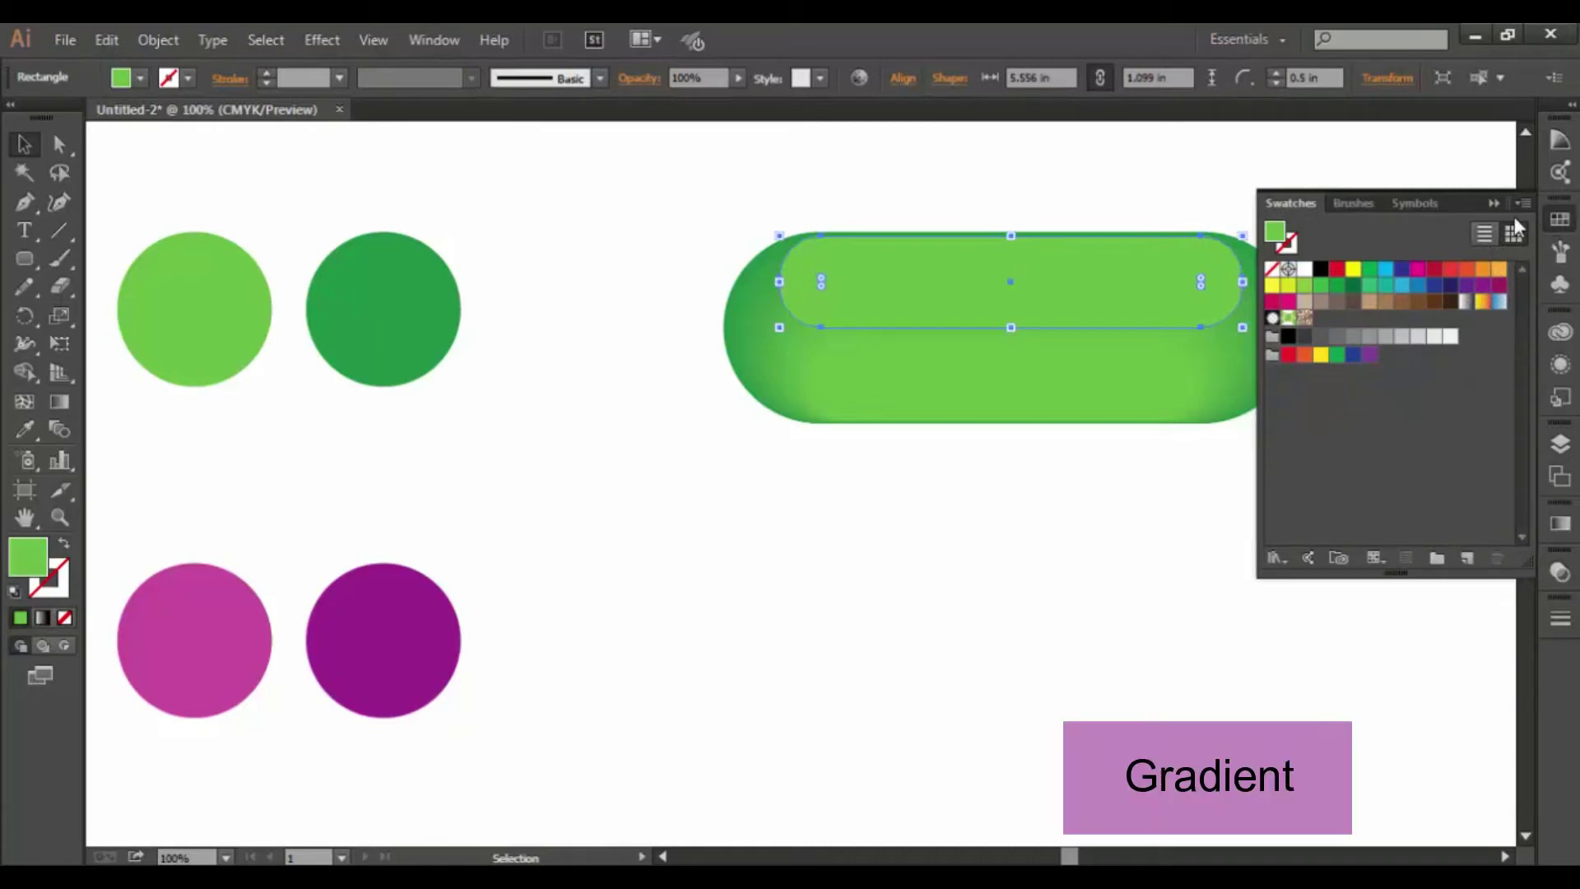
Fill the top highlight rectangle with a white-to-black linear gradient angled at -90°.
{"action": "left_click", "coordinate": [1493, 202]}
{"action": "left_click", "coordinate": [1561, 524]}
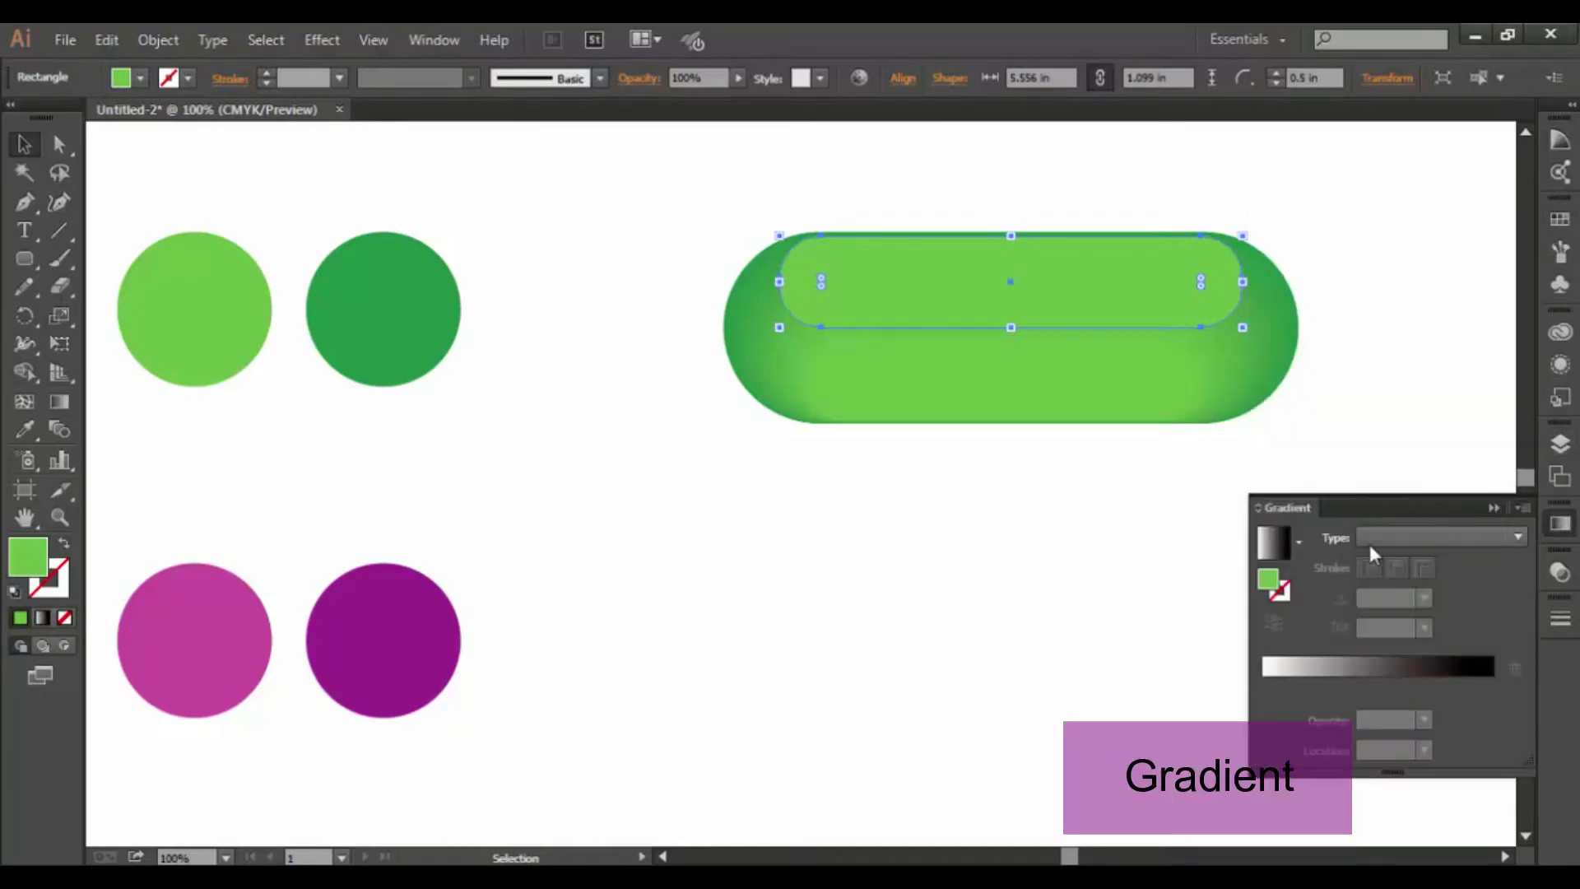
{"action": "left_click", "coordinate": [1276, 543]}
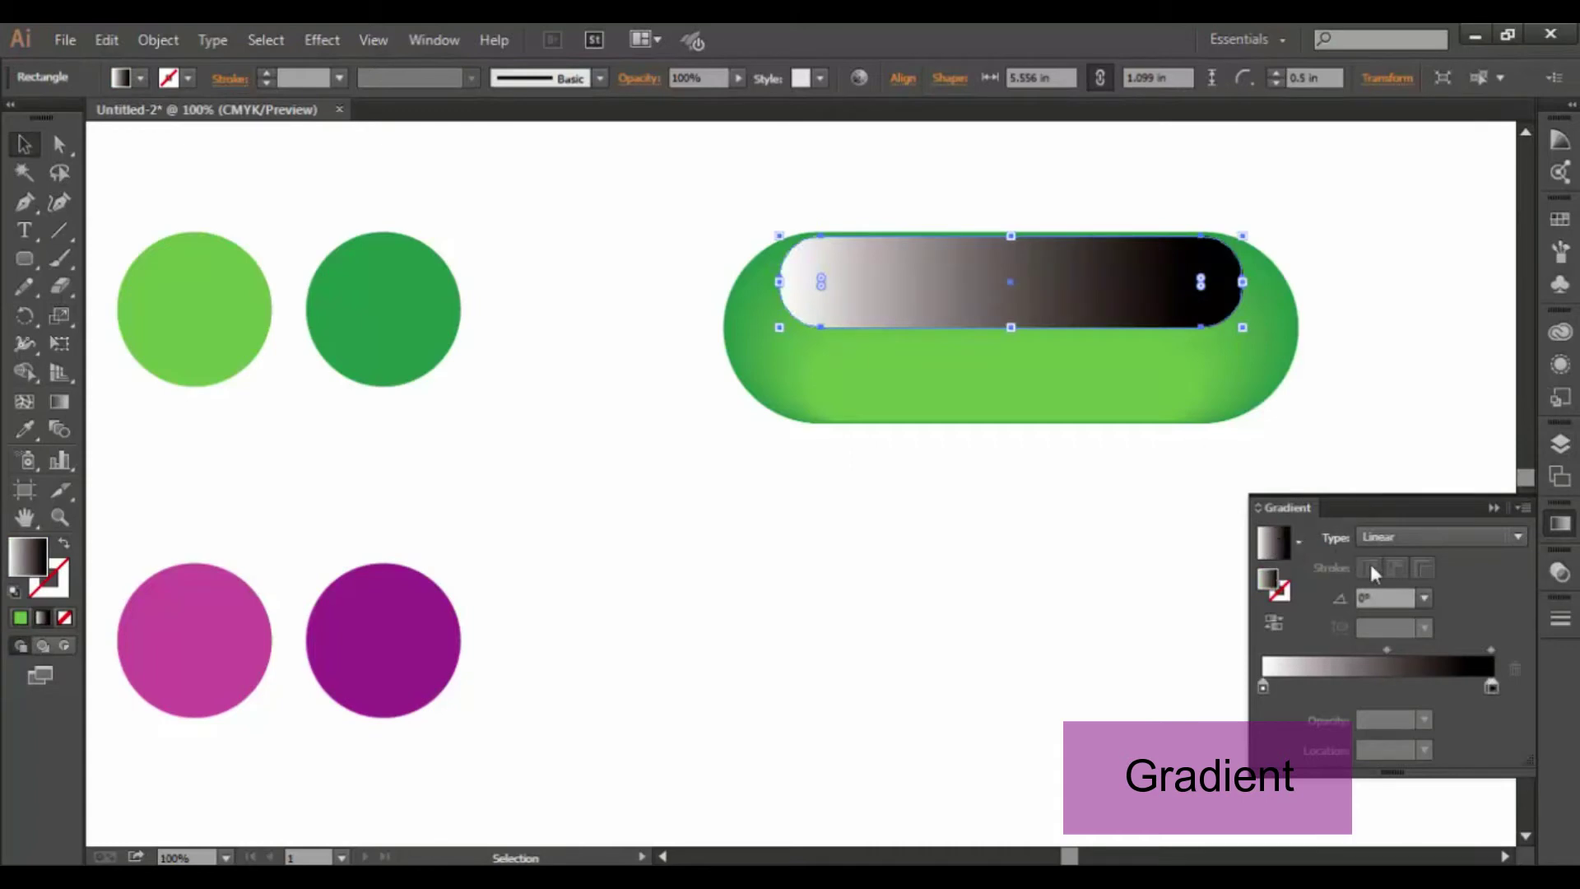
{"action": "left_click", "coordinate": [1425, 598]}
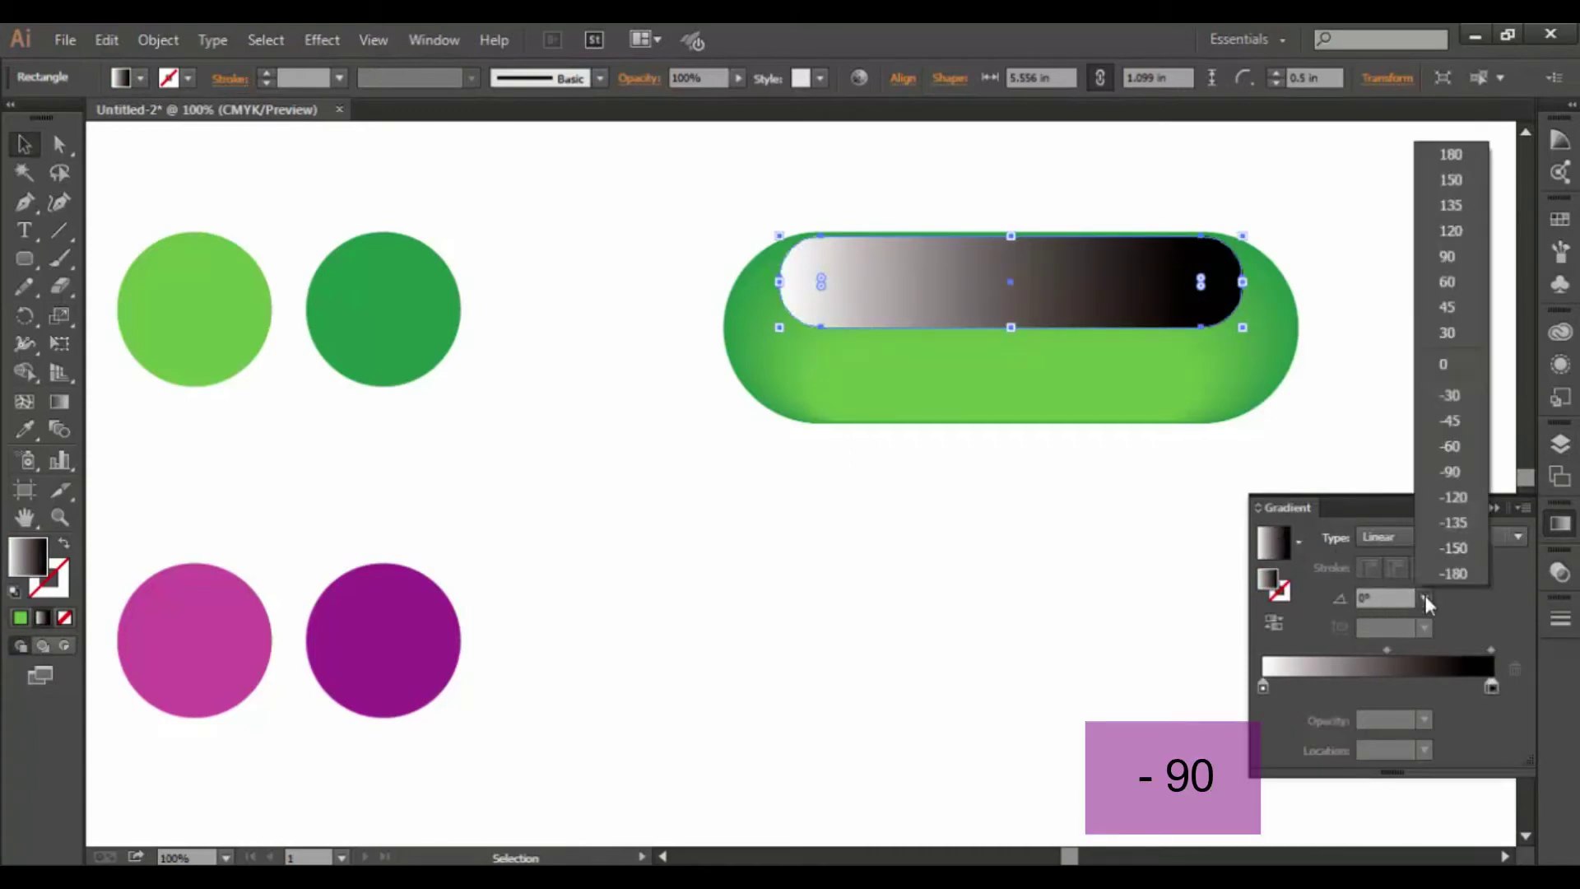
{"action": "left_click", "coordinate": [1450, 472]}
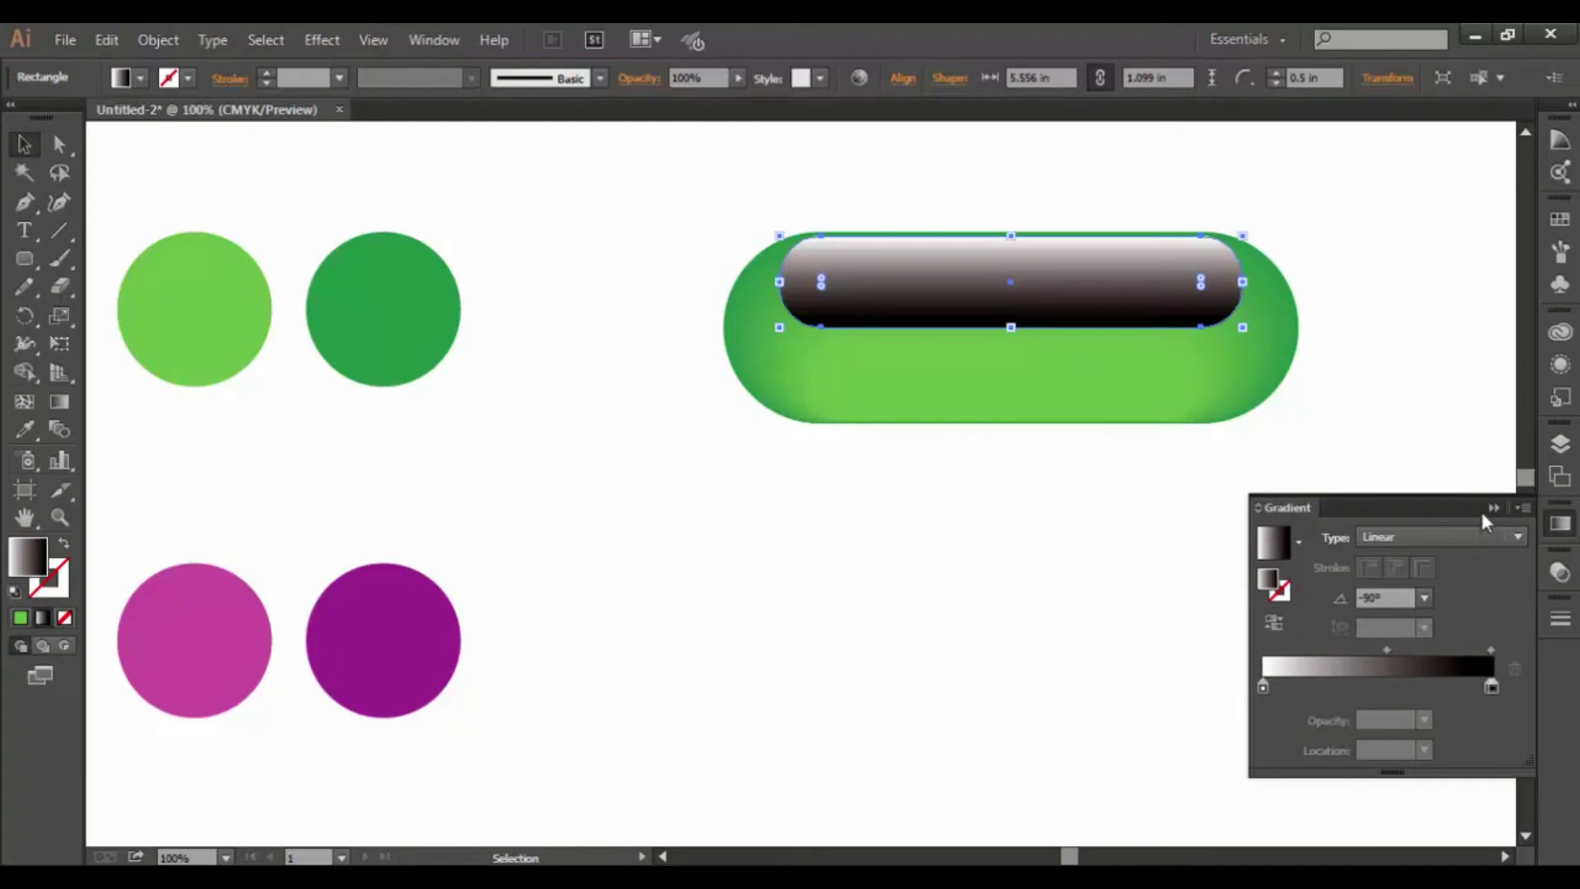
{"action": "left_click", "coordinate": [1491, 686]}
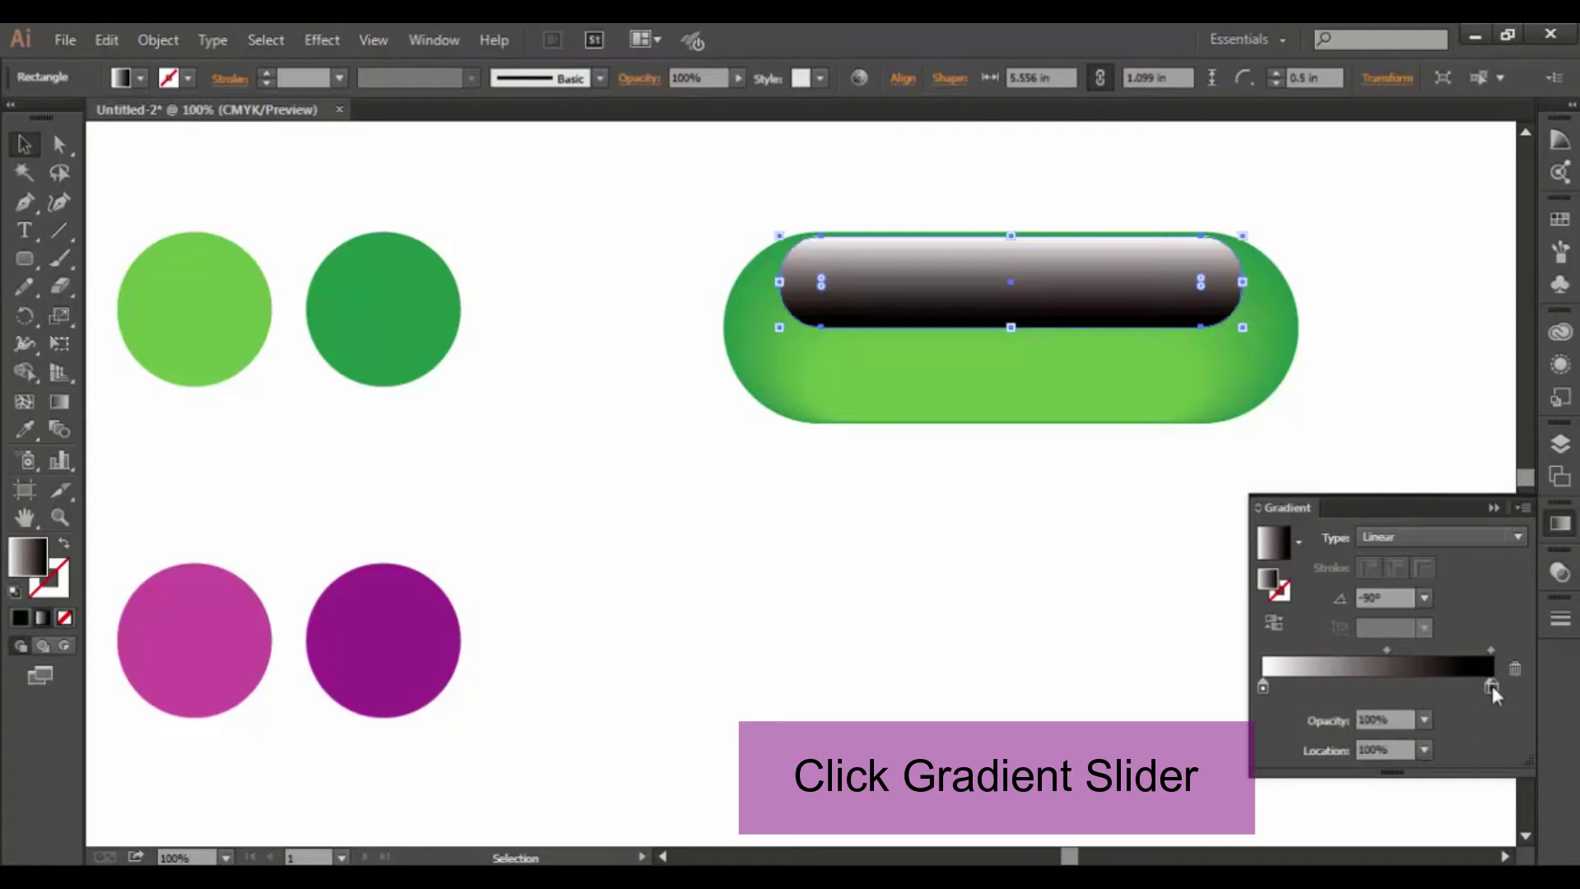
{"action": "left_click", "coordinate": [1493, 507]}
Set the gradient's black end stop to C 100, M 100, Y 100, K 100 in the Color panel.
{"action": "left_click", "coordinate": [452, 43]}
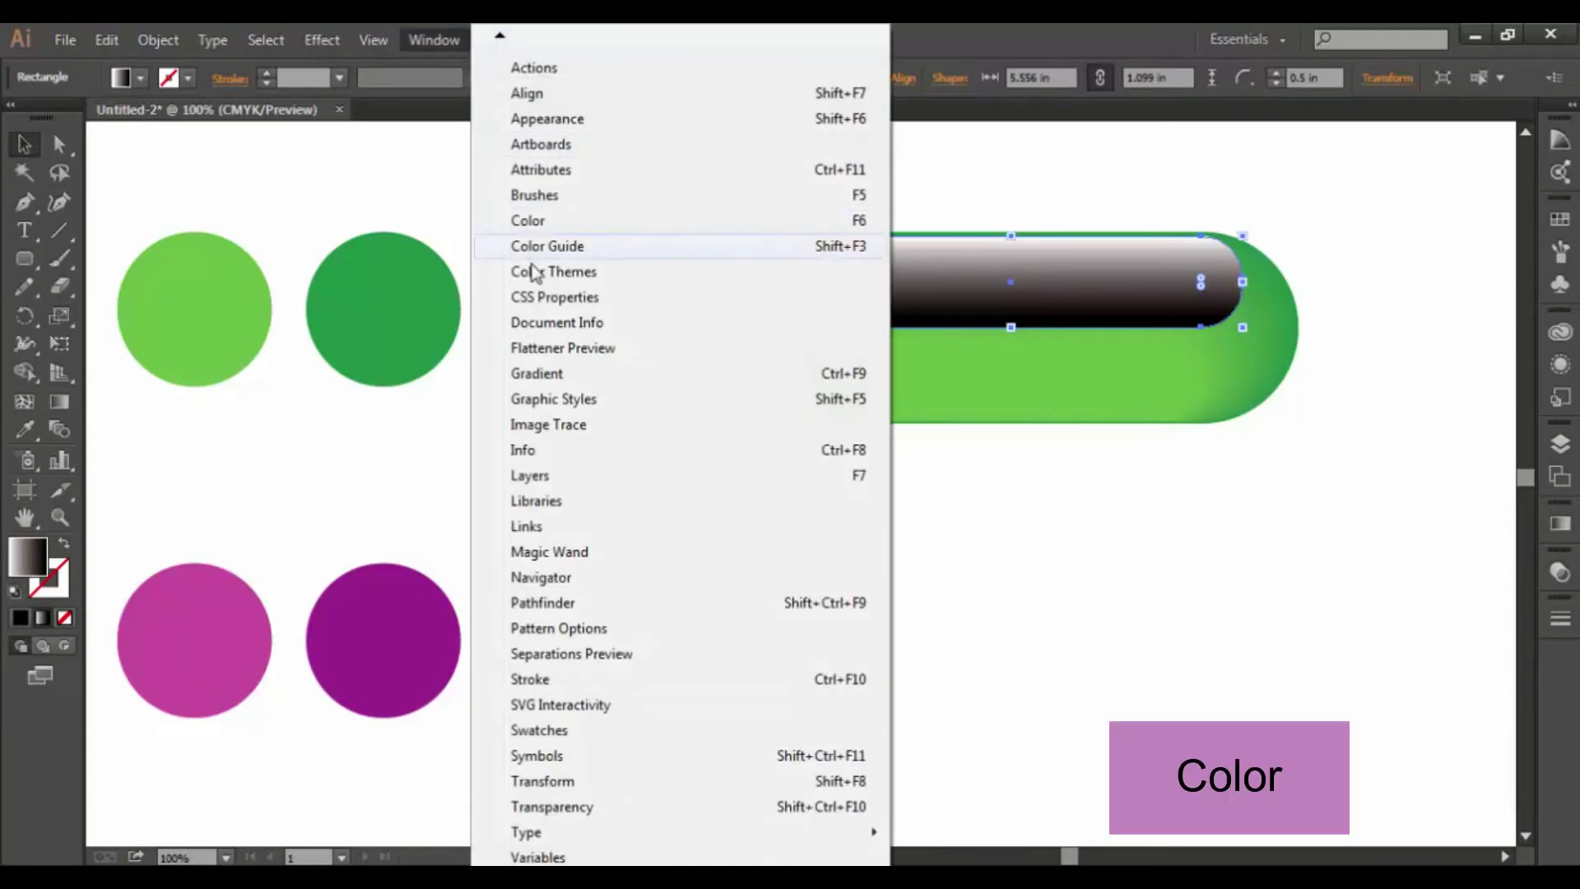
{"action": "left_click", "coordinate": [530, 220]}
{"action": "left_click_drag", "start_coordinate": [1323, 165], "coordinate": [1396, 598]}
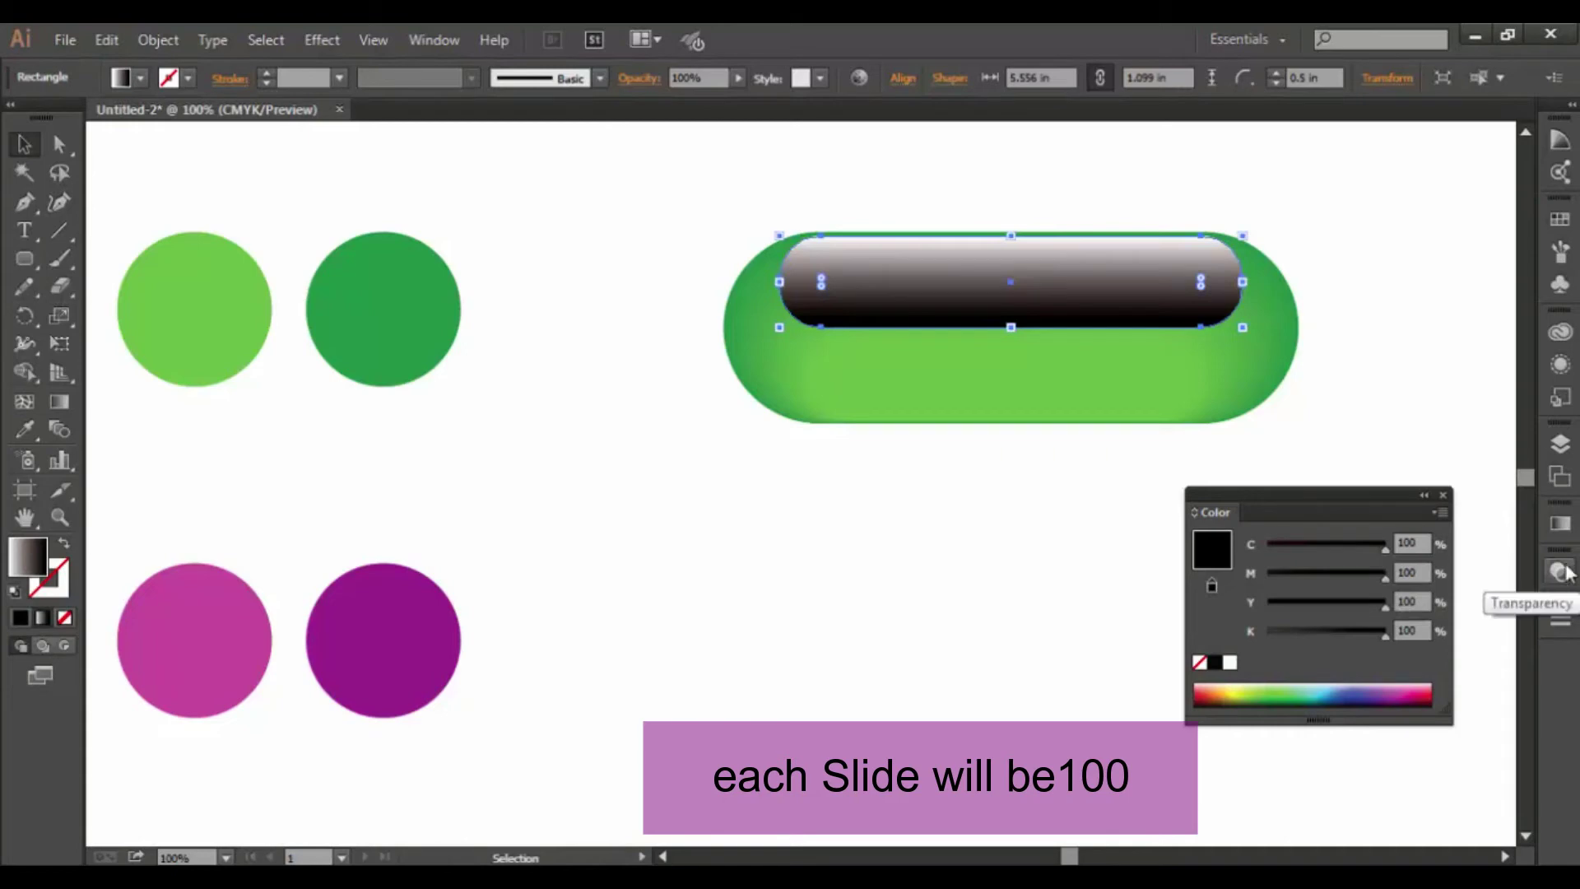
{"action": "left_click", "coordinate": [1560, 524]}
{"action": "left_click_drag", "start_coordinate": [1493, 689], "coordinate": [1473, 718]}
{"action": "left_click", "coordinate": [1493, 686]}
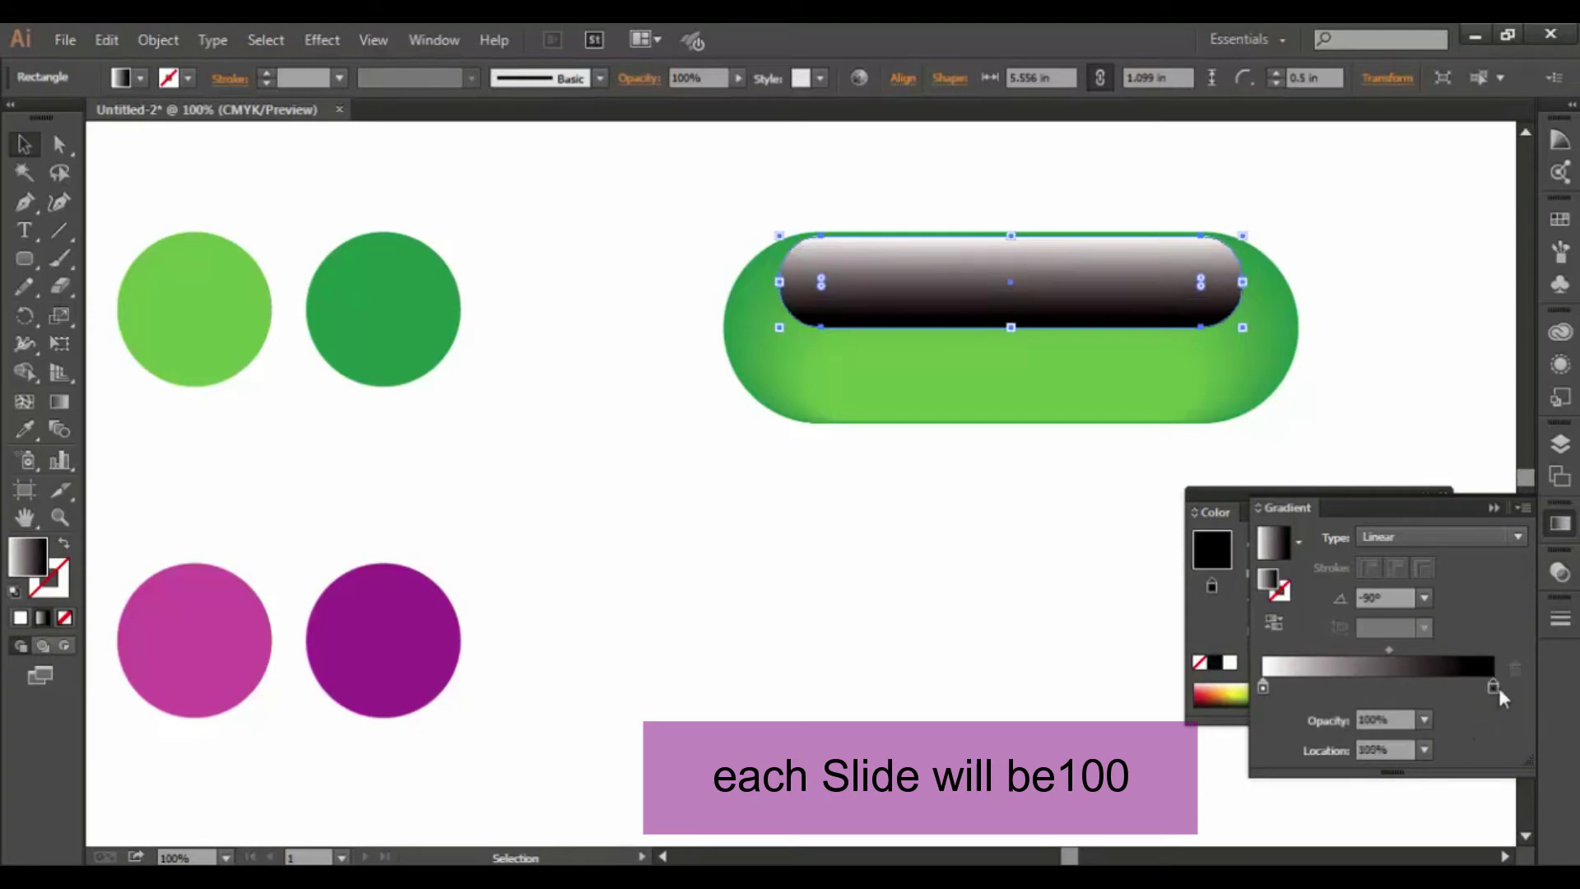
{"action": "left_click", "coordinate": [1484, 502]}
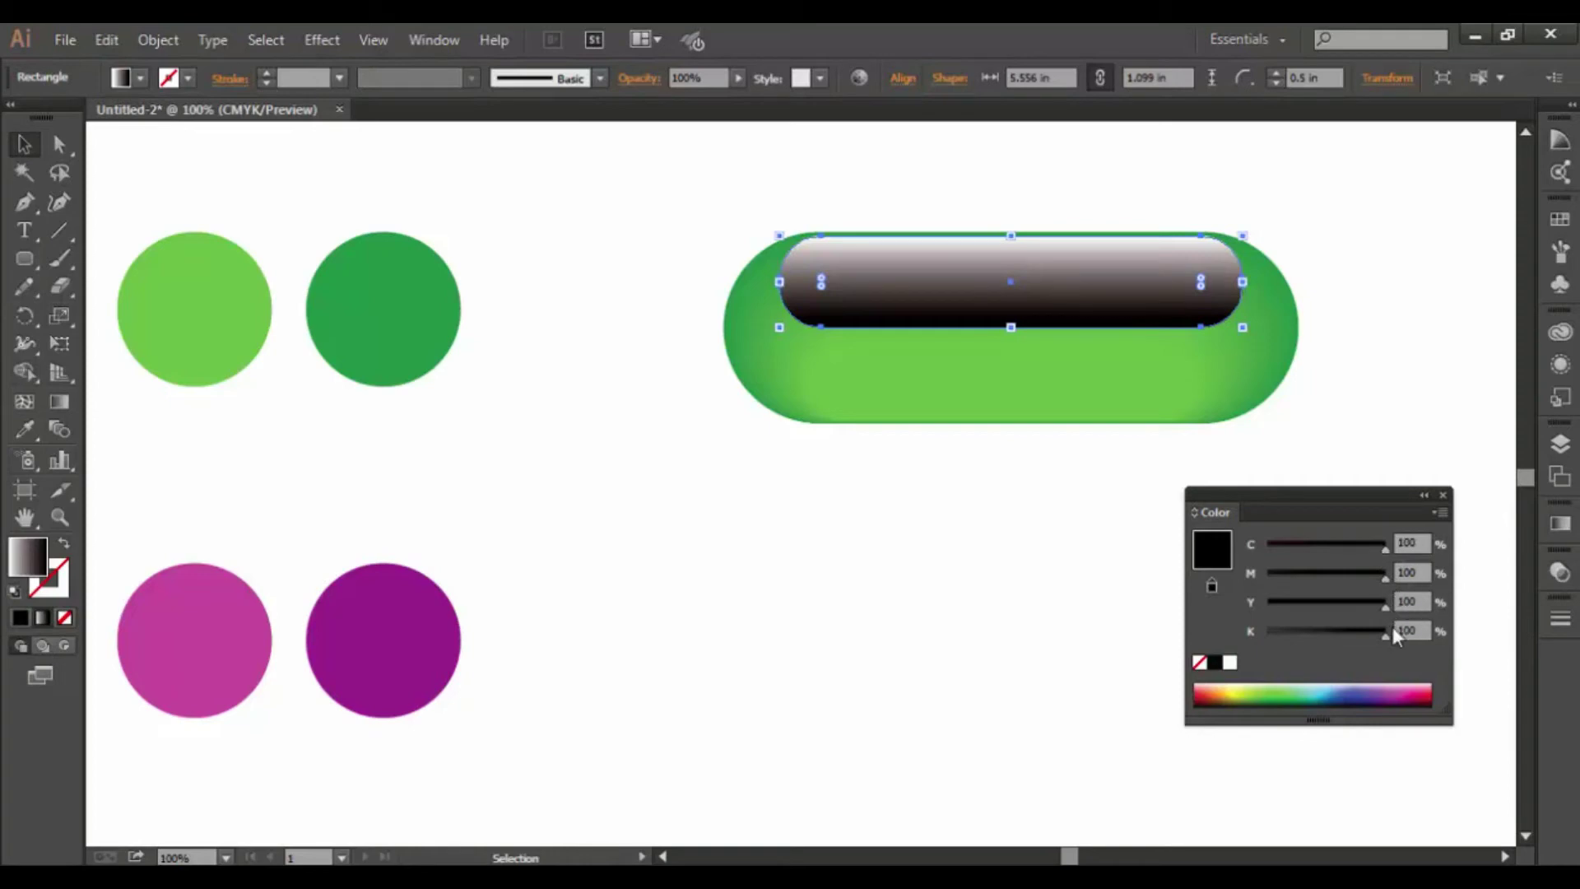
{"action": "left_click", "coordinate": [1442, 495]}
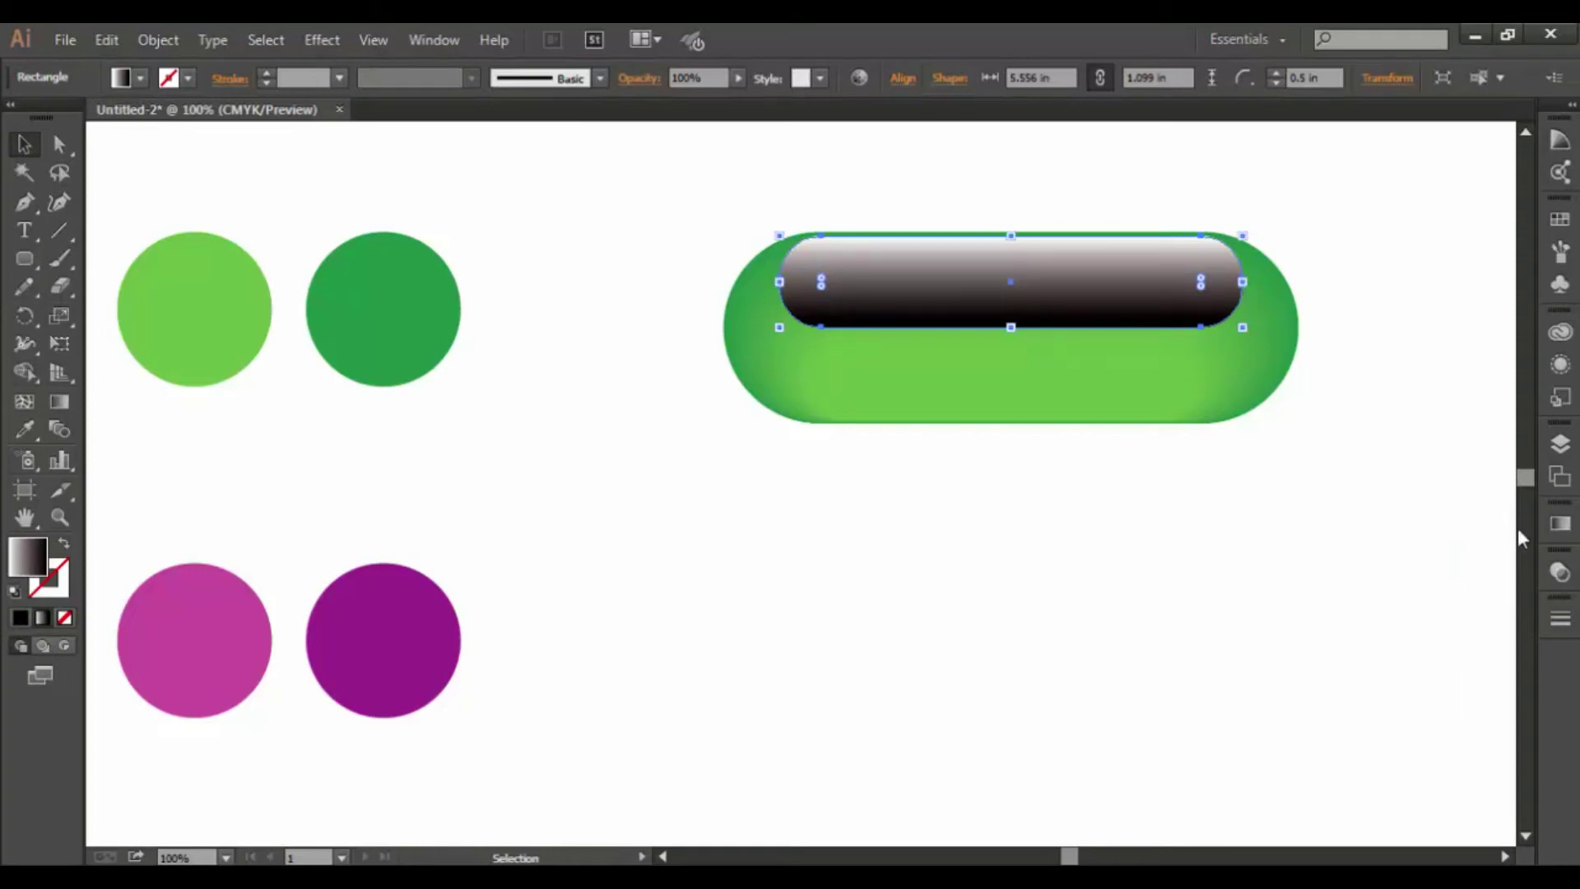
Change the highlight rectangle's blend mode from Normal to Screen in the Transparency panel.
{"action": "left_click", "coordinate": [1556, 576]}
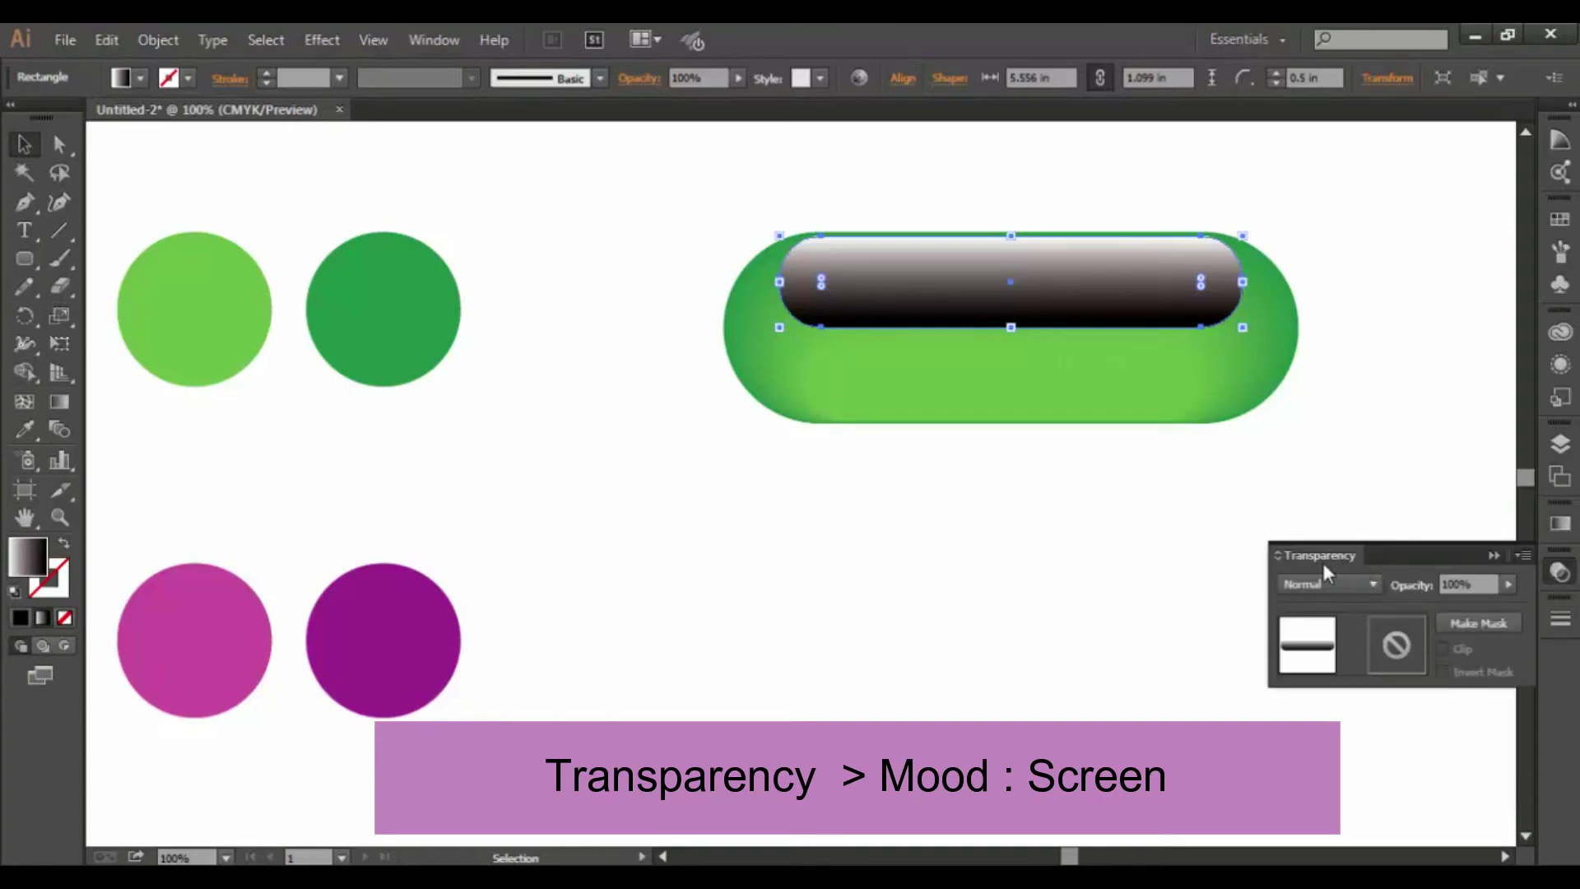
{"action": "left_click", "coordinate": [1494, 555]}
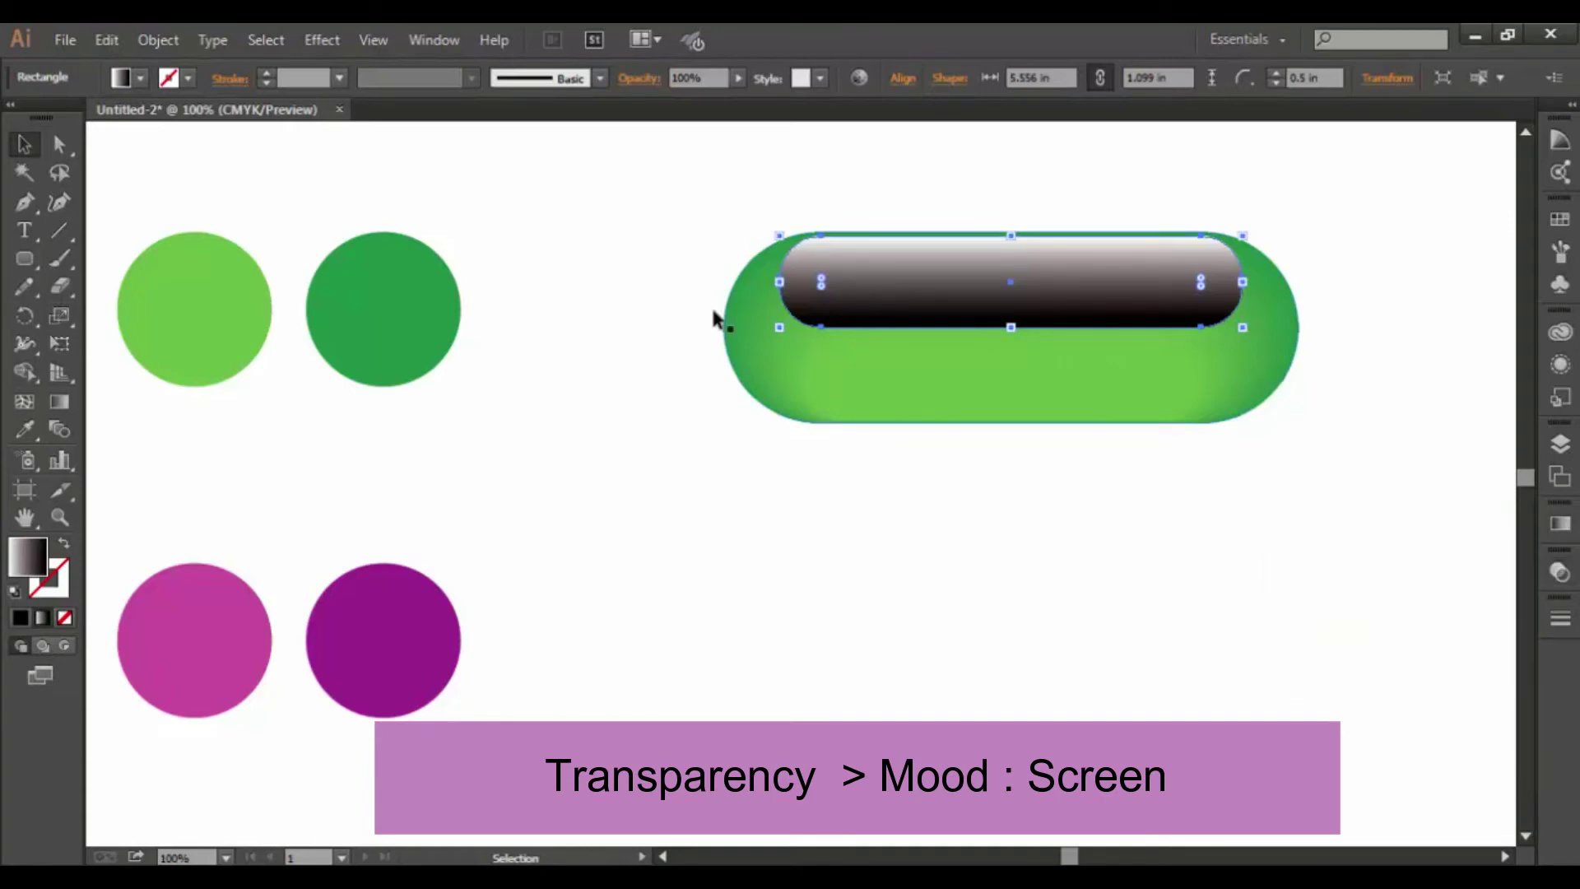
{"action": "left_click", "coordinate": [446, 37]}
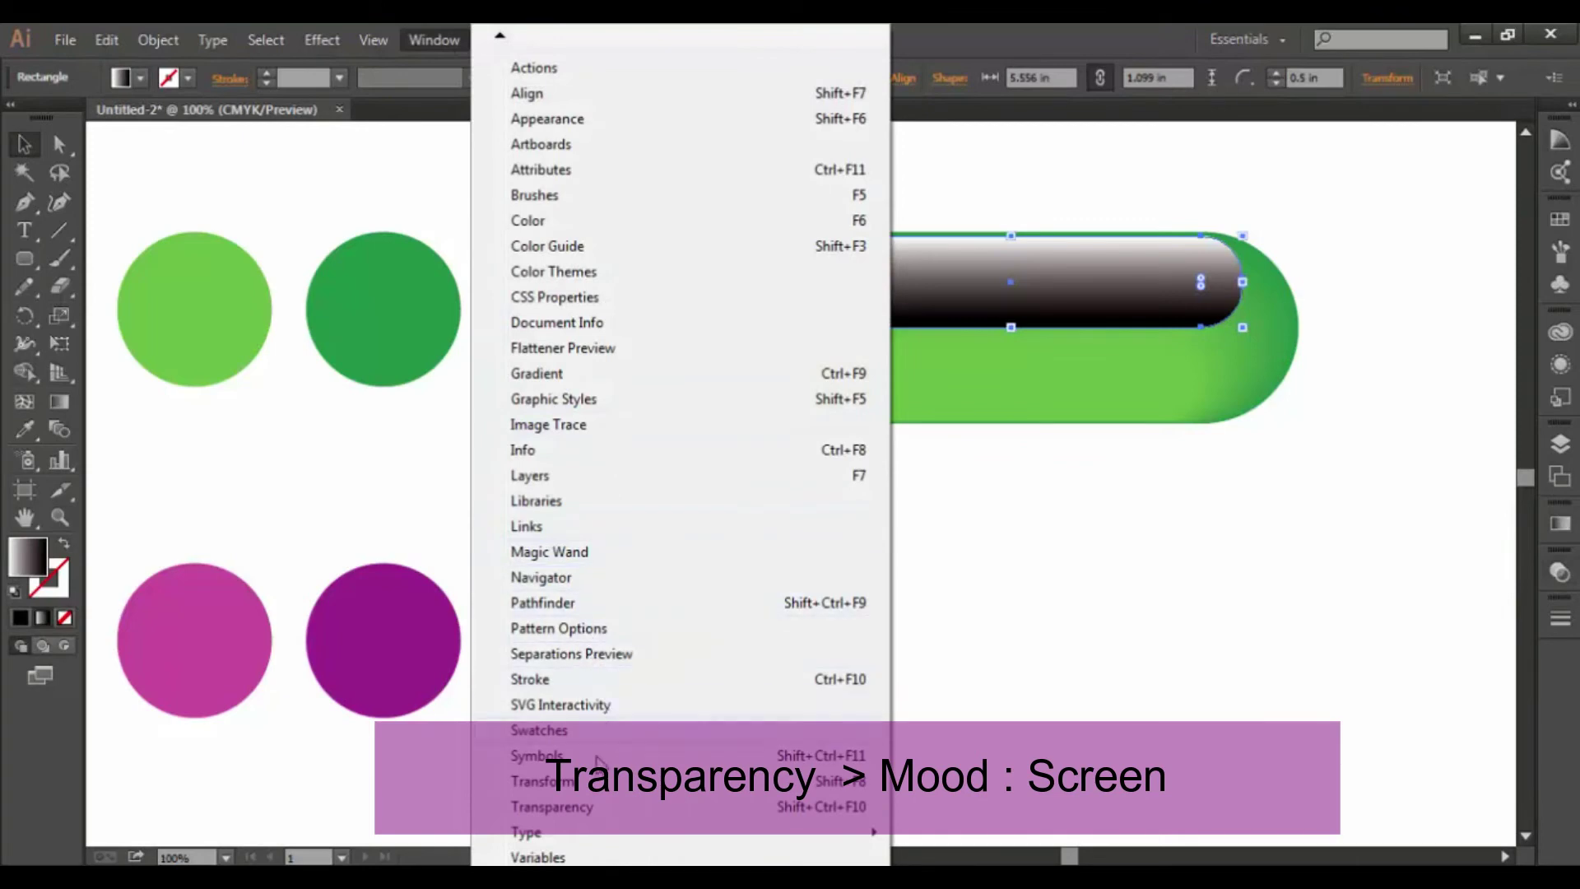
{"action": "left_click", "coordinate": [597, 808]}
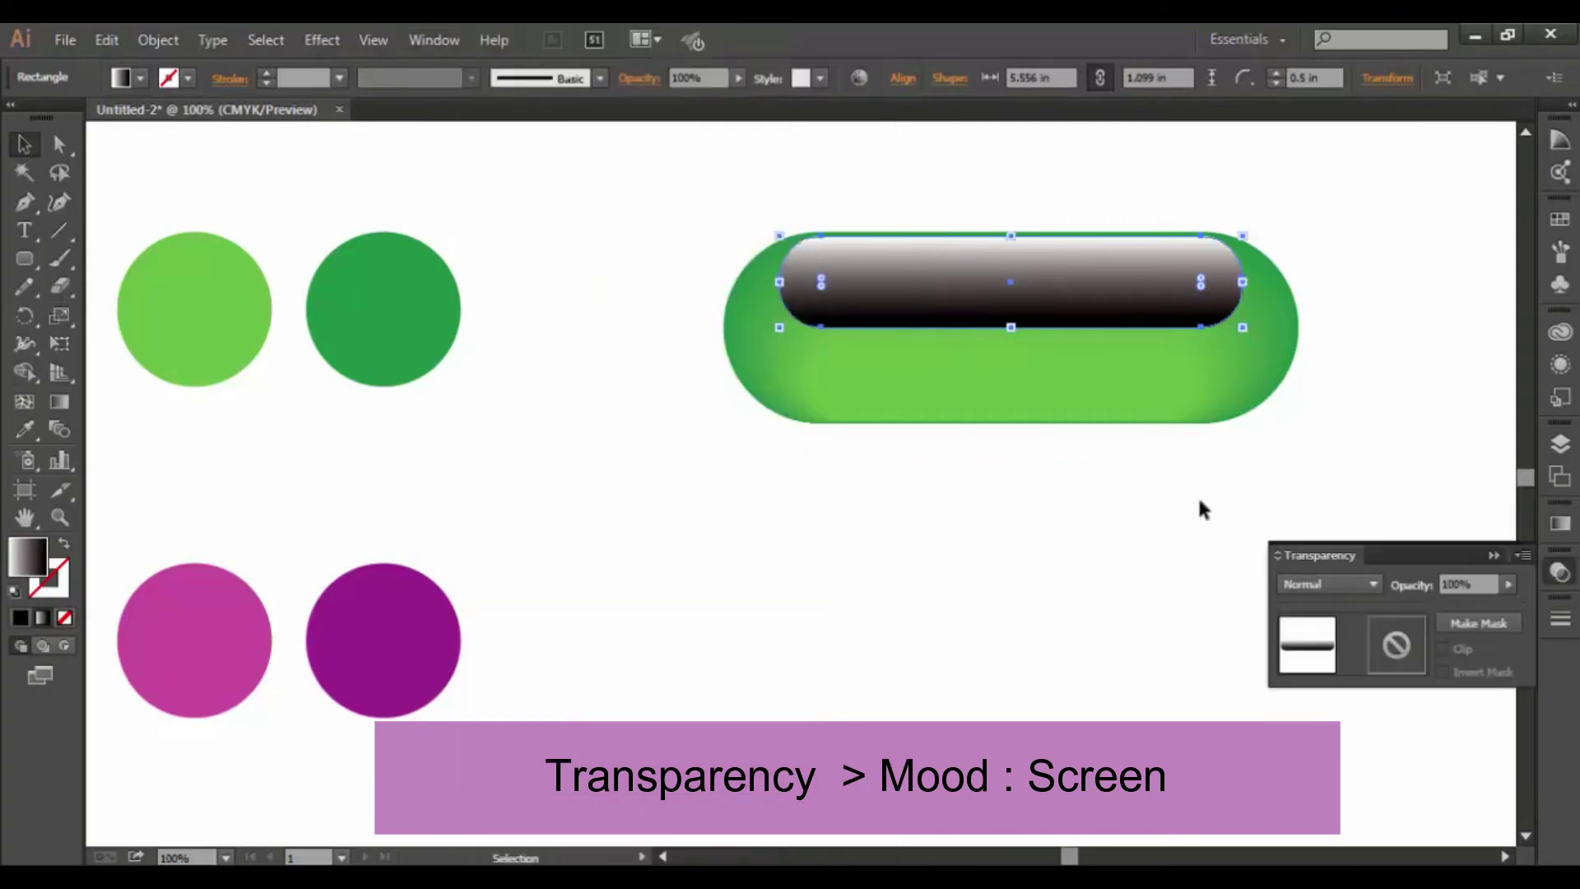
{"action": "left_click", "coordinate": [1374, 585]}
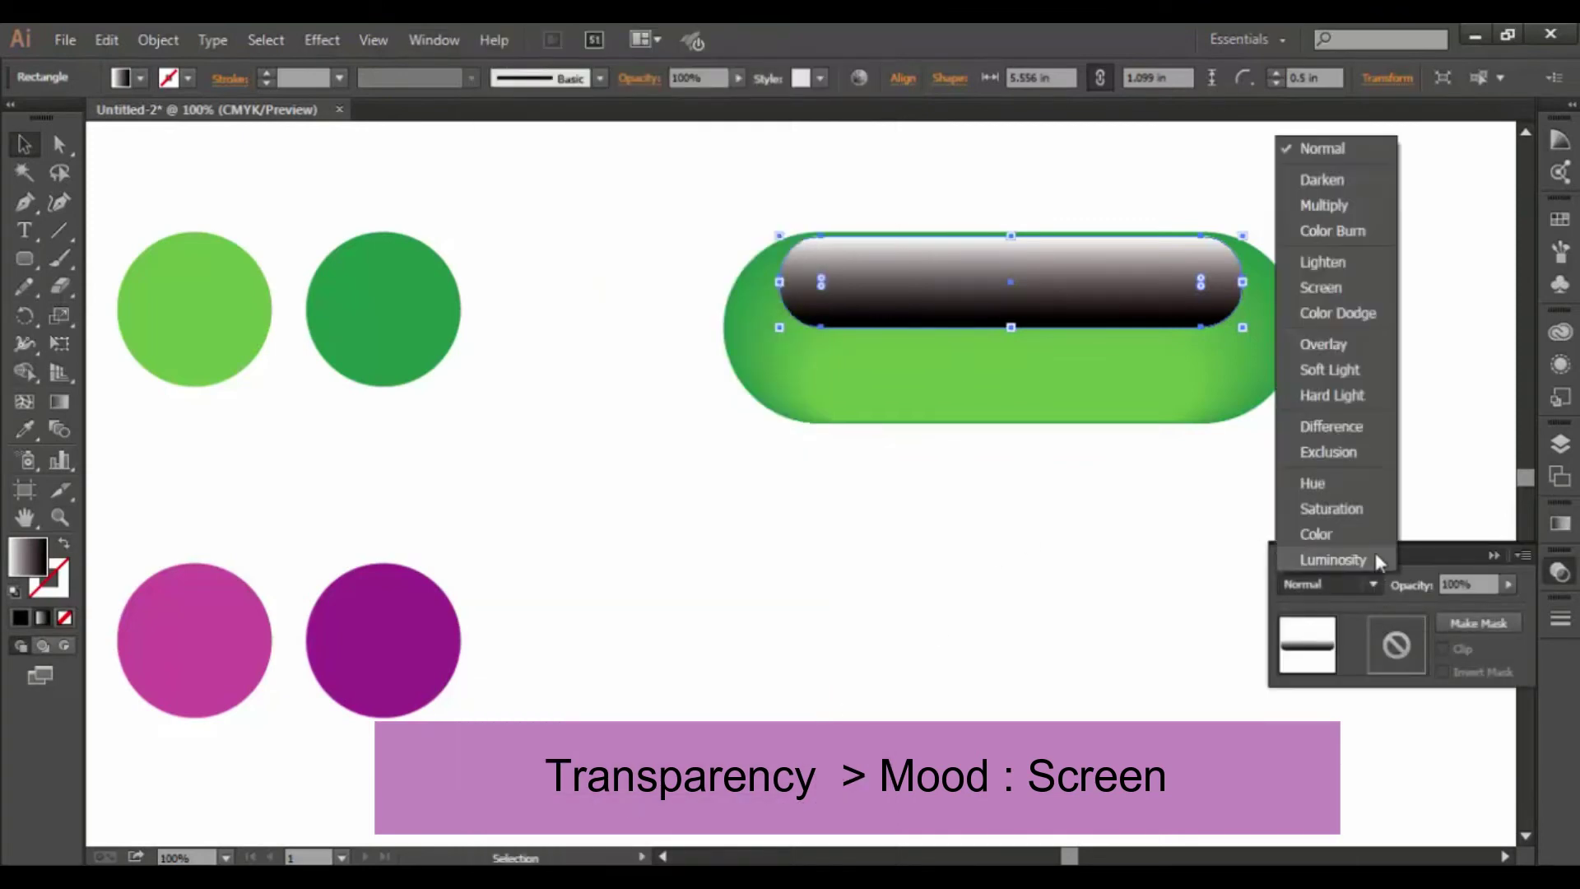
{"action": "left_click", "coordinate": [1350, 288]}
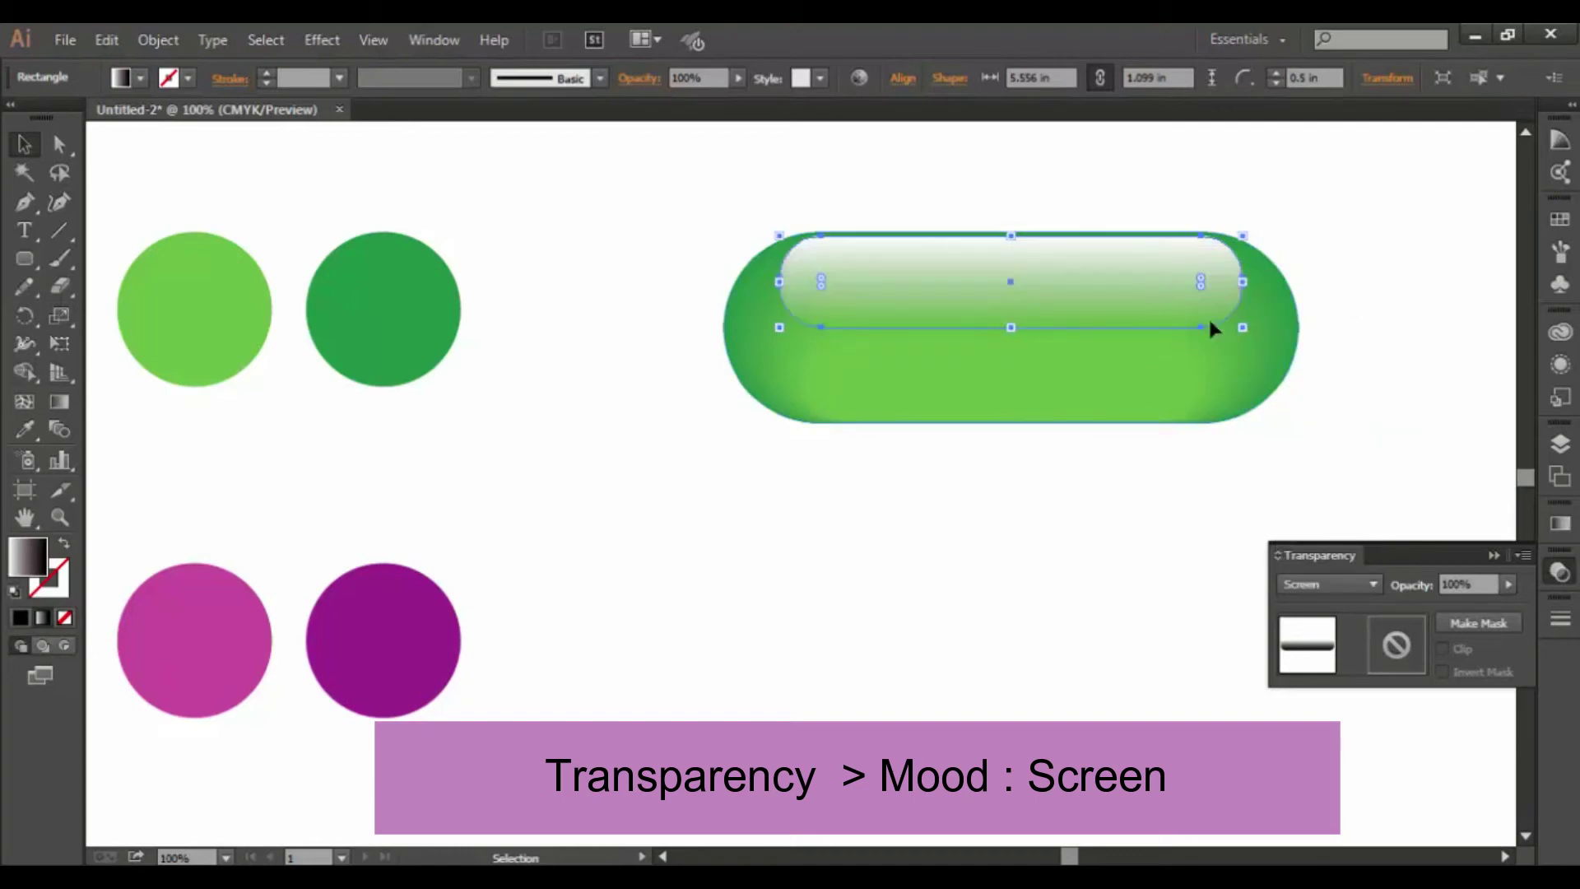
{"action": "left_click", "coordinate": [1492, 555]}
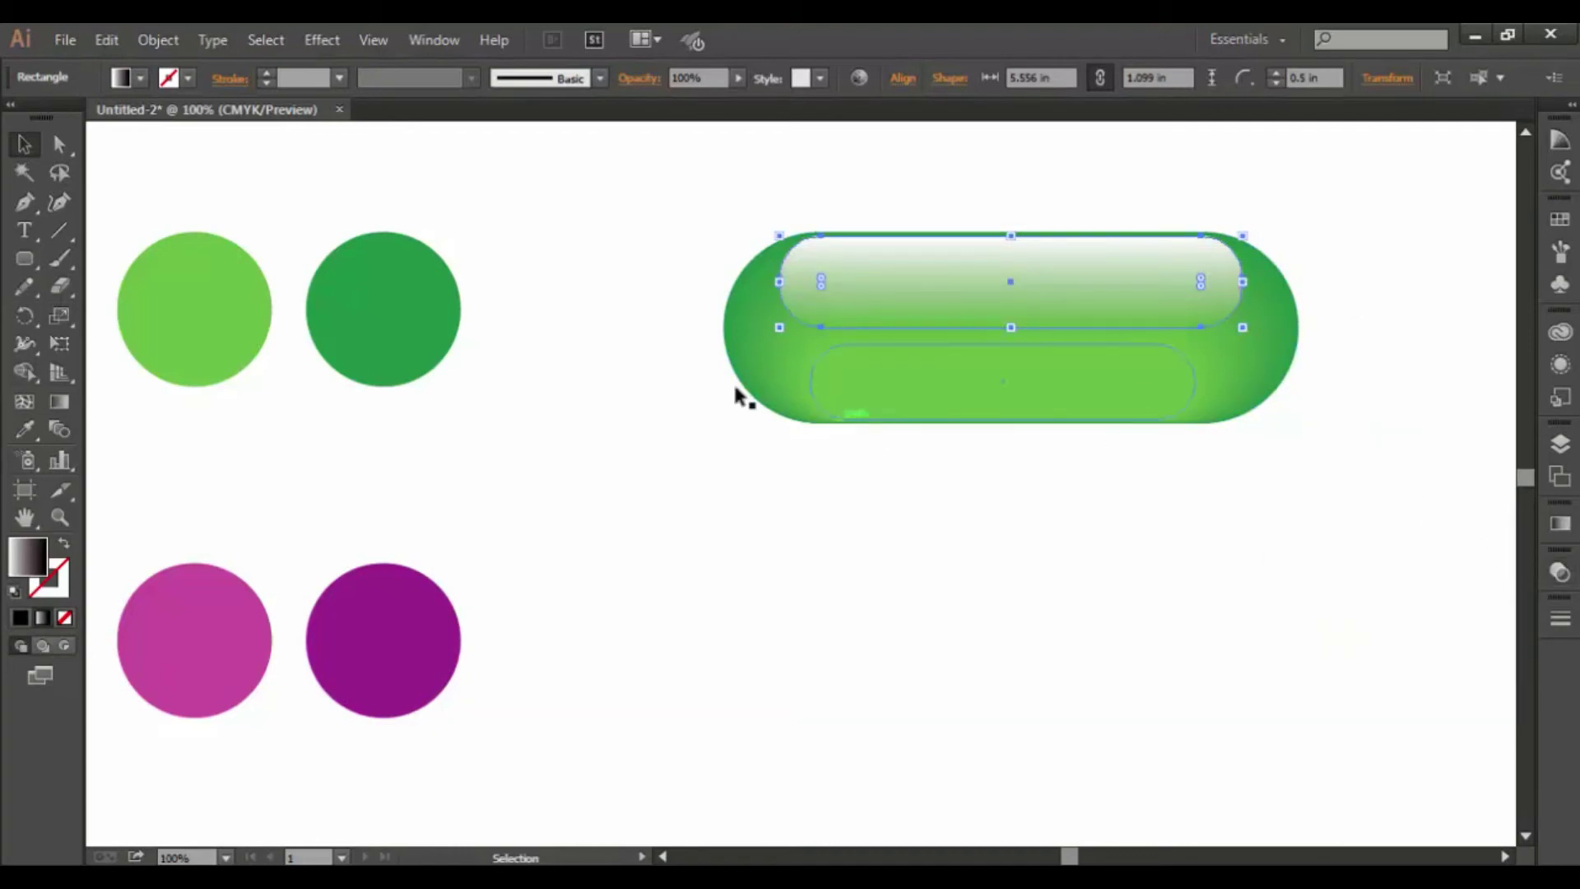
Drag the highlight's gradient stops on canvas so white fades into green sooner, then deselect.
{"action": "left_click", "coordinate": [72, 401]}
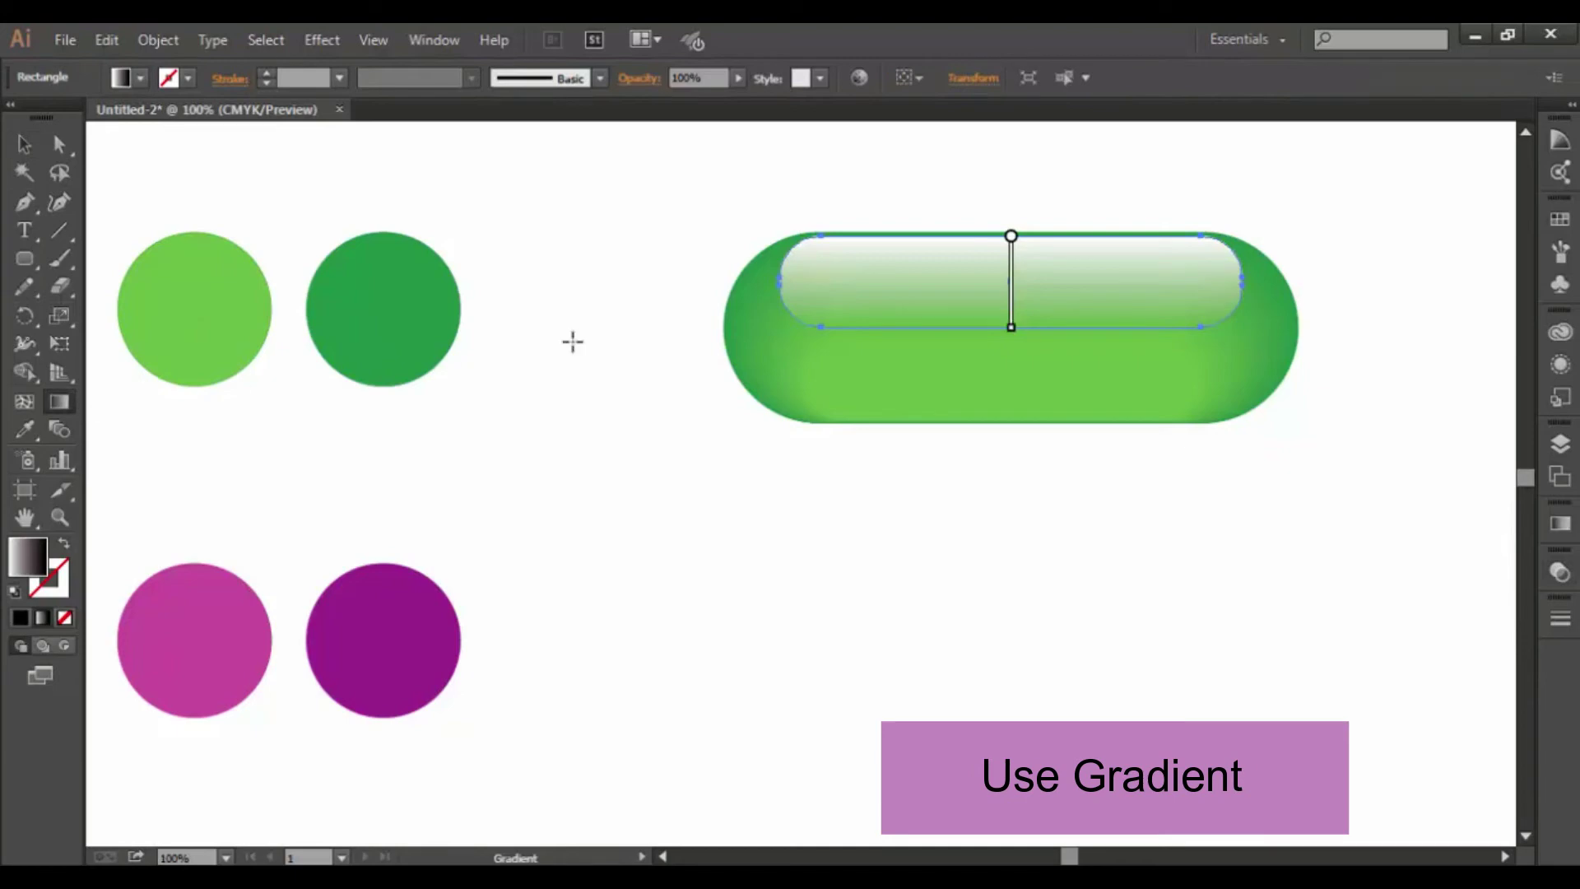
{"action": "mouse_move", "coordinate": [1018, 329]}
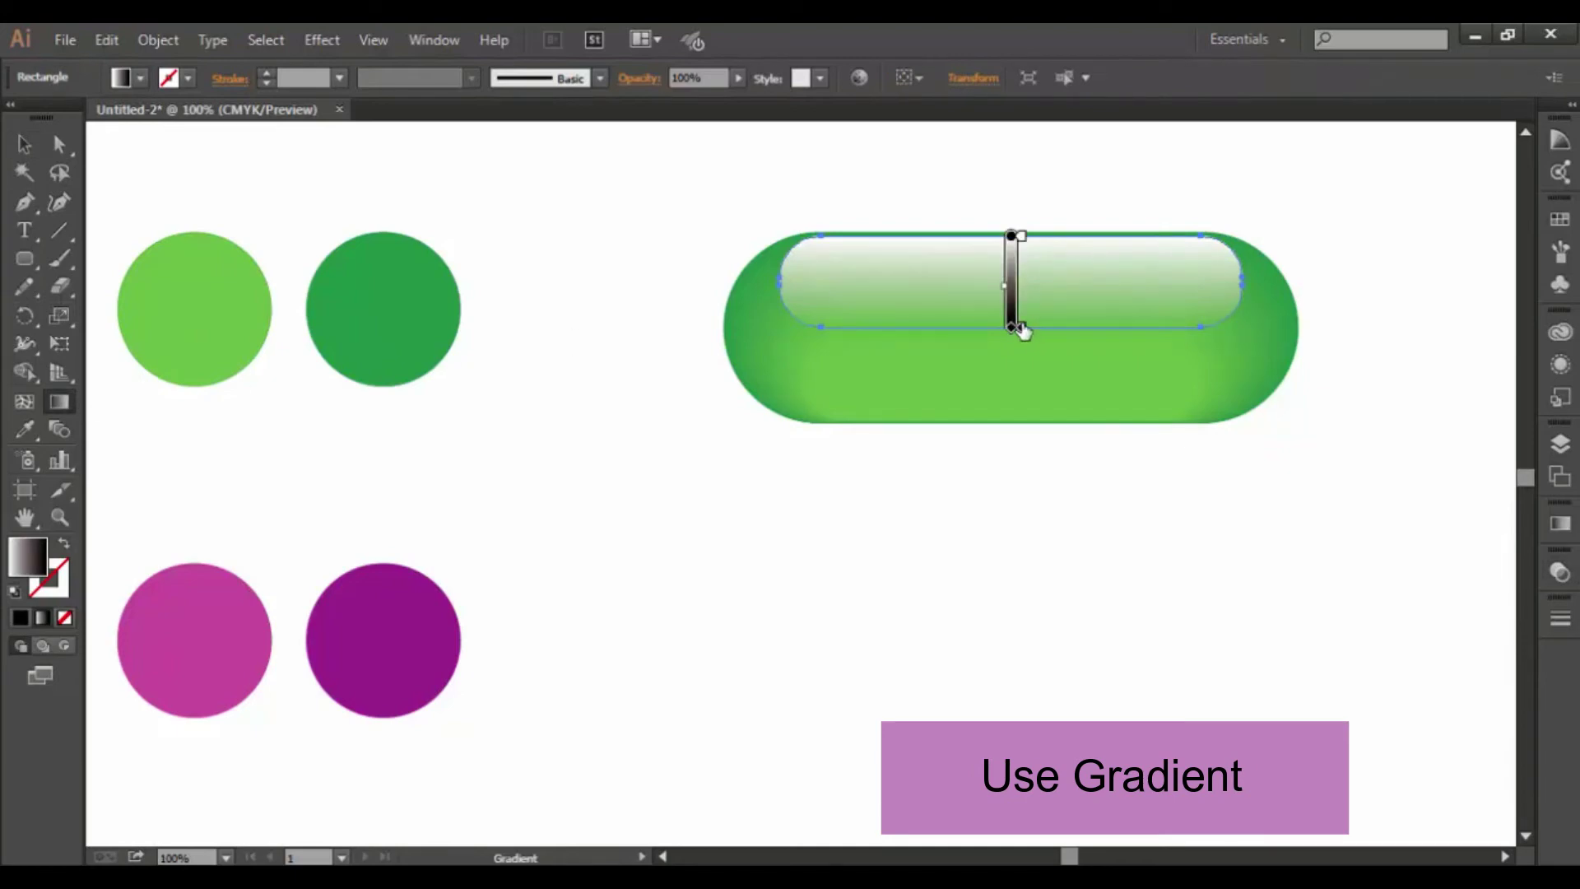
{"action": "left_click_drag", "start_coordinate": [1021, 329], "coordinate": [1022, 310]}
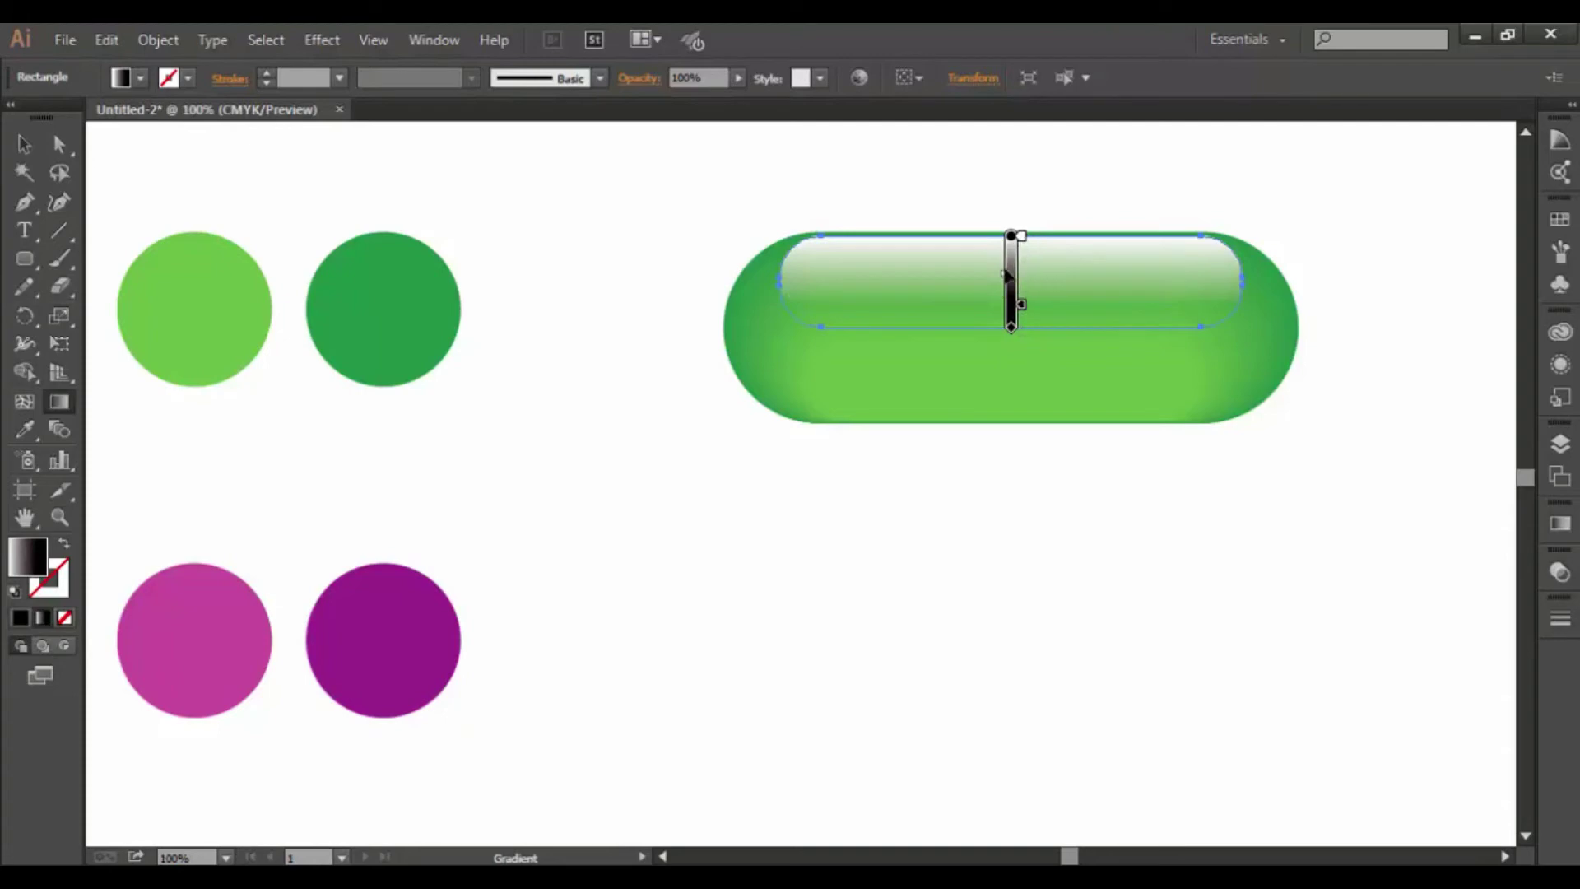
{"action": "left_click_drag", "start_coordinate": [1000, 272], "coordinate": [1011, 234]}
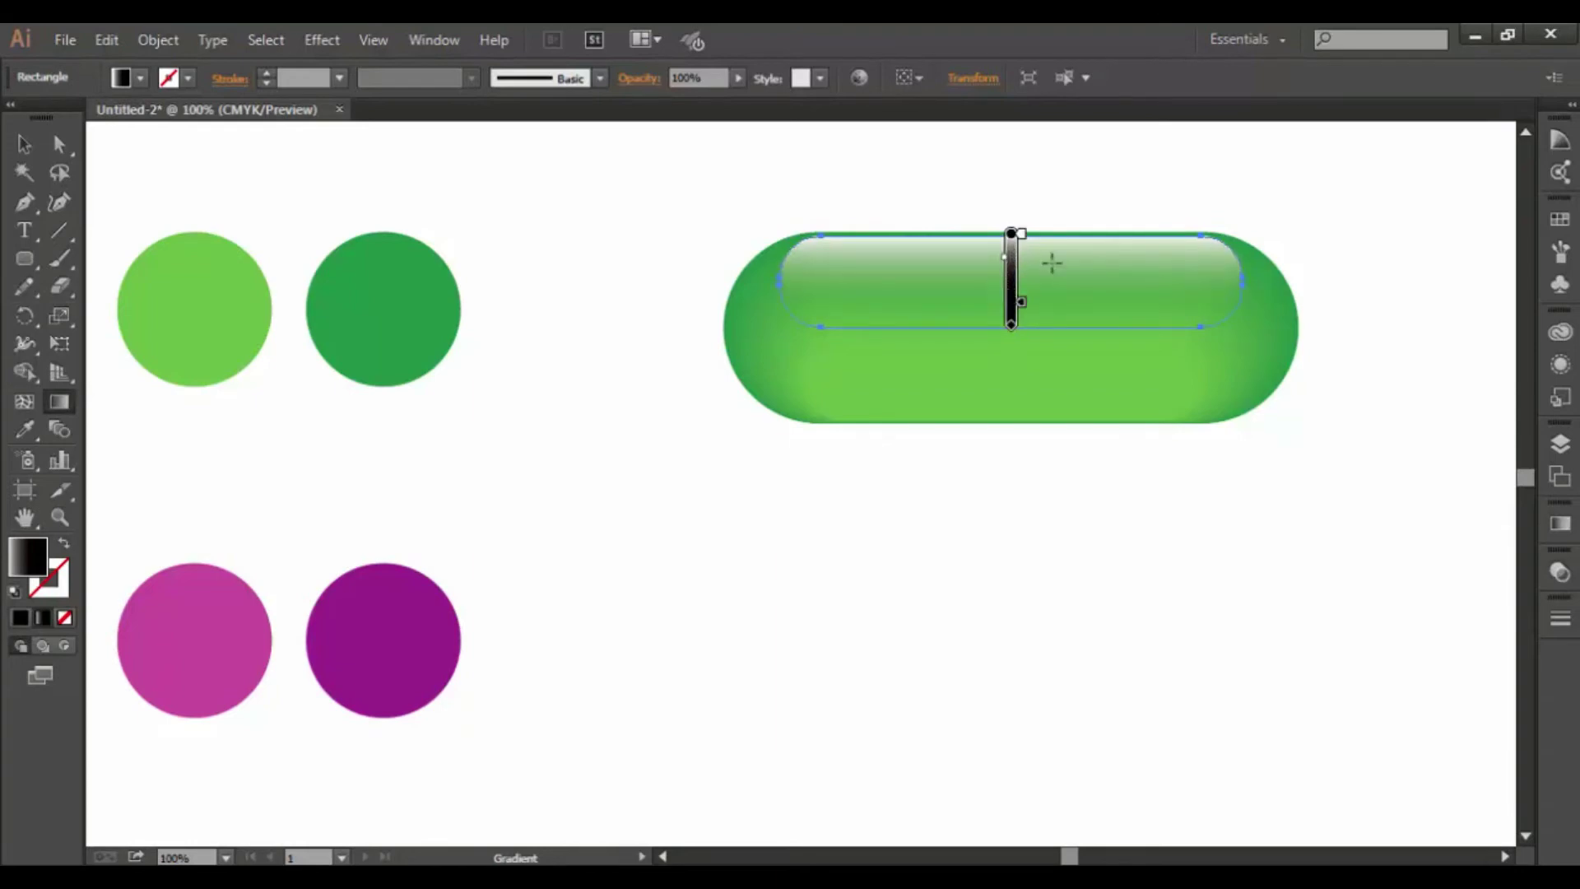
{"action": "left_click", "coordinate": [20, 147]}
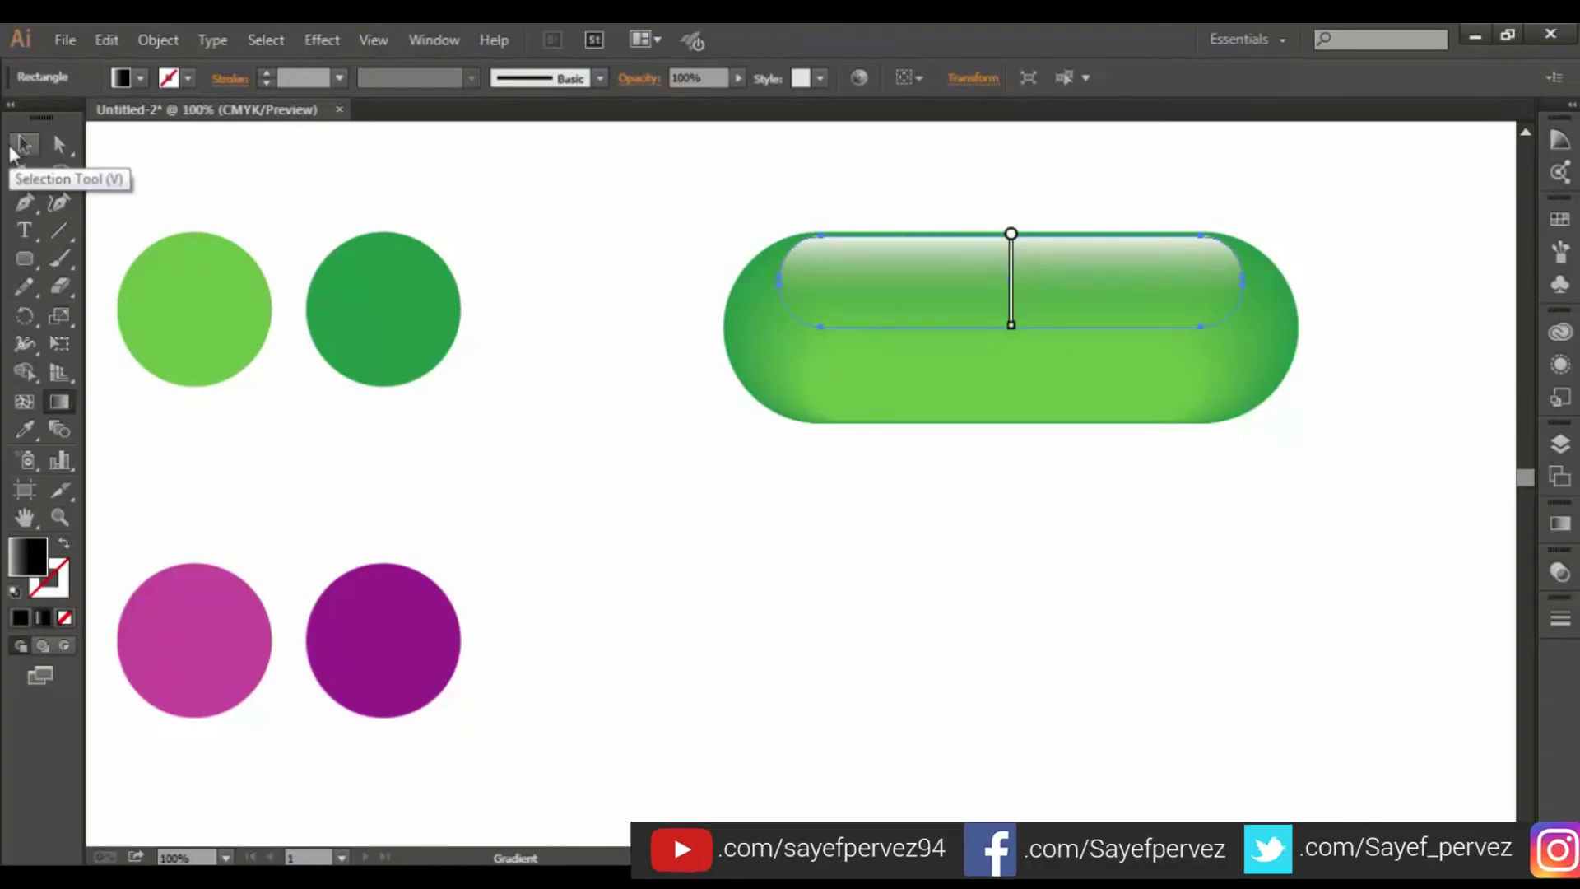
{"action": "left_click", "coordinate": [1450, 265]}
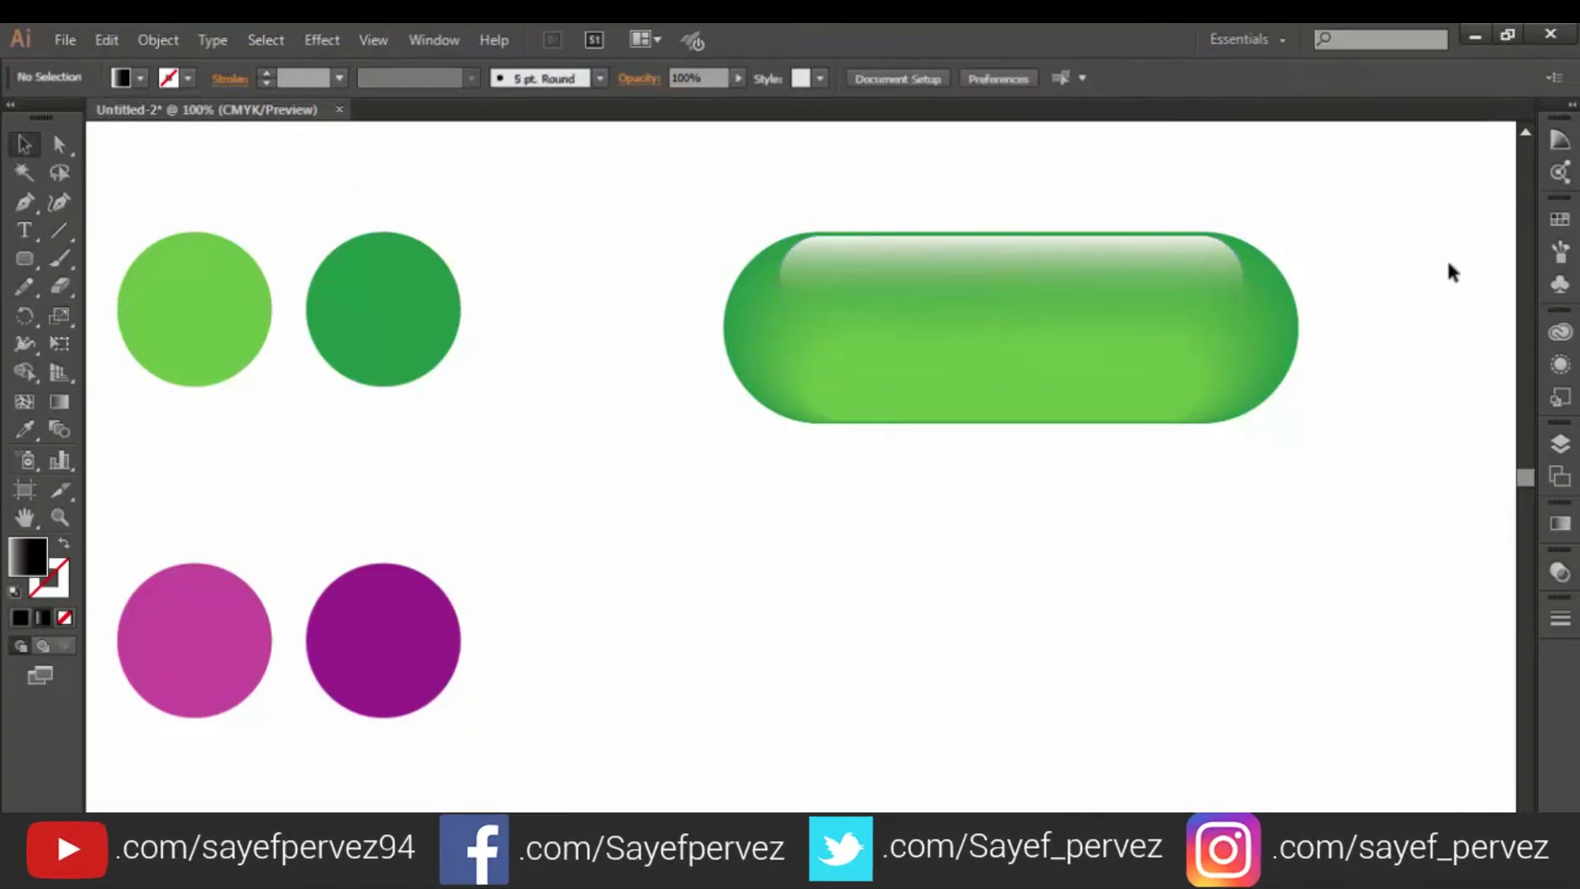
Widen the highlight rectangle from its centre to 5.752 in.
{"action": "left_click", "coordinate": [1195, 274]}
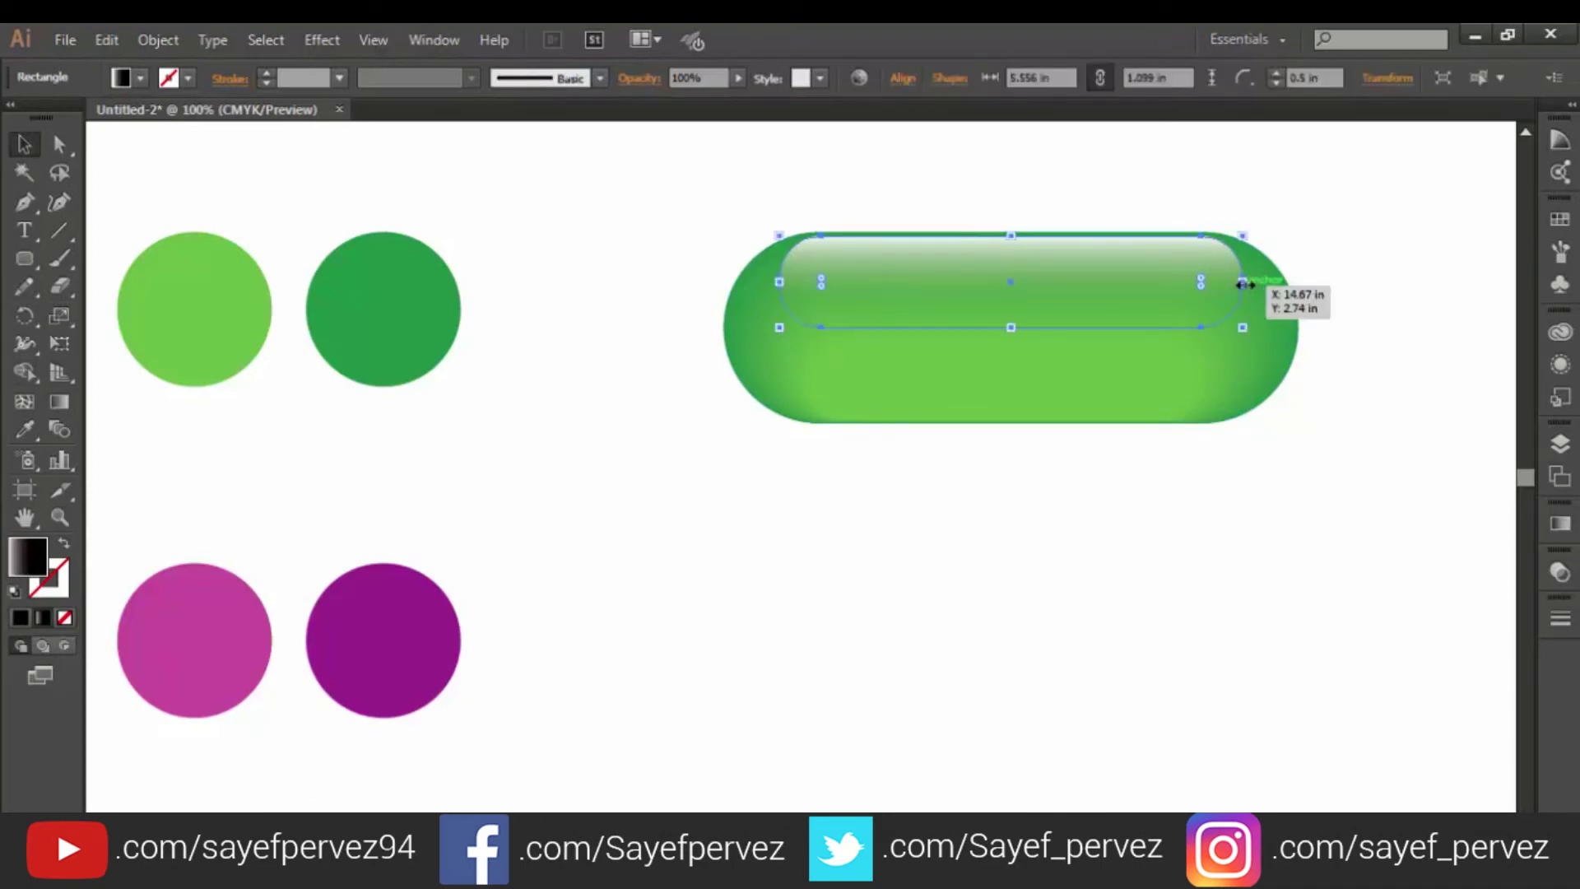
{"action": "key", "text": "alt"}
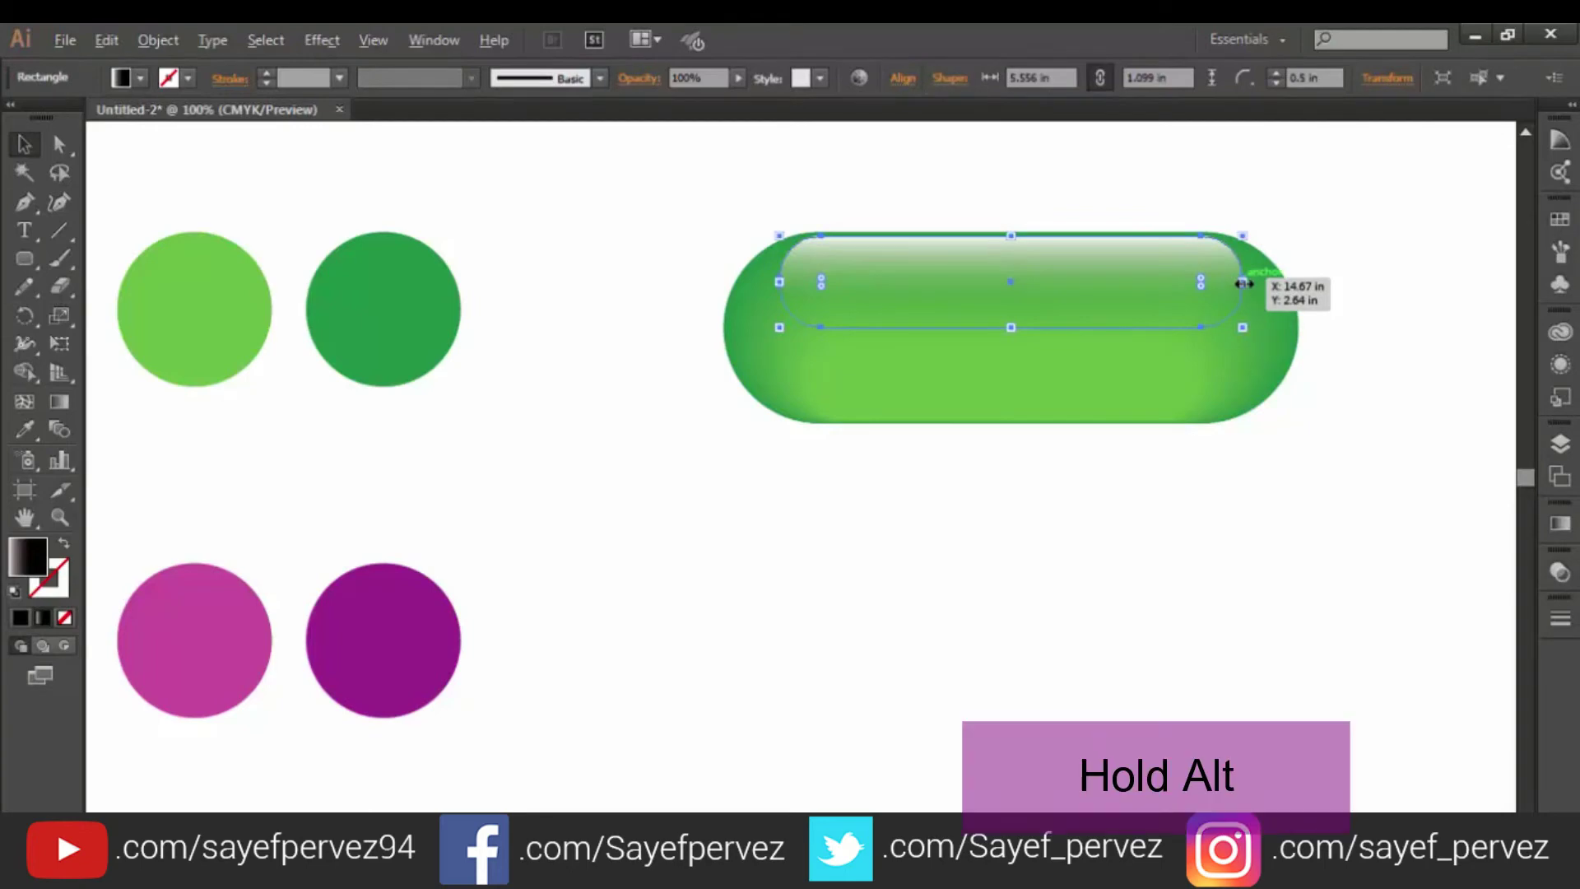
{"action": "left_click_drag", "start_coordinate": [1244, 283], "coordinate": [1253, 283]}
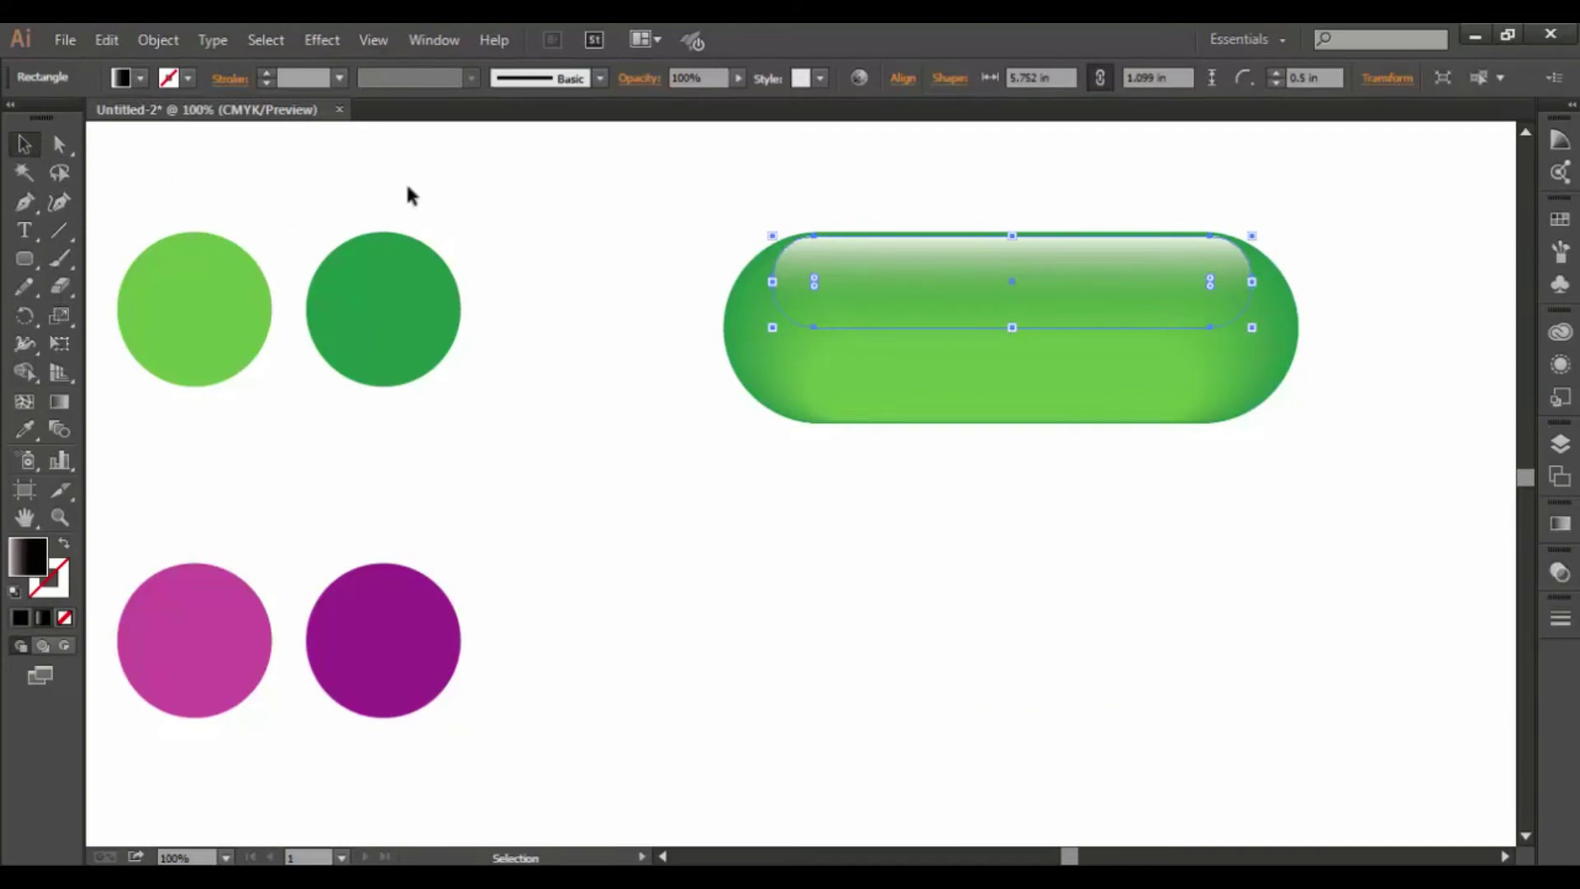
{"action": "left_click", "coordinate": [1268, 173]}
Centre all three rectangles of the green pill horizontally on each other.
{"action": "left_click_drag", "start_coordinate": [1356, 192], "coordinate": [663, 465]}
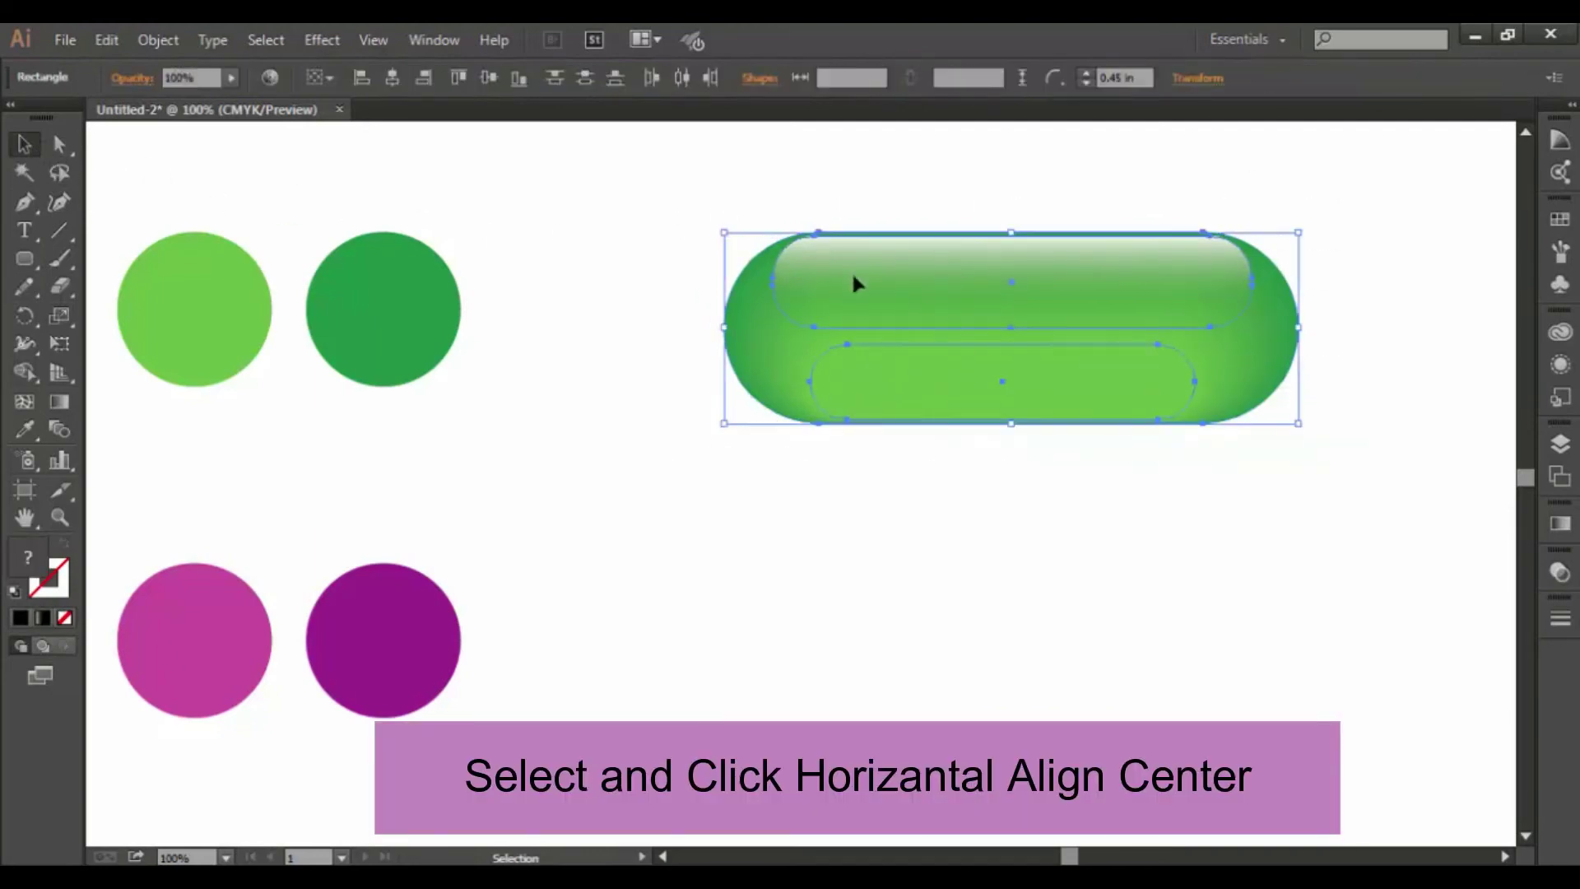
{"action": "left_click", "coordinate": [398, 82]}
{"action": "left_click", "coordinate": [1371, 211]}
{"action": "key", "text": "ctrl+0"}
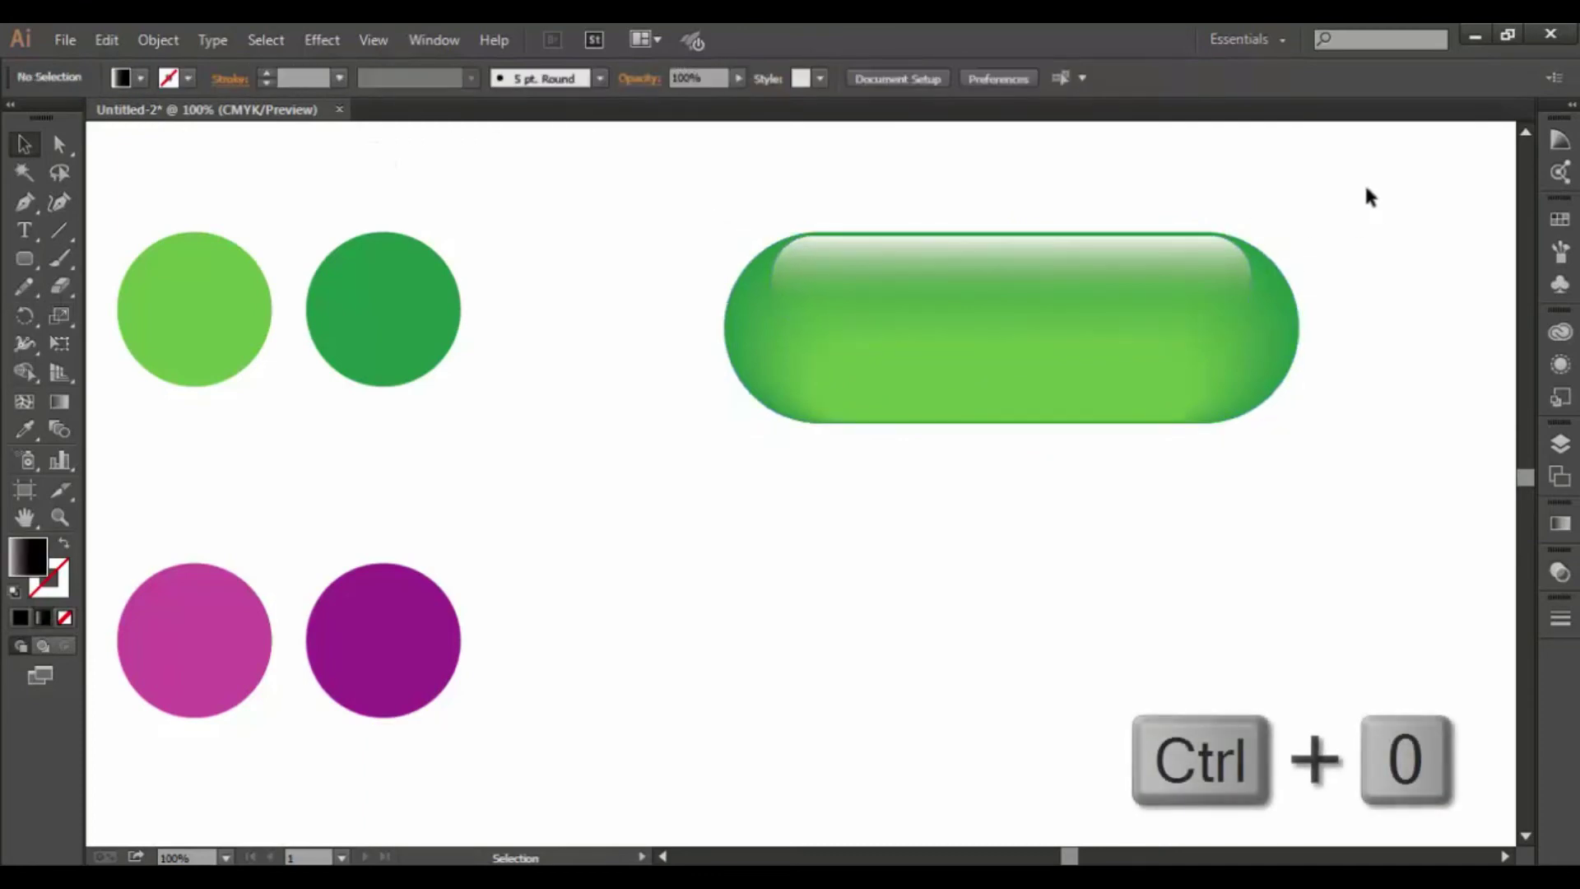
Fit the whole artboard in the window with Ctrl+0.
{"action": "key", "text": "ctrl"}
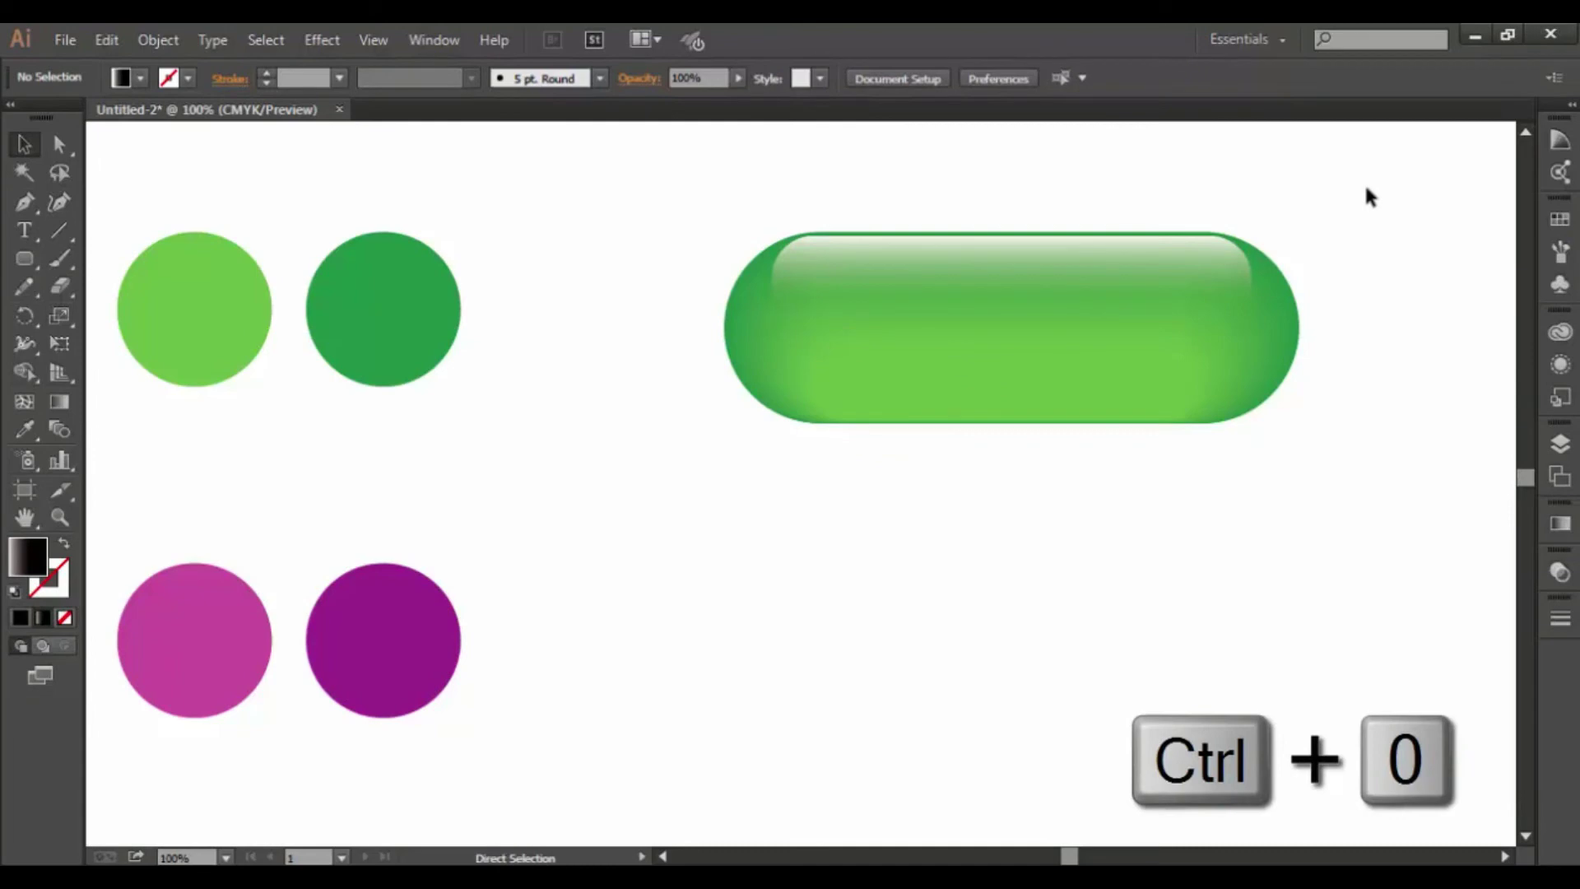
{"action": "key", "text": "ctrl+0"}
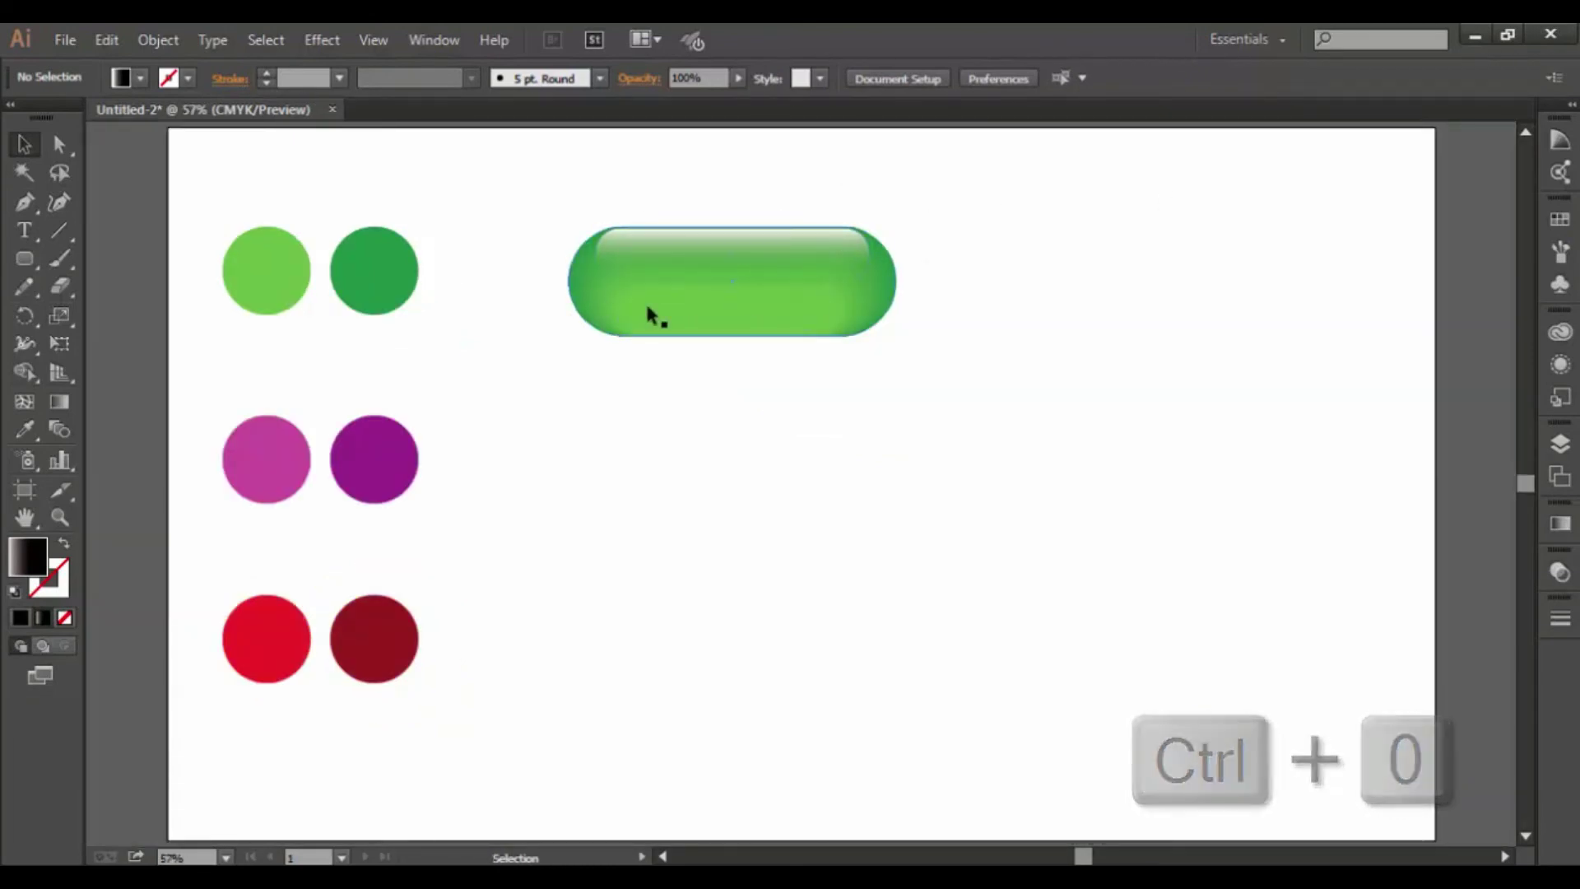
Alt-drag copies of the green pill down beside the purple and red circle rows.
{"action": "left_click_drag", "start_coordinate": [923, 207], "coordinate": [552, 342]}
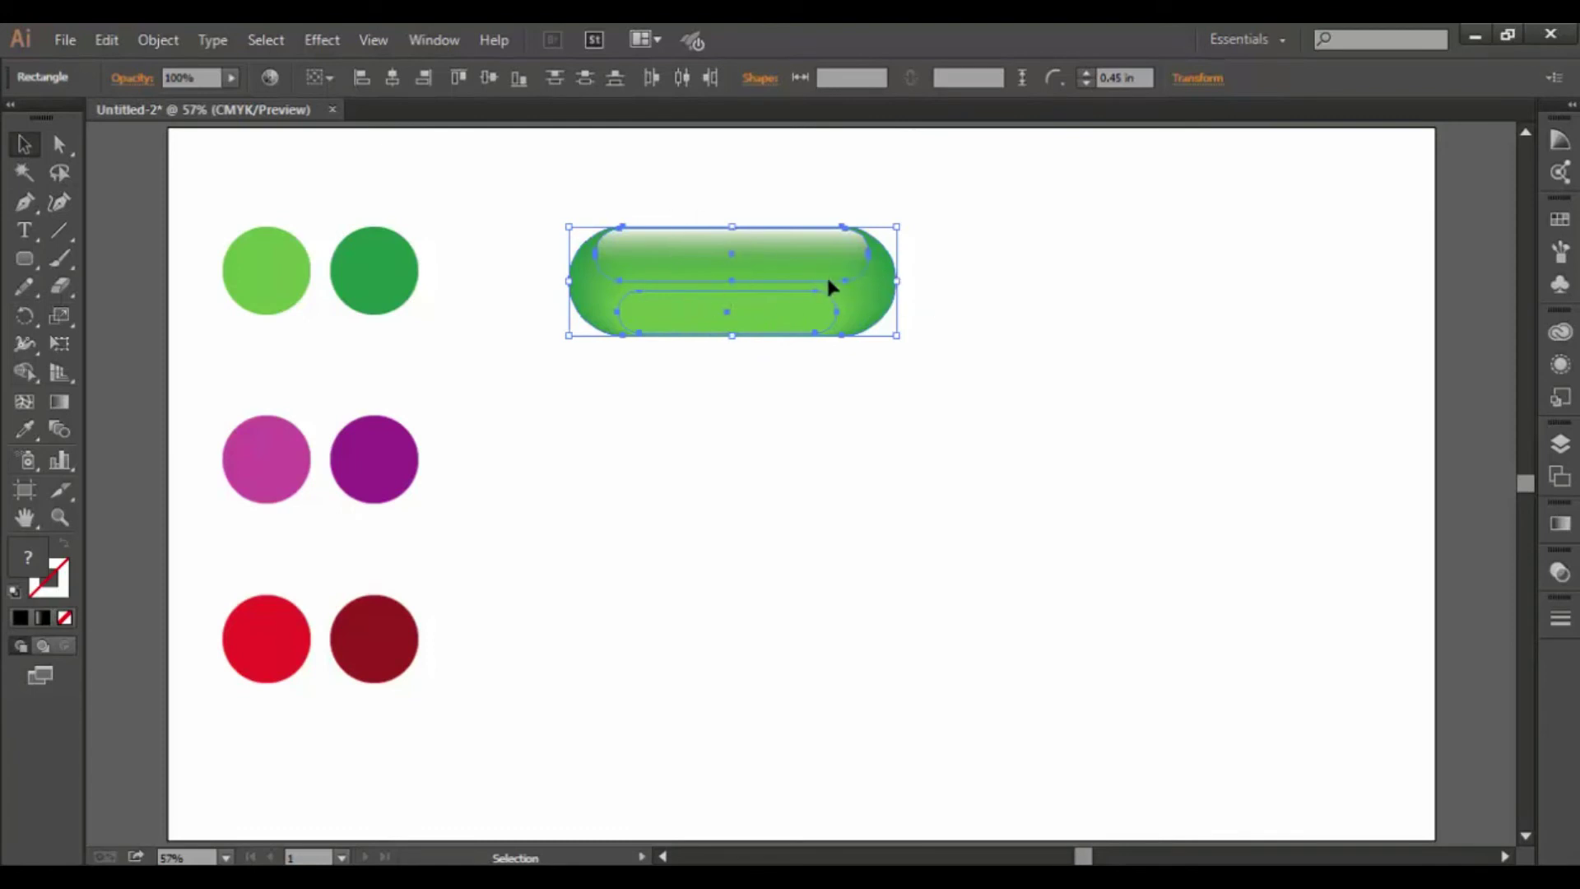
{"action": "left_click_drag", "start_coordinate": [967, 201], "coordinate": [530, 356]}
{"action": "key", "text": "alt"}
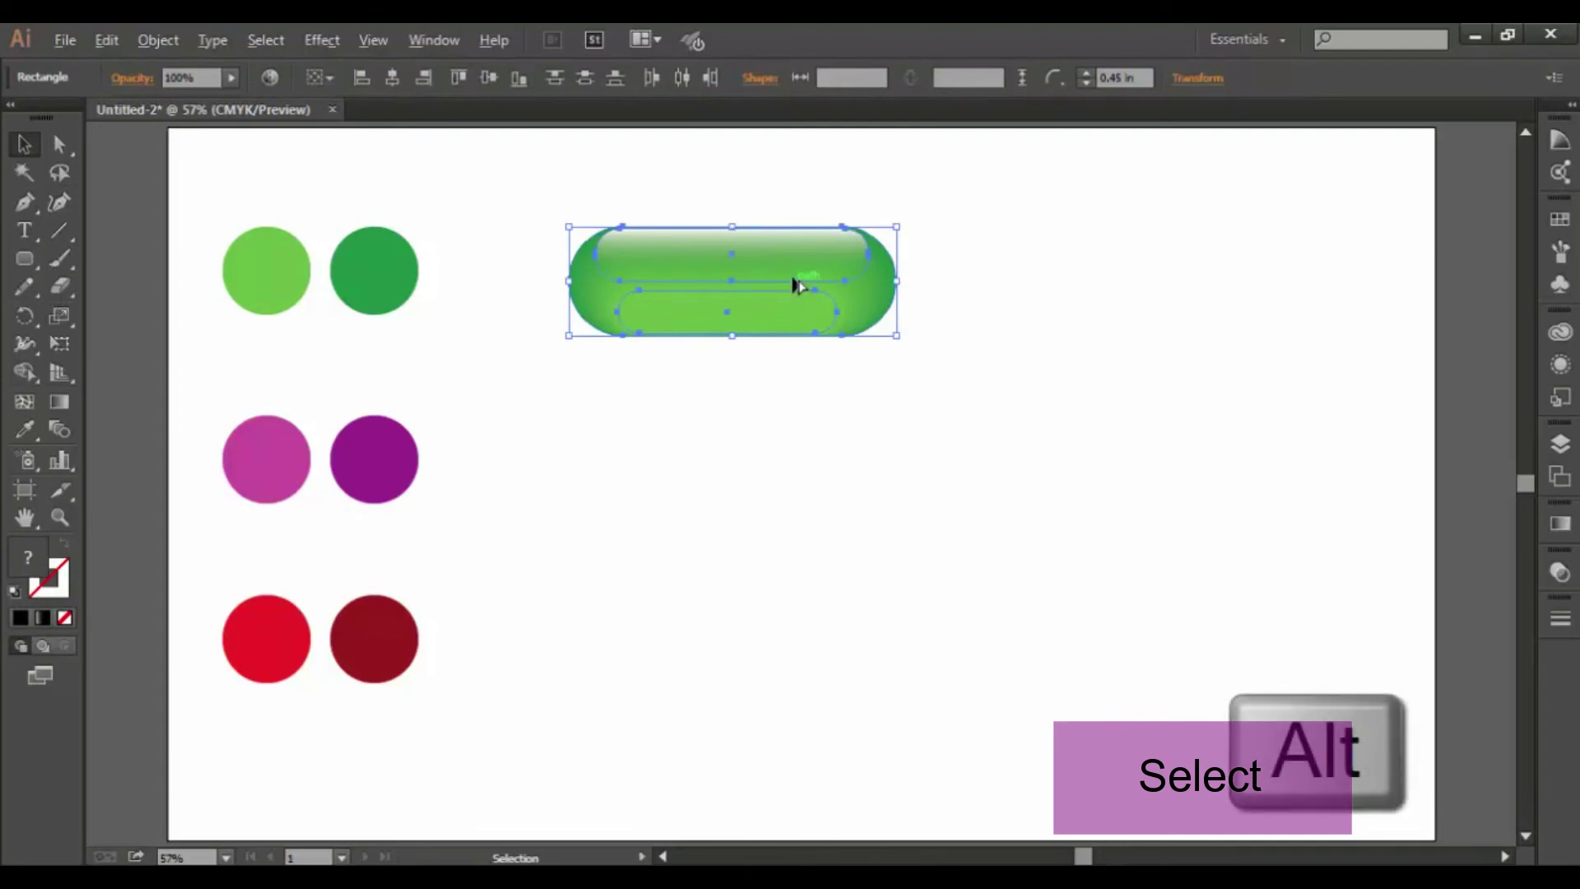
{"action": "left_click_drag", "start_coordinate": [795, 284], "coordinate": [778, 639]}
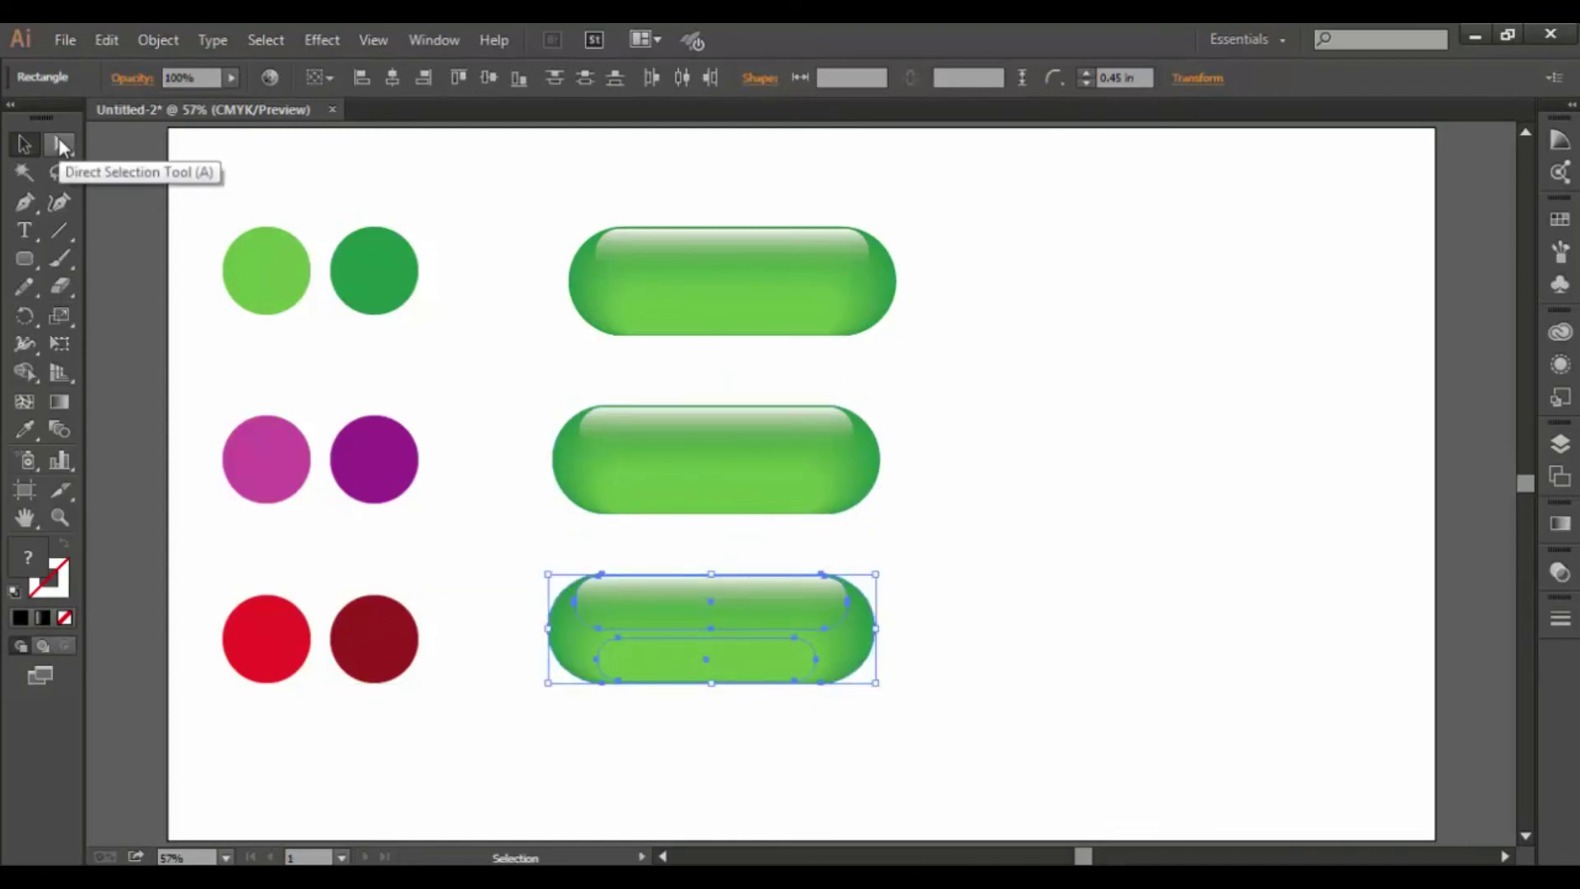
{"action": "left_click_drag", "start_coordinate": [59, 147], "coordinate": [153, 140]}
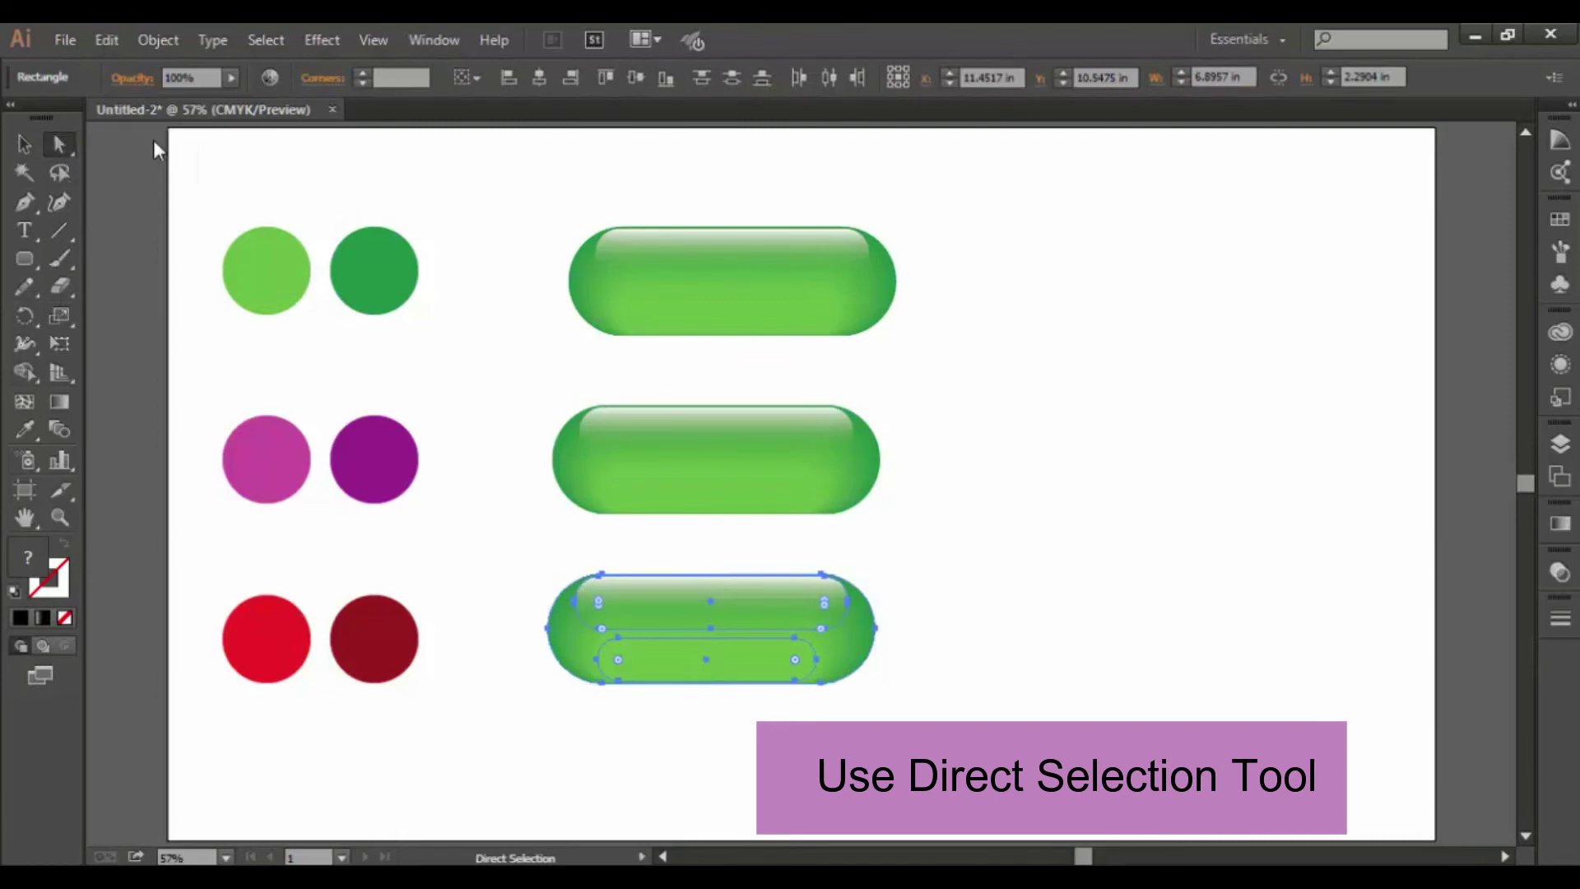
{"action": "left_click", "coordinate": [881, 652]}
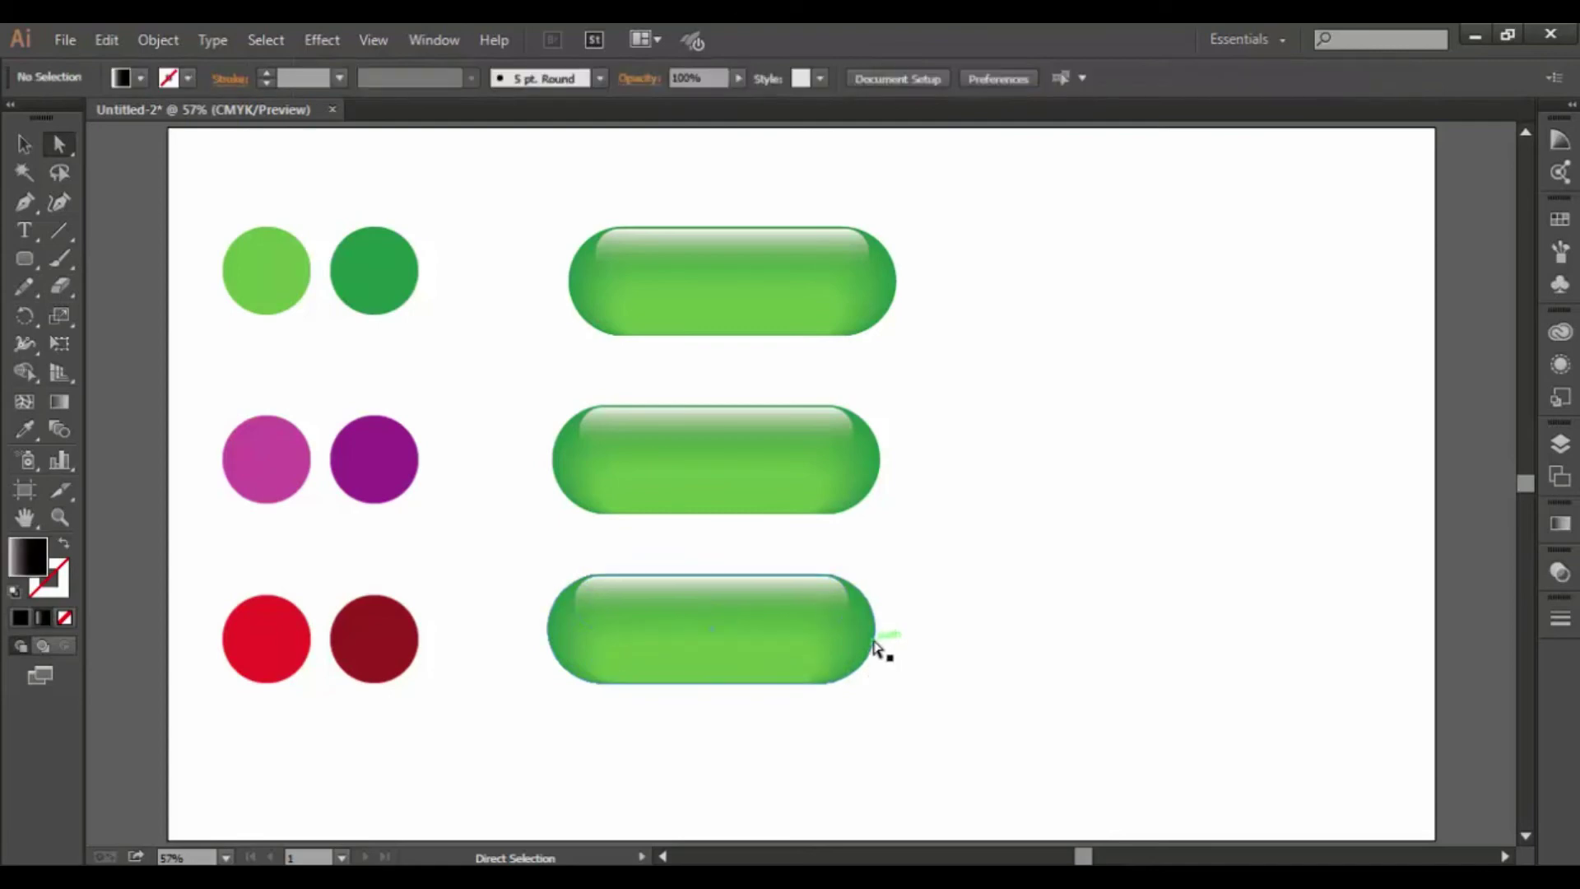
Give the bottom pill's outer shape the dark red circle's colour with the Eyedropper.
{"action": "left_click", "coordinate": [875, 657]}
{"action": "key", "text": "ctrl"}
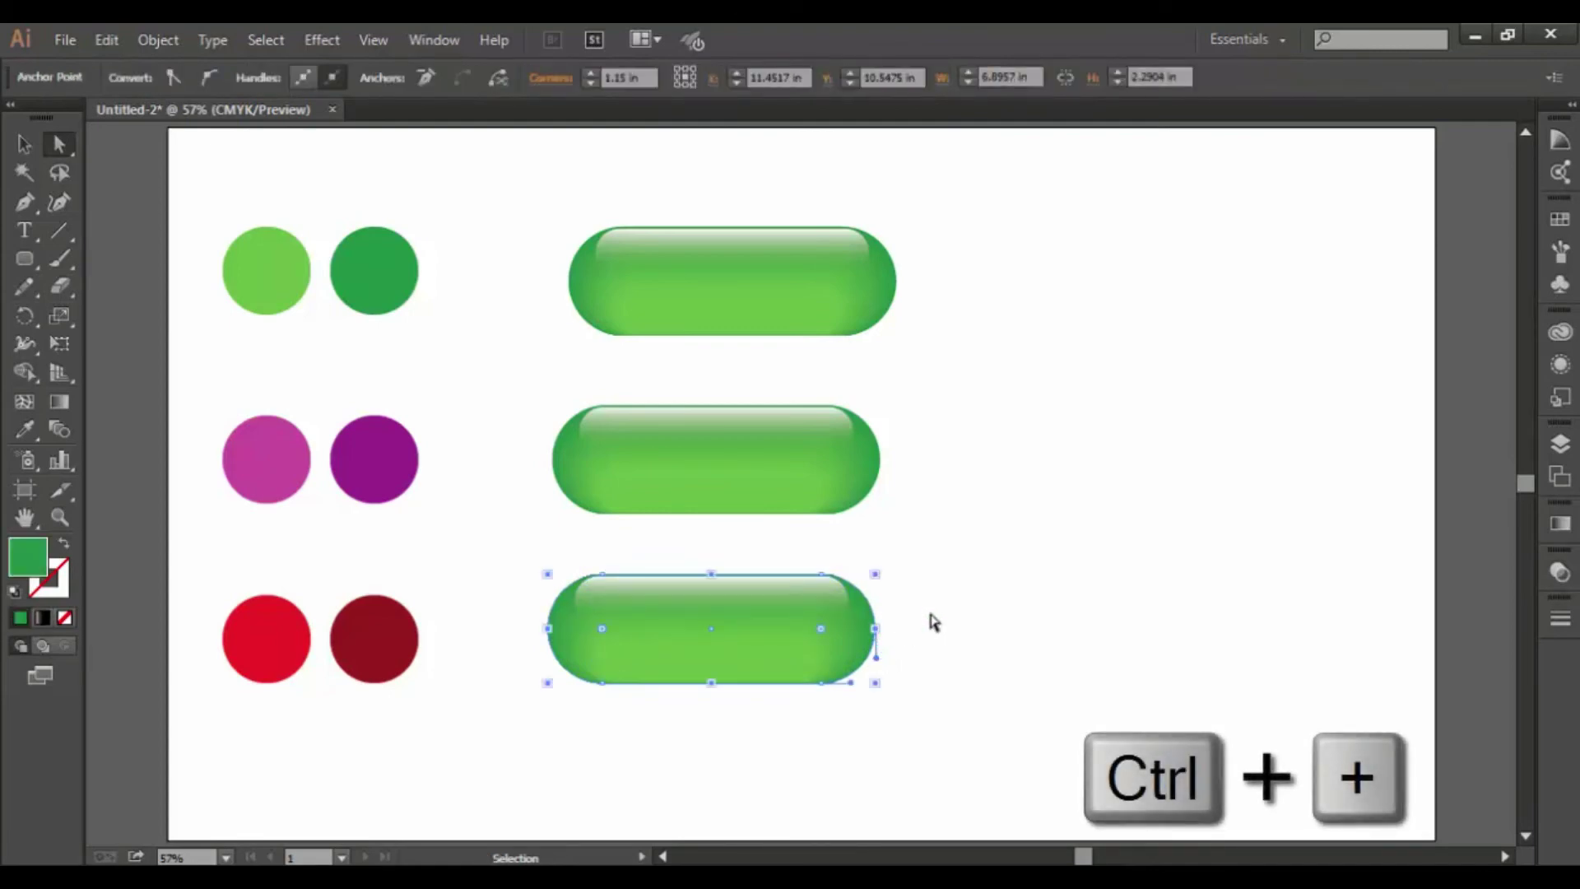
{"action": "key", "text": "ctrl+plus"}
{"action": "key", "text": "ctrl+plus"}
{"action": "key", "text": "space"}
{"action": "left_click_drag", "start_coordinate": [1048, 517], "coordinate": [1320, 201]}
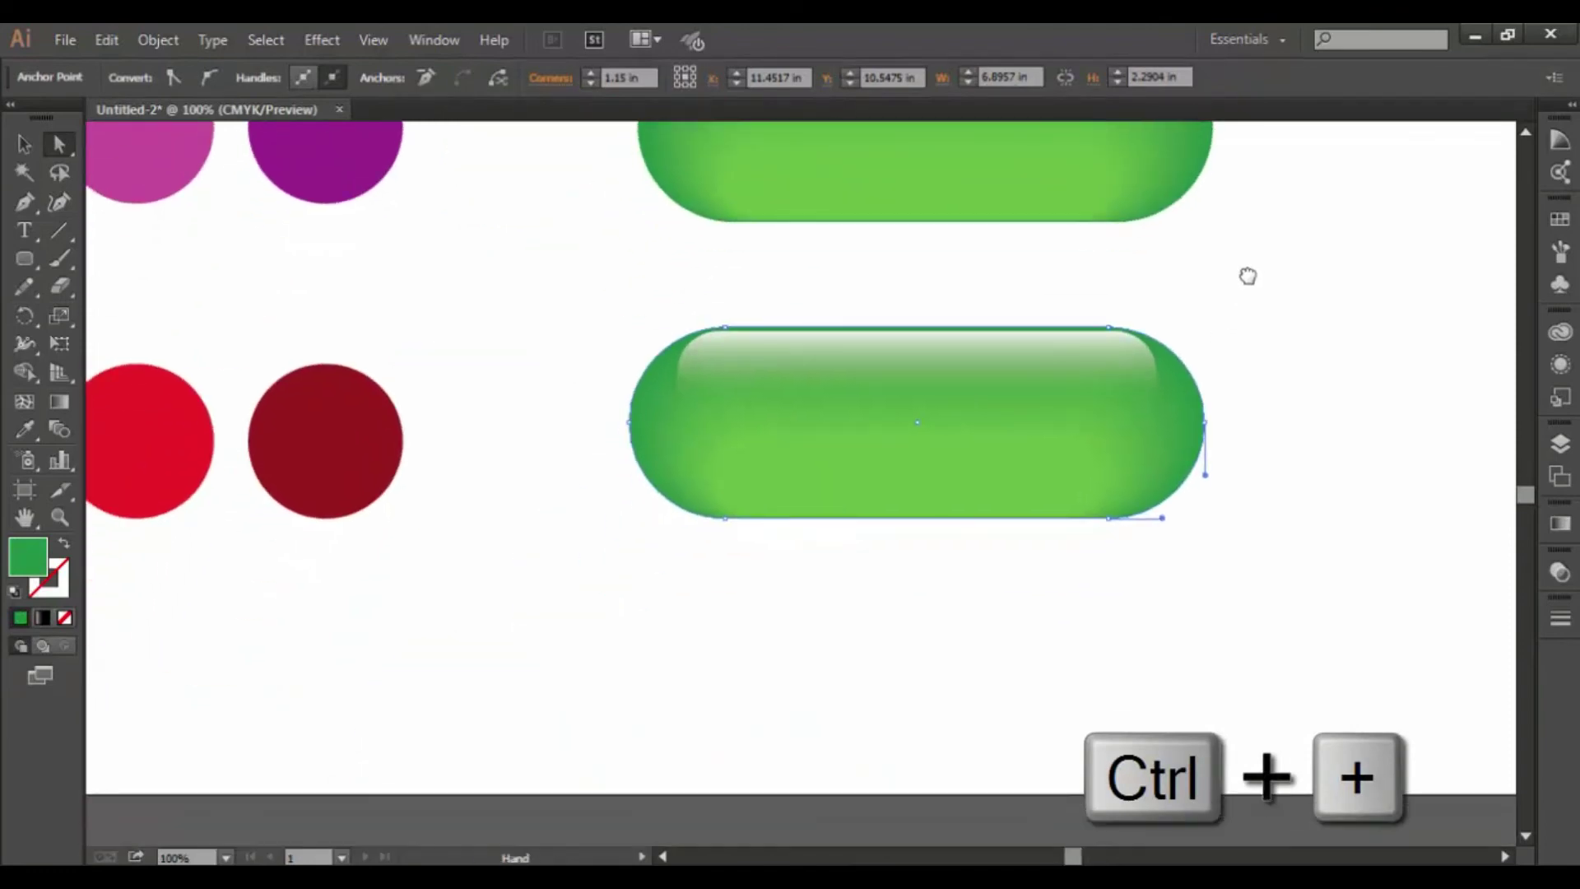
{"action": "left_click", "coordinate": [1204, 406]}
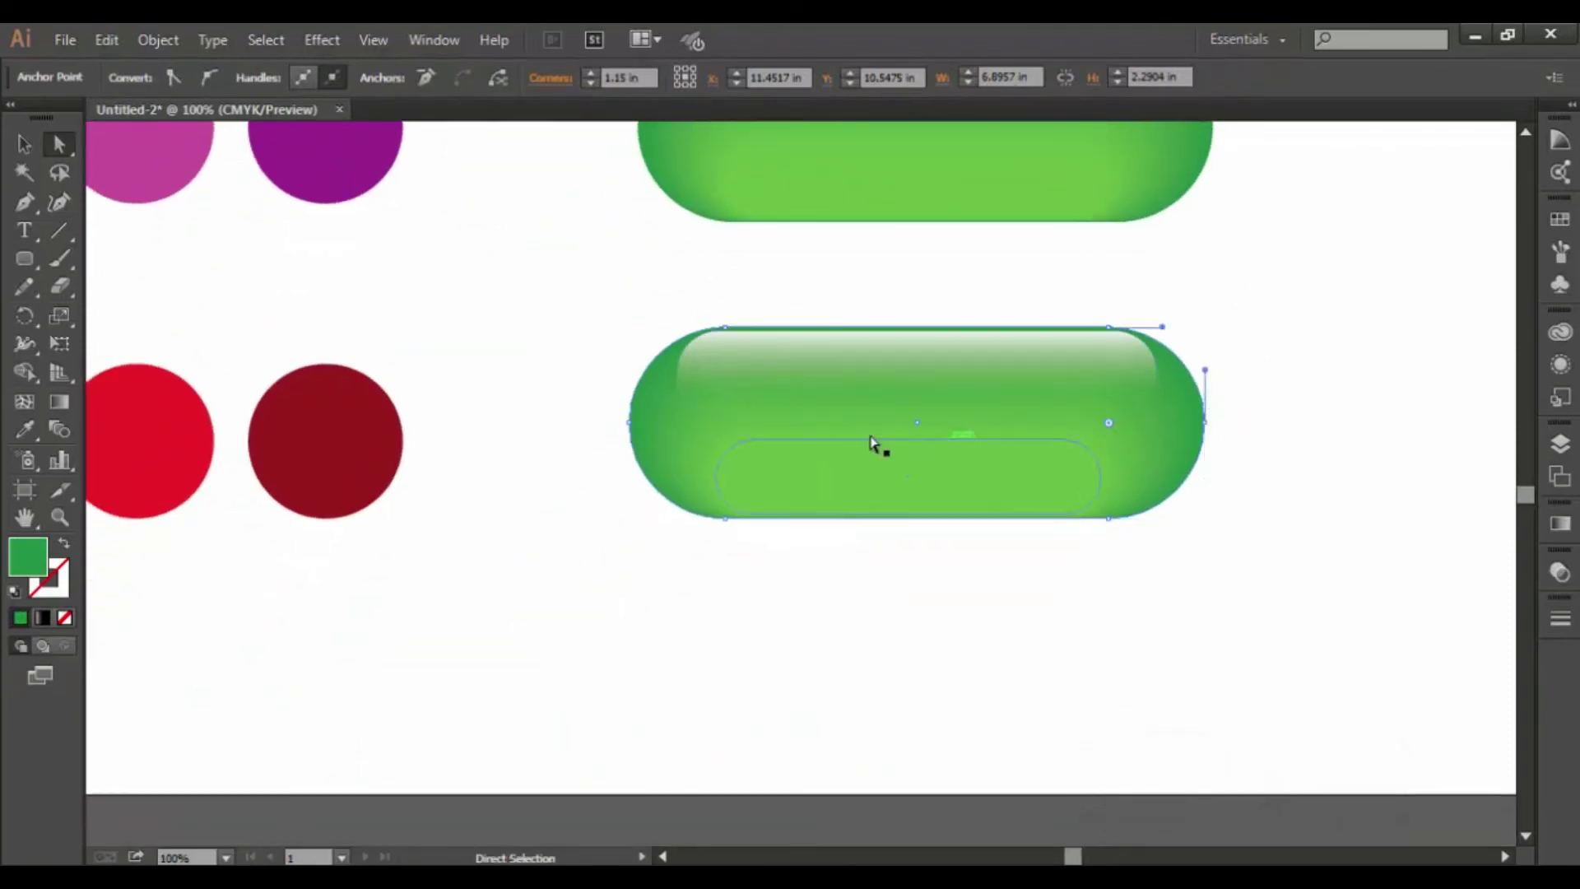
{"action": "left_click", "coordinate": [26, 429]}
{"action": "left_click", "coordinate": [329, 384]}
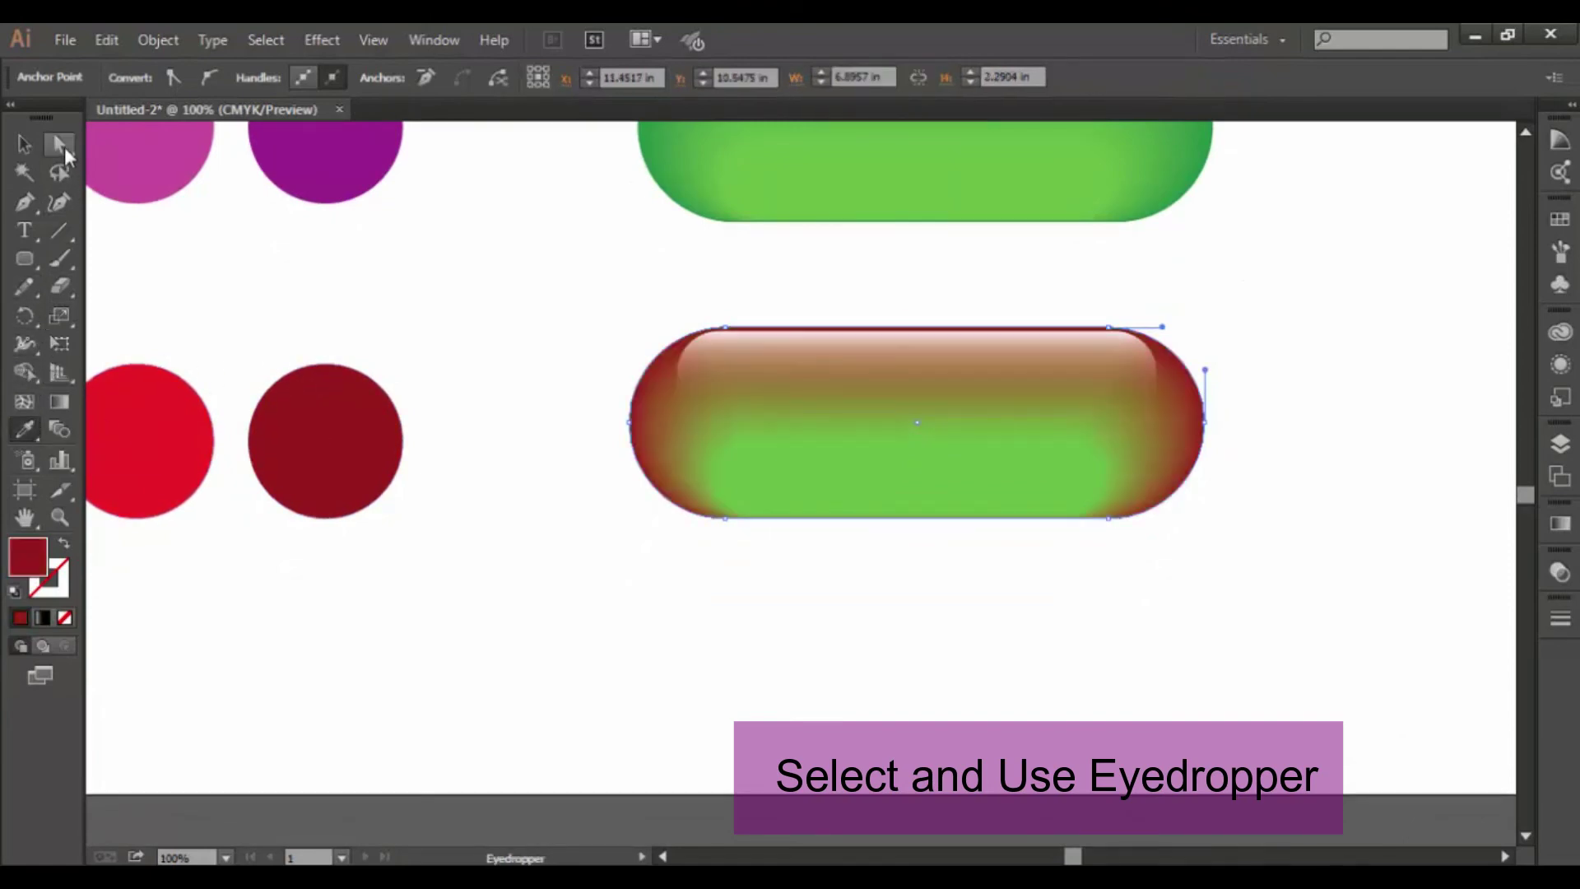
Fill the bottom pill's inner shape with the bright red circle's colour.
{"action": "left_click", "coordinate": [62, 148]}
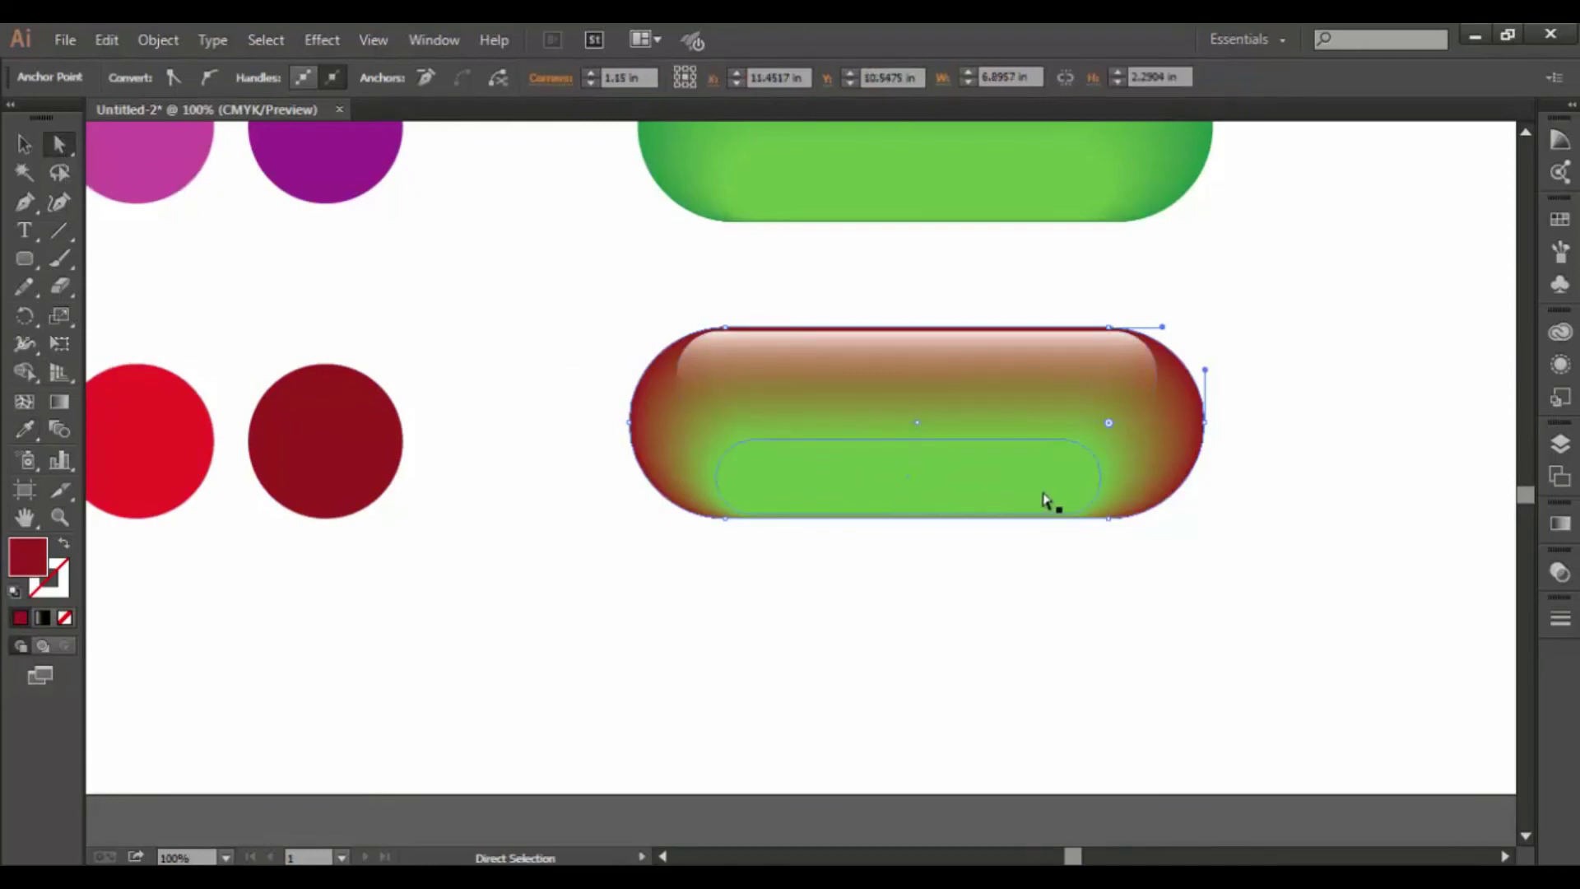
{"action": "left_click", "coordinate": [1105, 496]}
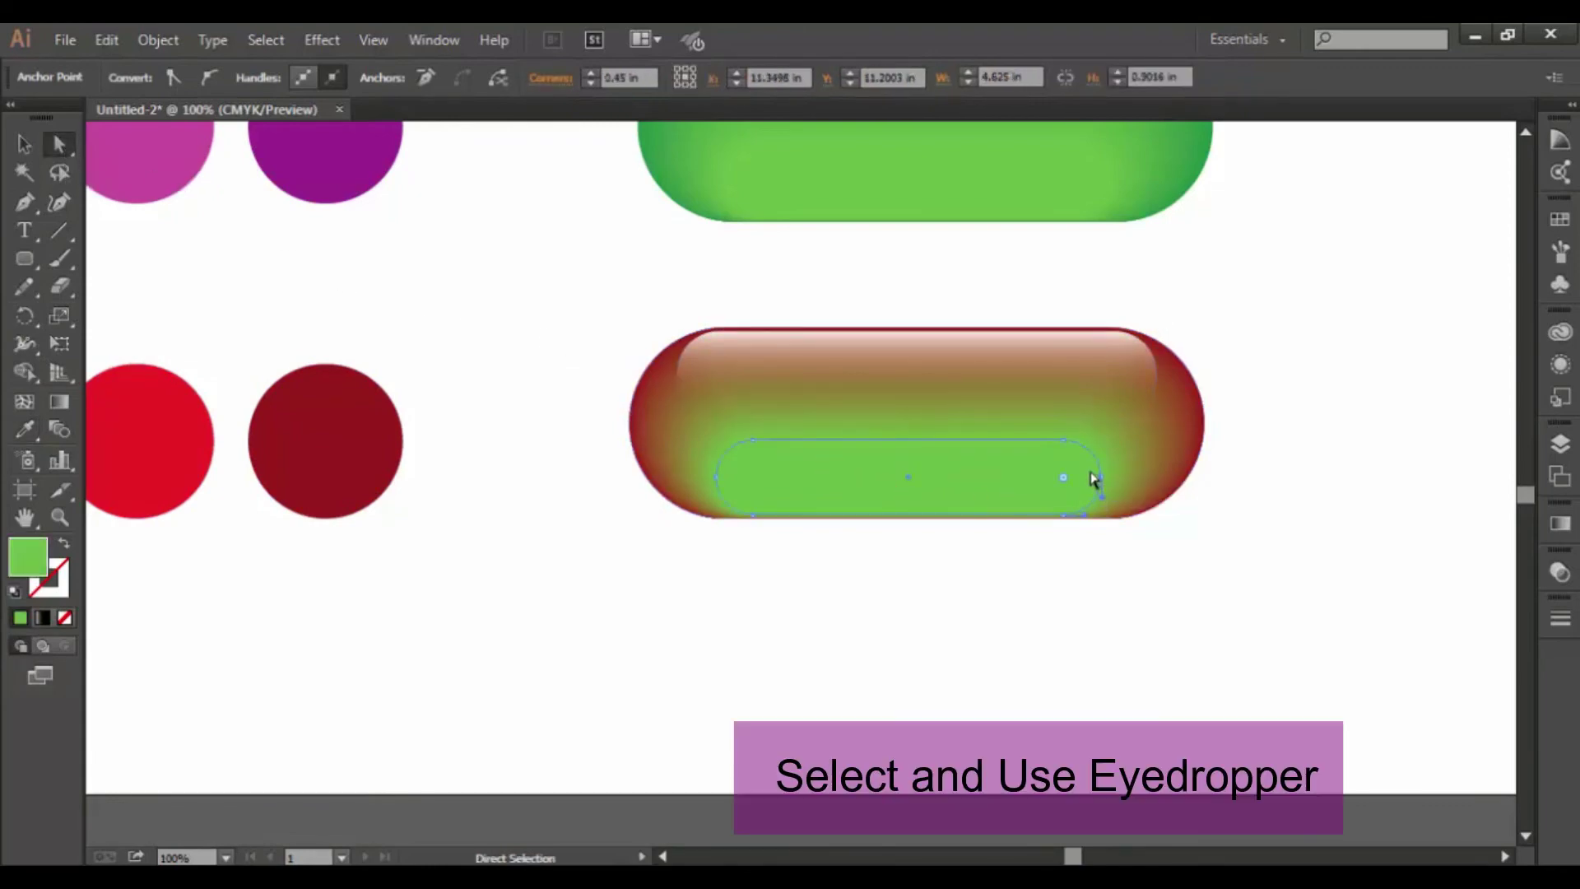
{"action": "left_click", "coordinate": [26, 432]}
{"action": "left_click", "coordinate": [150, 417]}
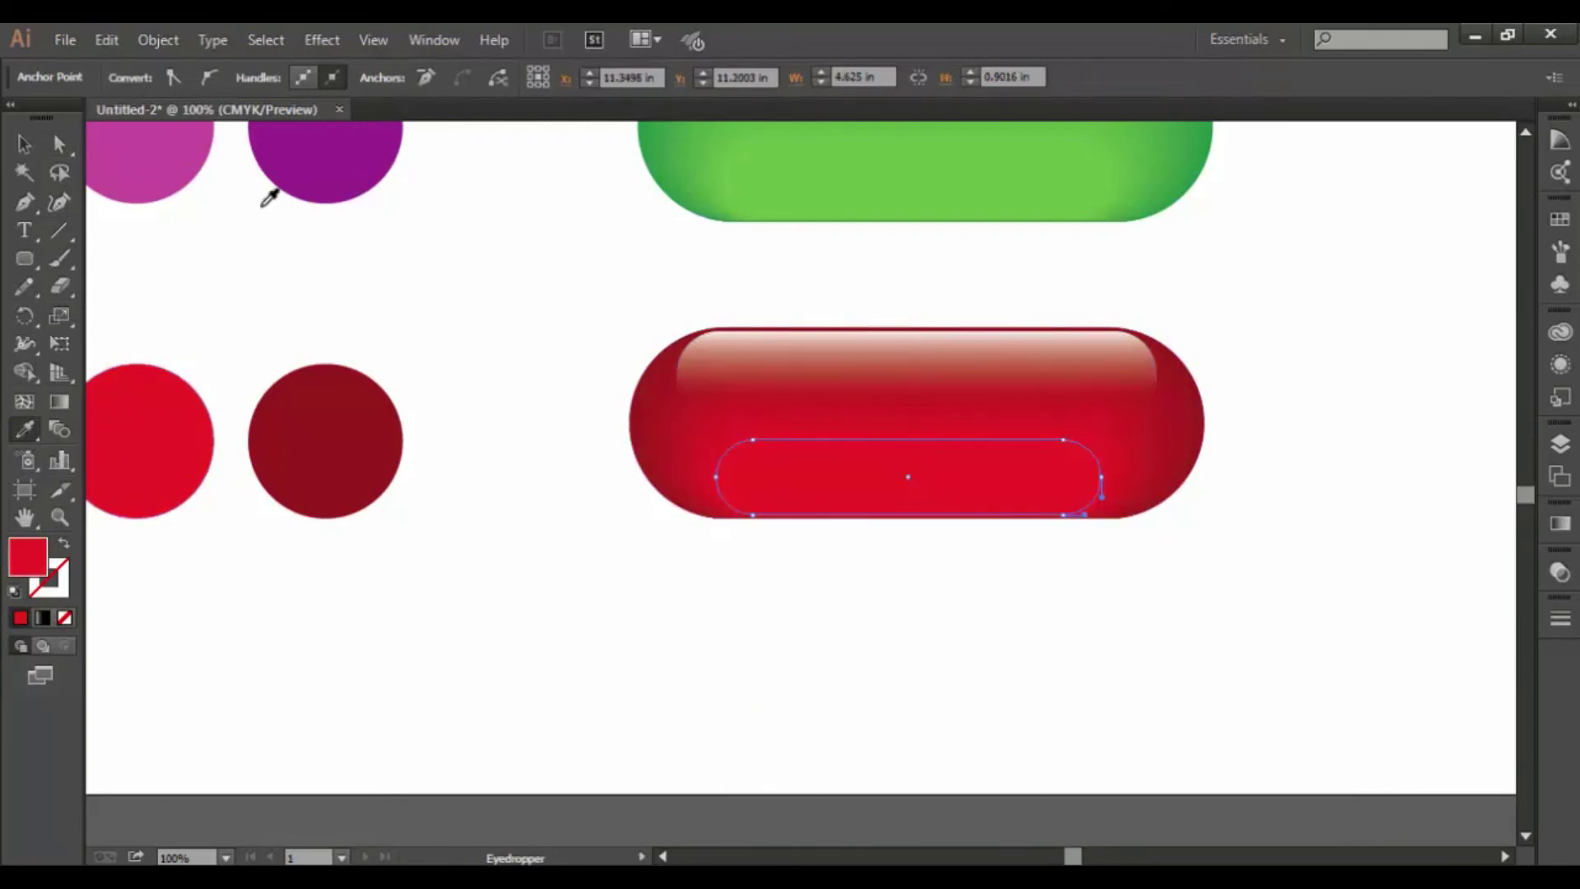
{"action": "left_click", "coordinate": [24, 144]}
{"action": "left_click", "coordinate": [643, 286]}
{"action": "left_click_drag", "start_coordinate": [1149, 215], "coordinate": [1128, 465]}
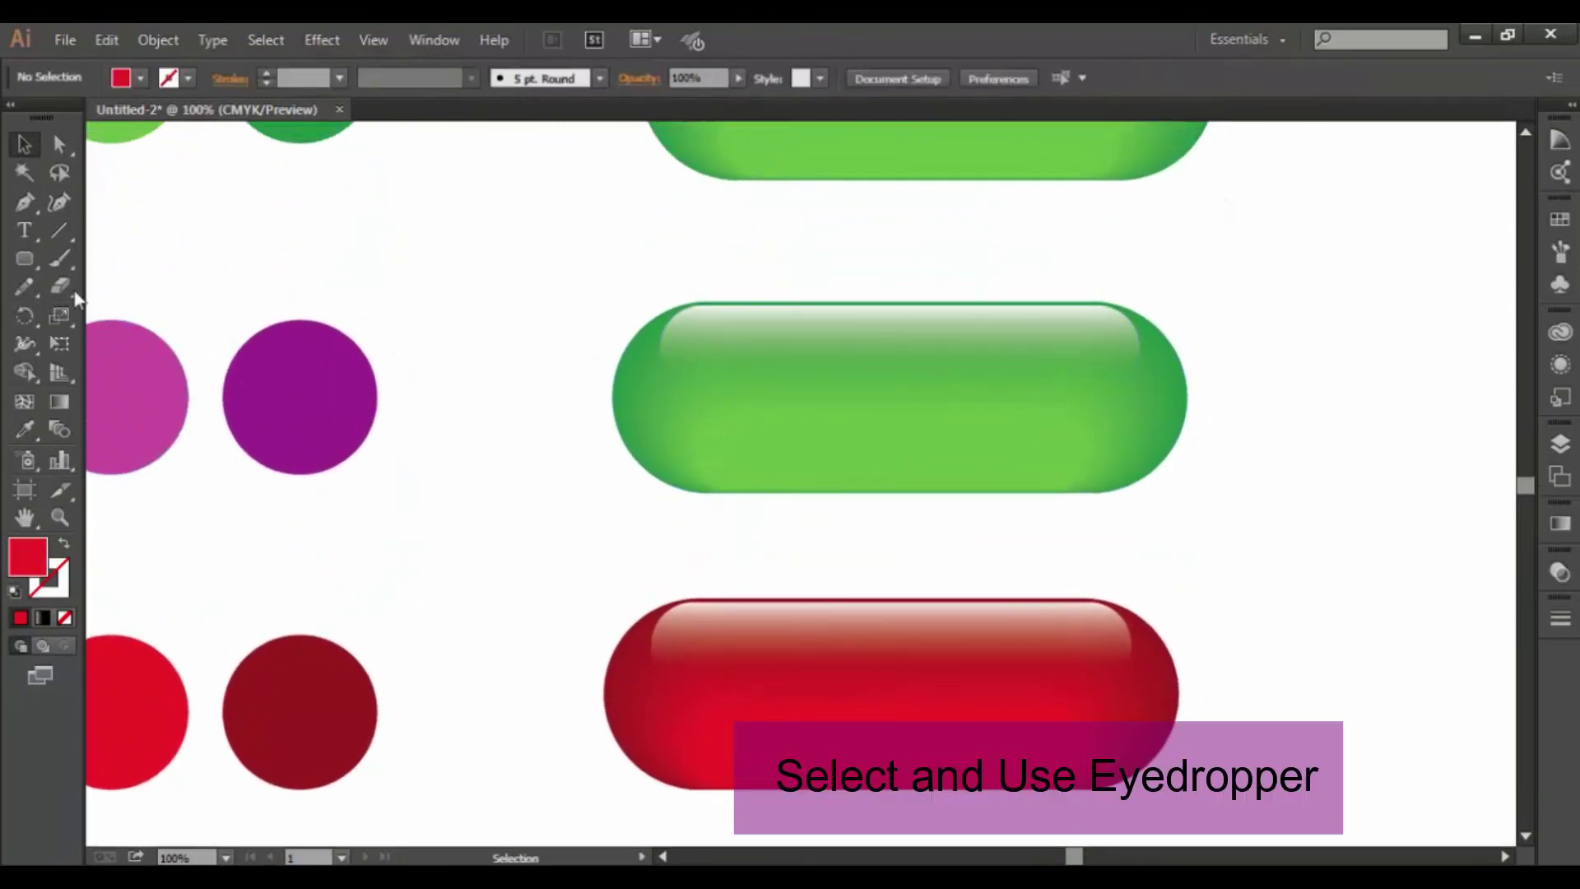
Give the middle pill's outer shape the dark purple circle's colour with the Eyedropper.
{"action": "left_click", "coordinate": [62, 150]}
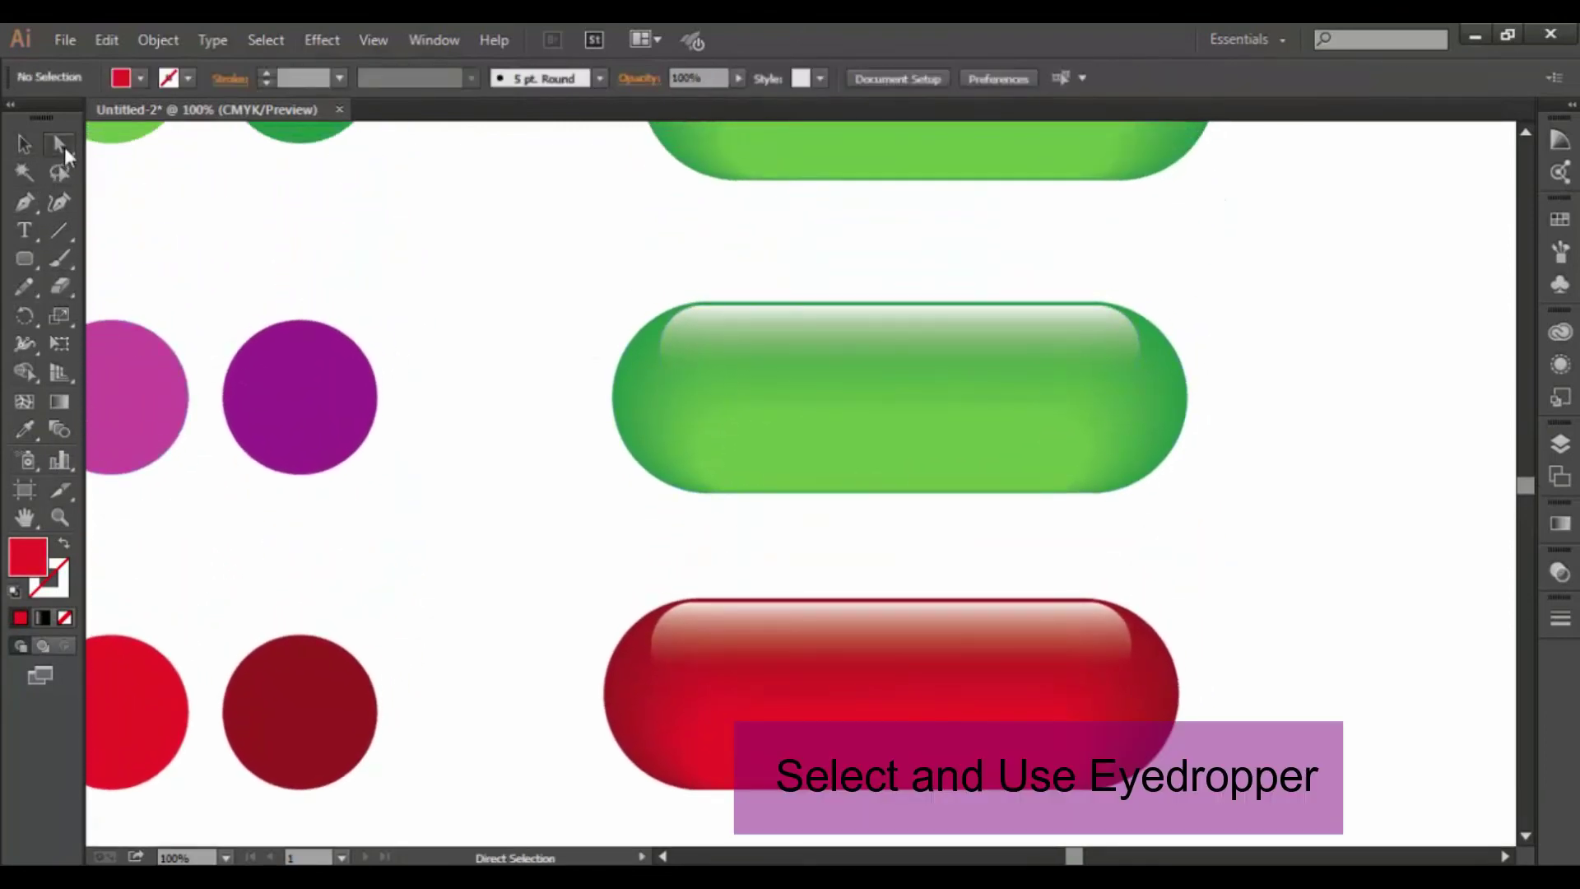
{"action": "left_click", "coordinate": [1187, 397]}
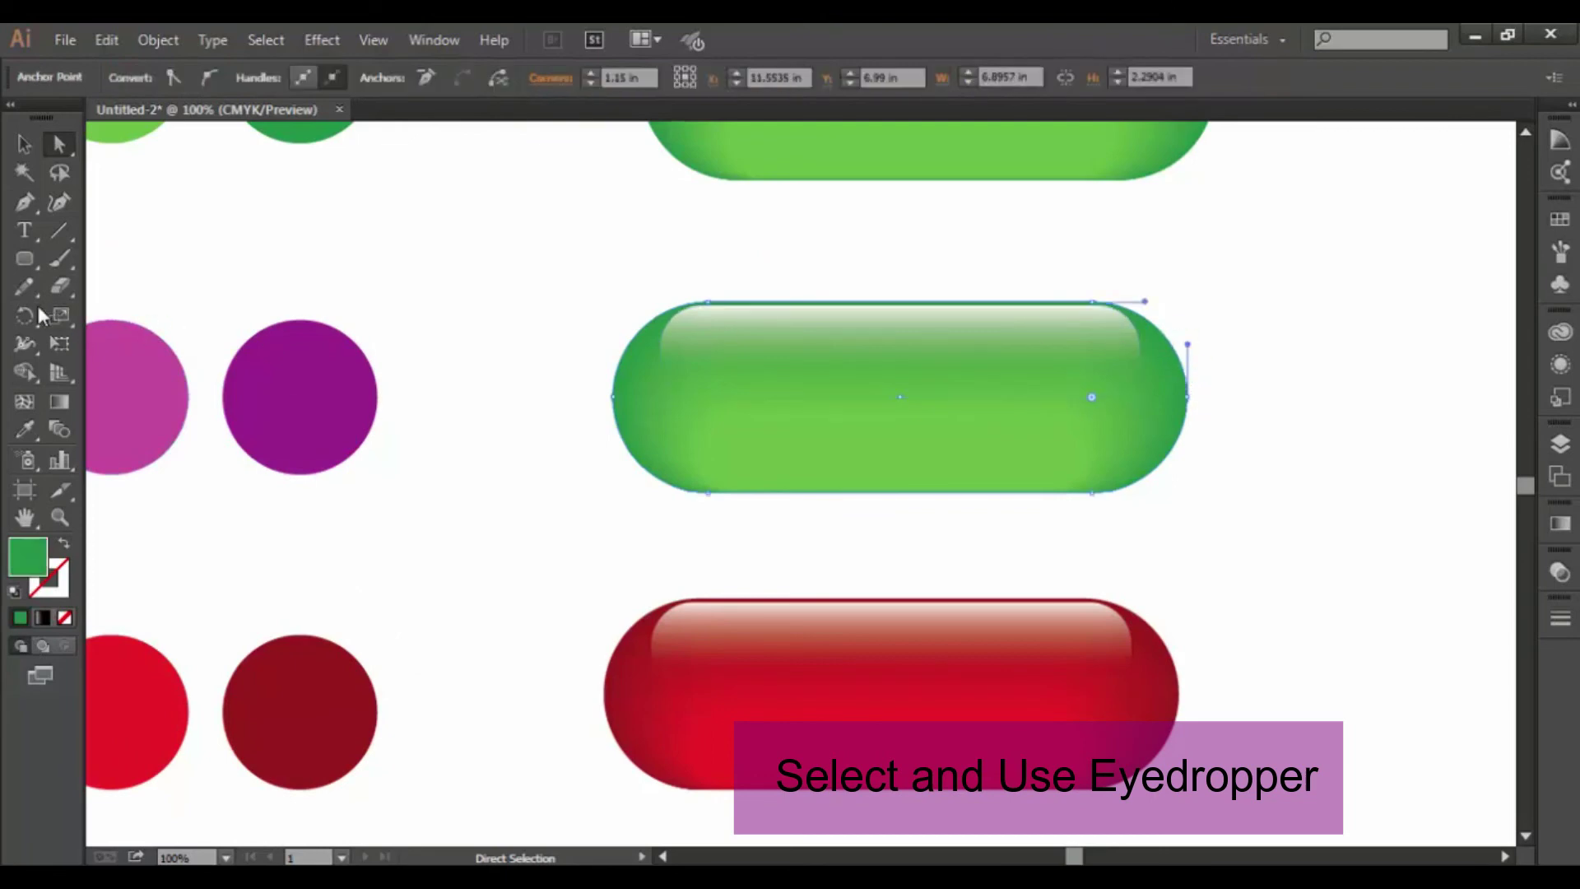
{"action": "left_click", "coordinate": [25, 429]}
{"action": "left_click", "coordinate": [315, 368]}
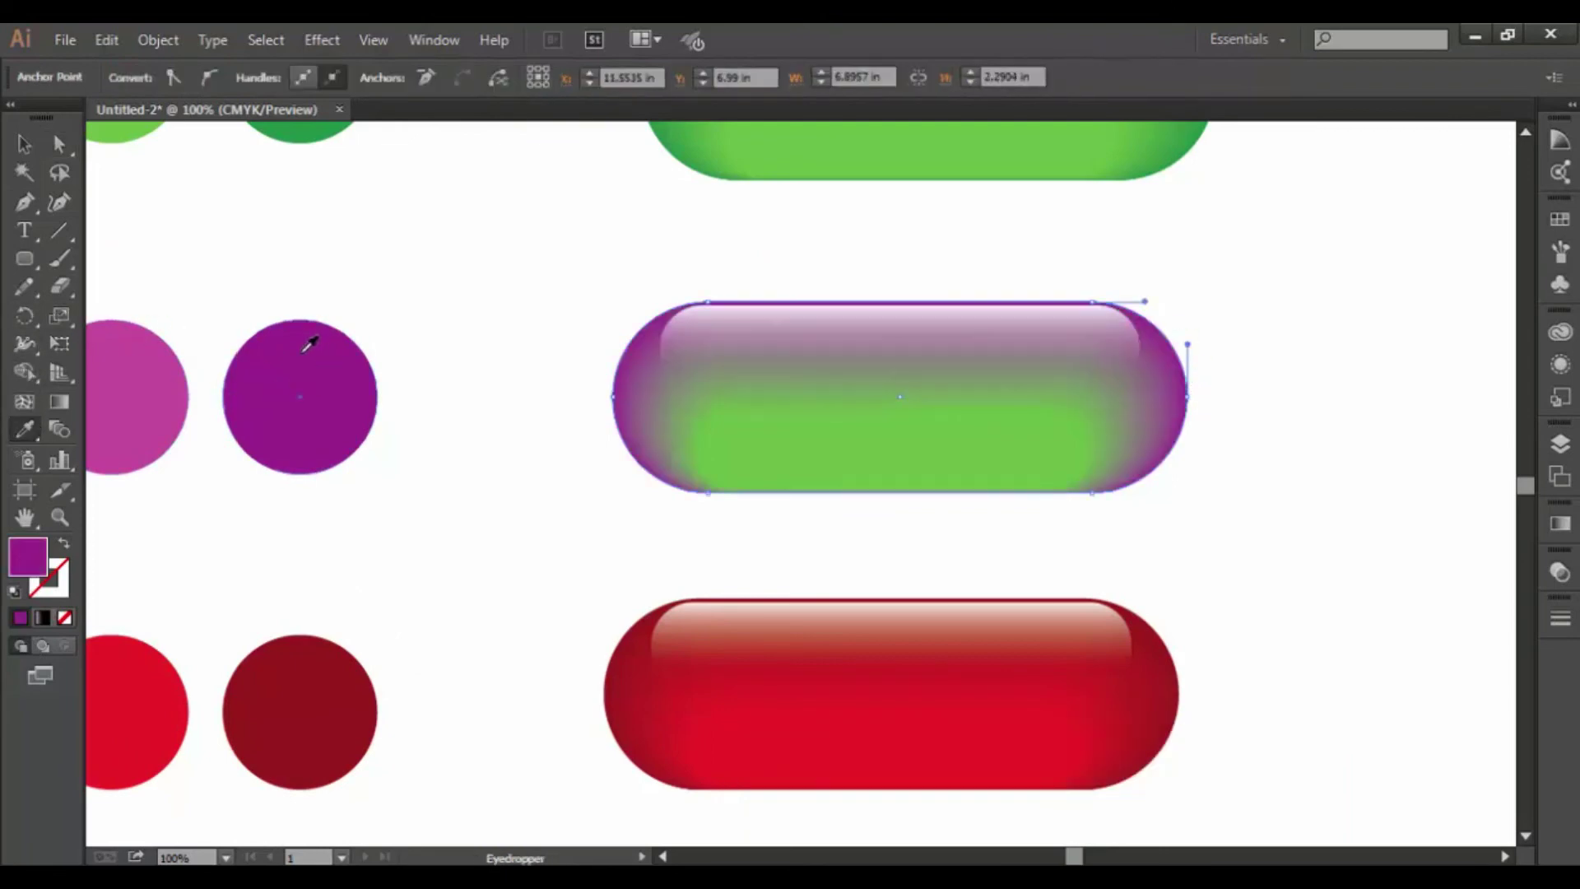
Fill the middle pill's inner shape with the pink circle's colour.
{"action": "left_click", "coordinate": [56, 144]}
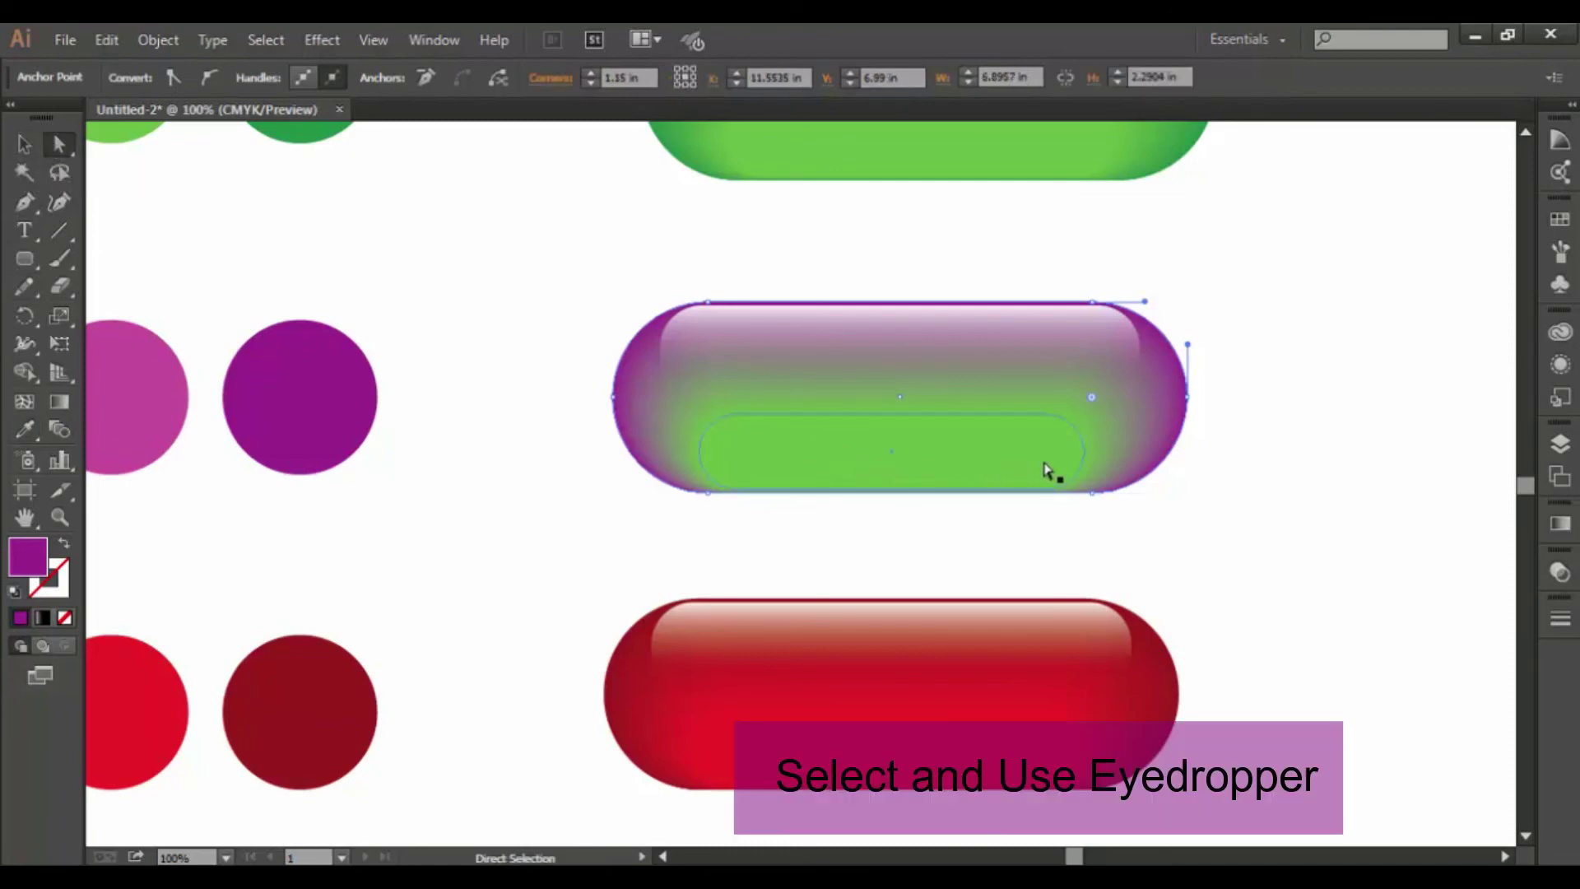
{"action": "left_click", "coordinate": [1023, 448]}
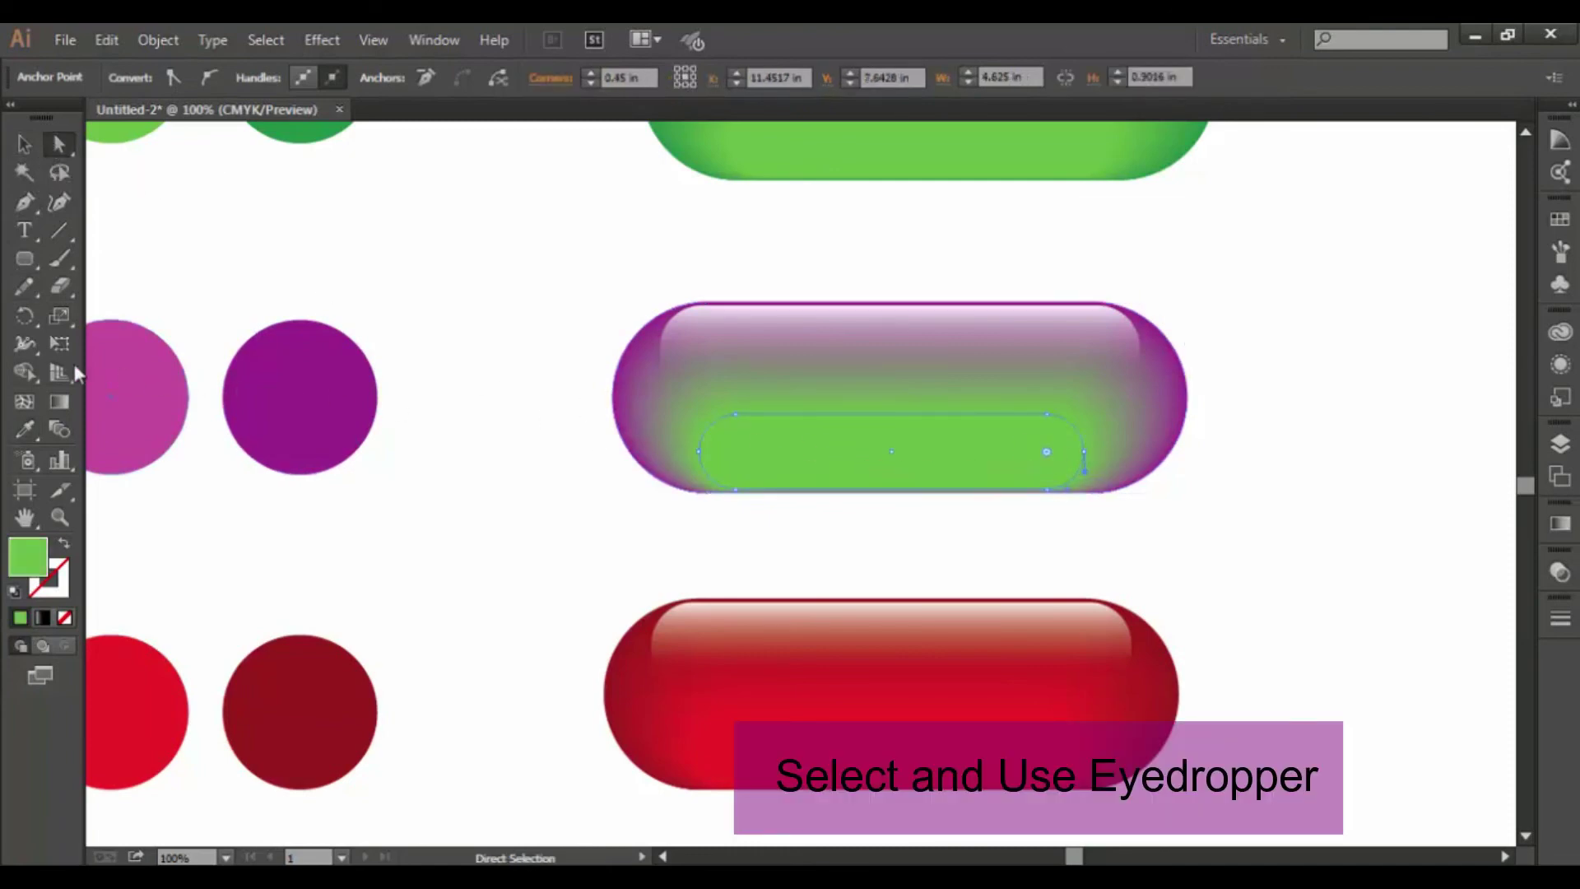
{"action": "left_click", "coordinate": [25, 429]}
{"action": "left_click", "coordinate": [162, 361]}
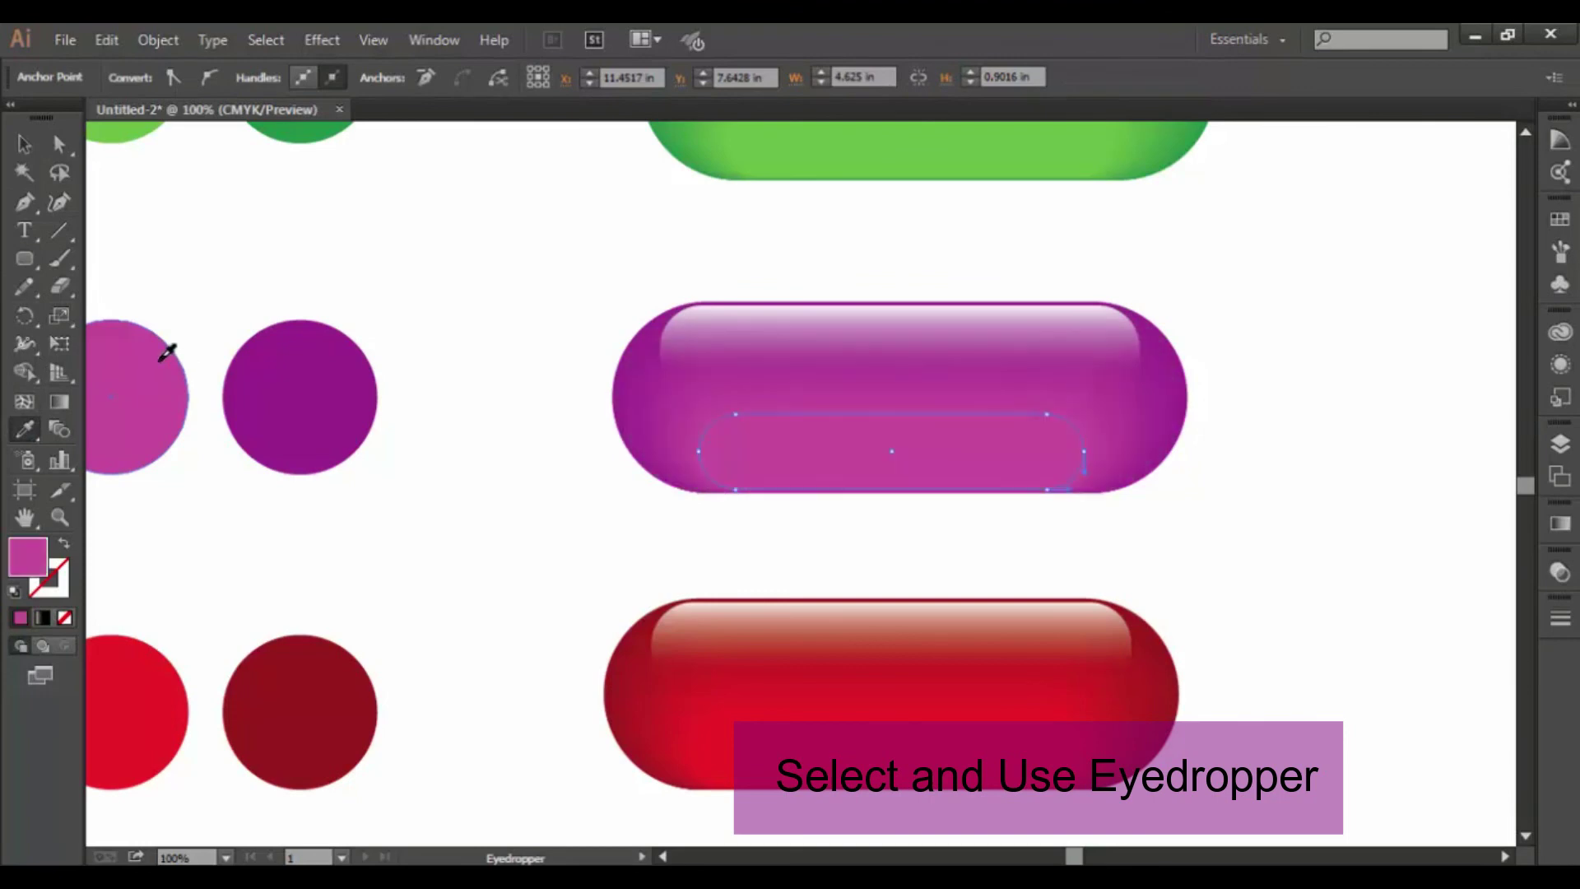
{"action": "left_click", "coordinate": [24, 144]}
{"action": "left_click", "coordinate": [1390, 222]}
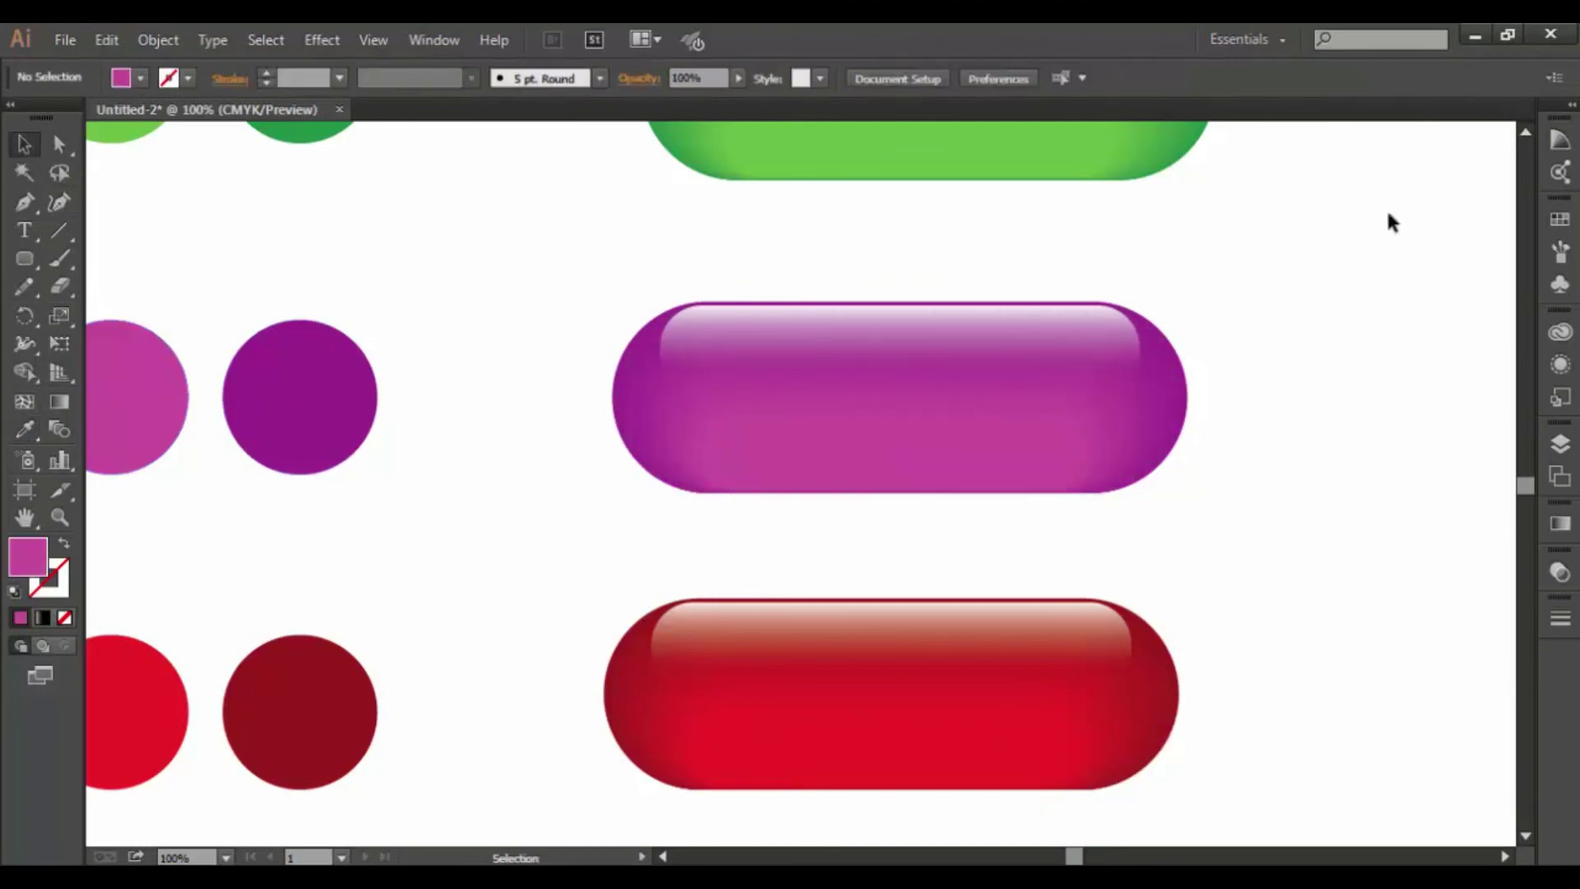
{"action": "key", "text": "ctrl+minus"}
{"action": "key", "text": "ctrl+minus"}
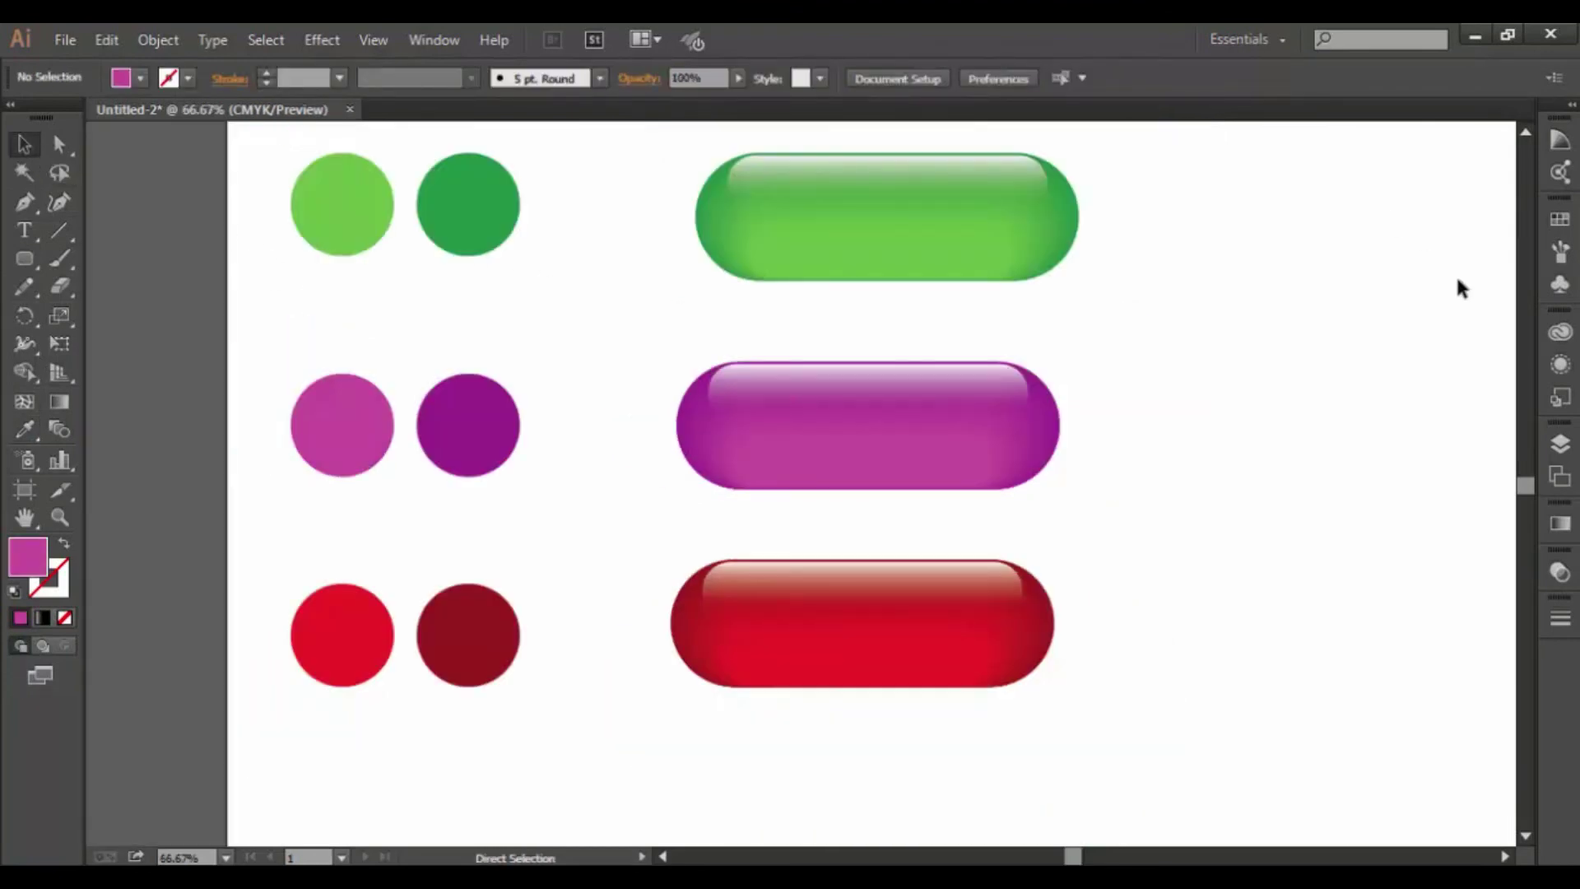
{"action": "key", "text": "ctrl+plus"}
{"action": "key", "text": "ctrl+plus"}
{"action": "key", "text": "ctrl+minus"}
{"action": "key", "text": "ctrl+plus"}
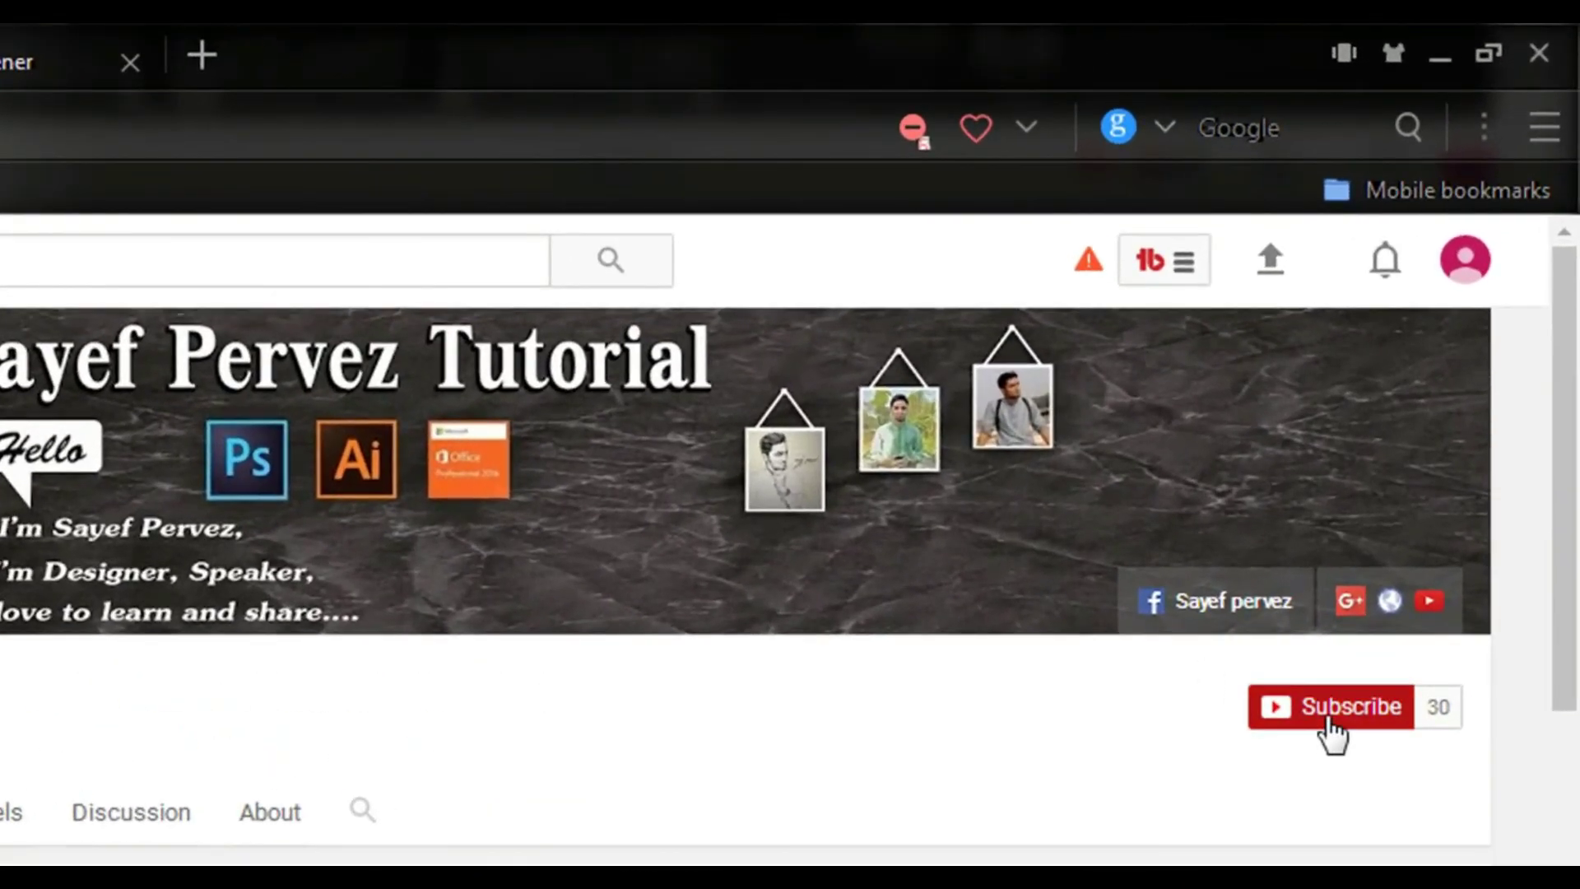
Subscribe and set the bell to 'Send me all notifications for this channel', then save.
{"action": "left_click", "coordinate": [1331, 724]}
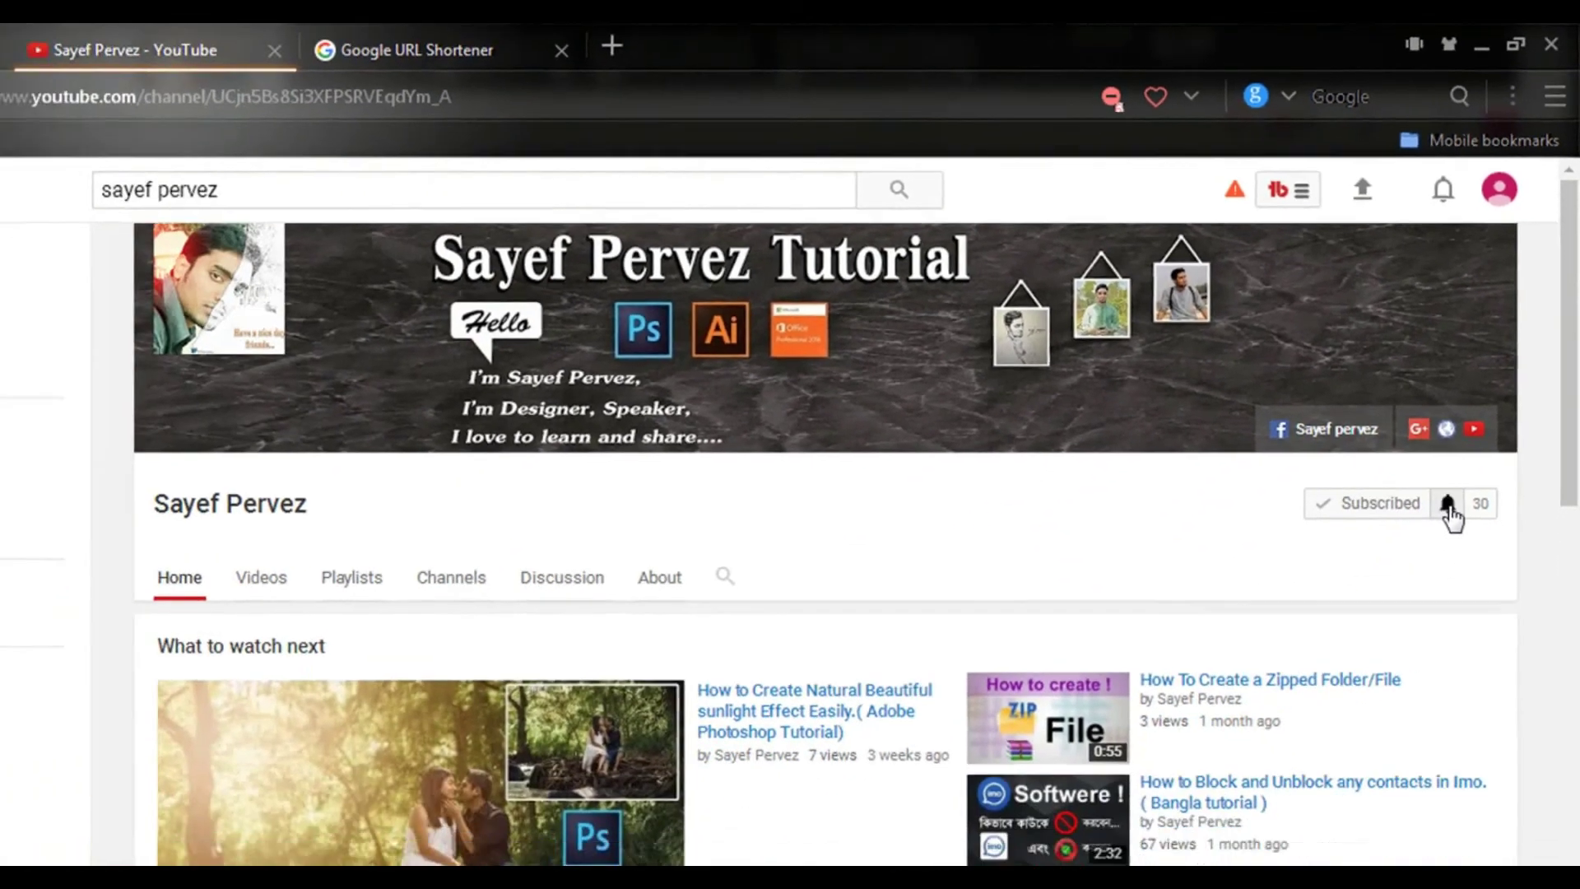
{"action": "left_click", "coordinate": [1391, 706]}
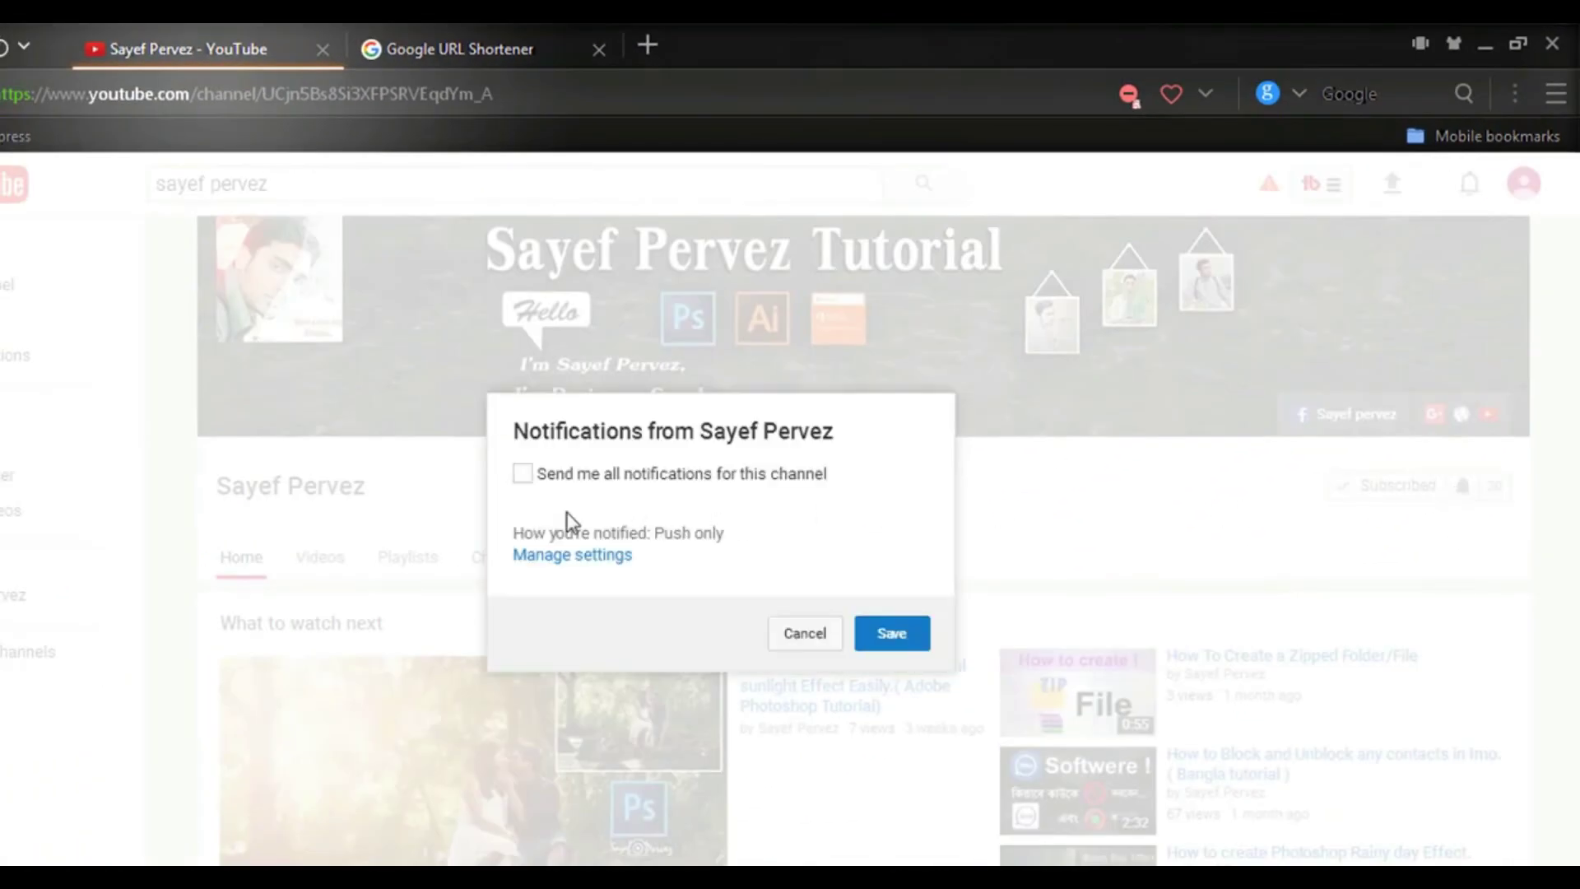
{"action": "left_click", "coordinate": [526, 474]}
{"action": "left_click", "coordinate": [884, 636]}
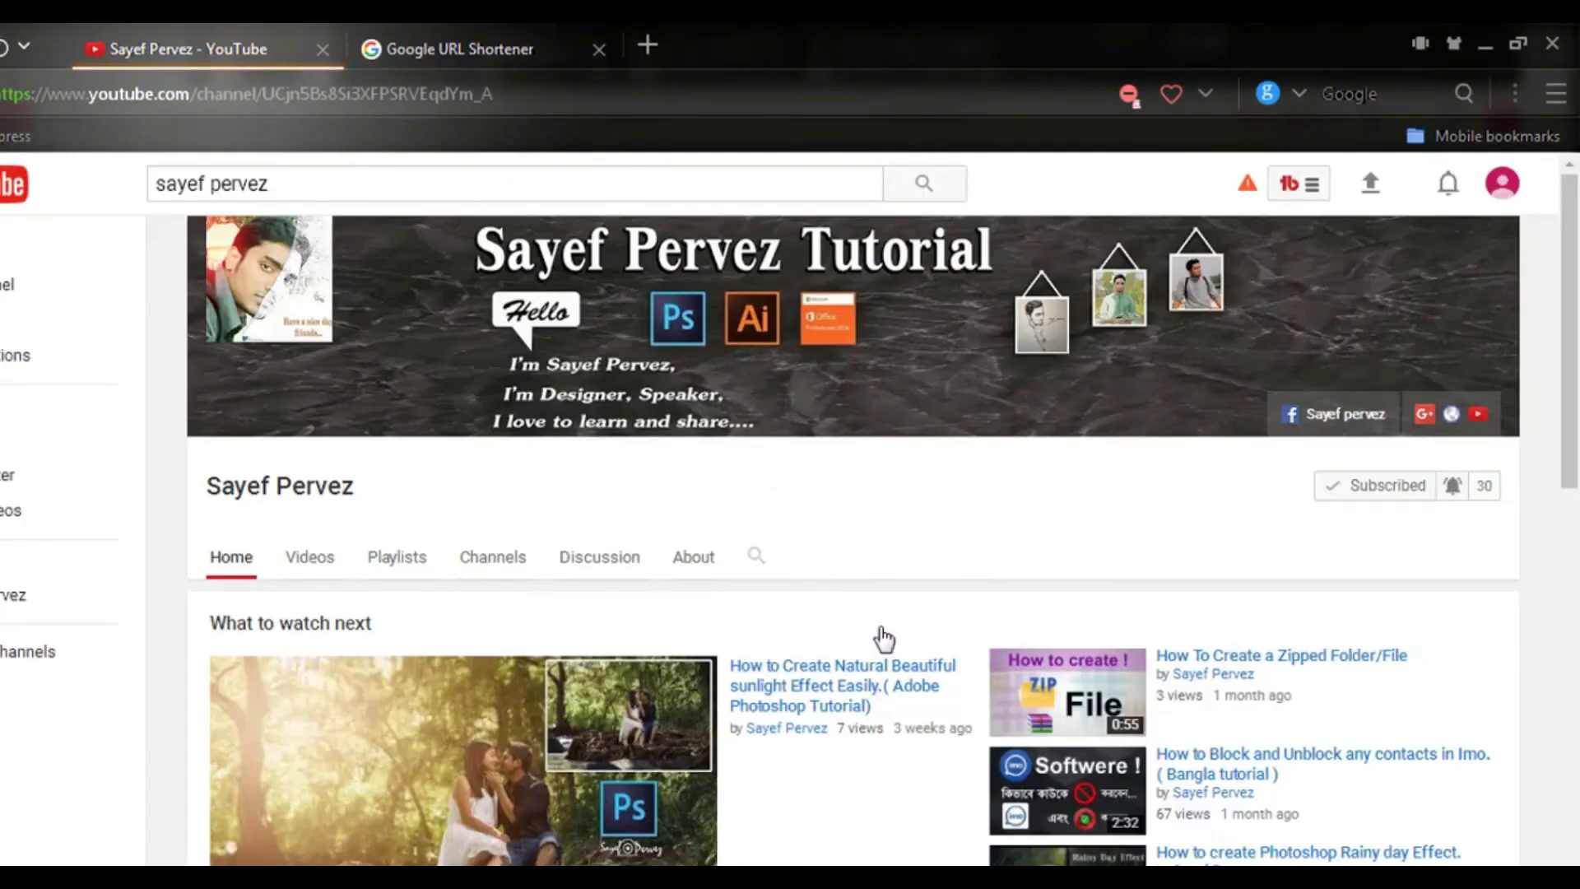